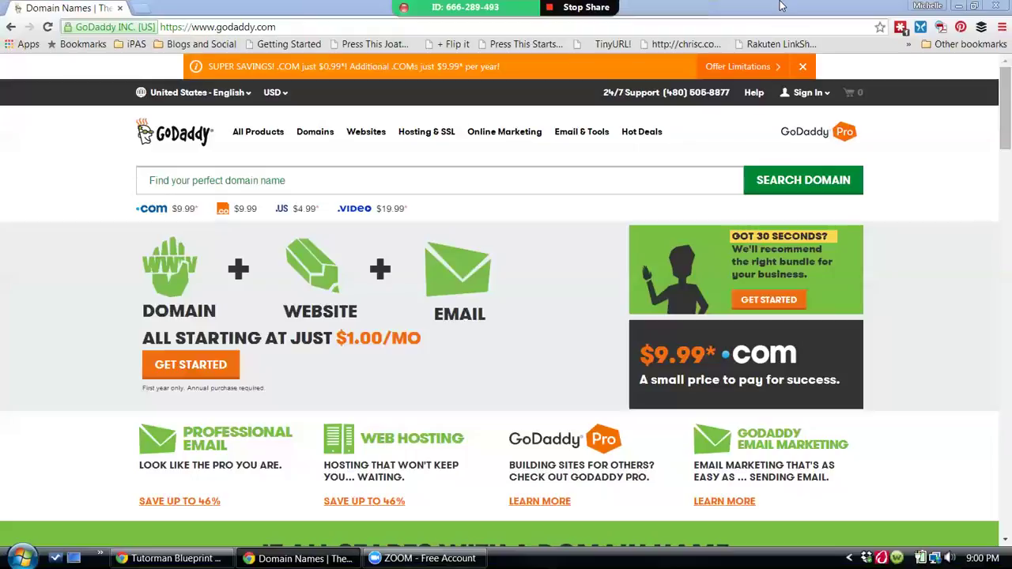
Search for the domain buygooglesniper.com and look through the suggested alternative extensions.
left_click(599, 188)
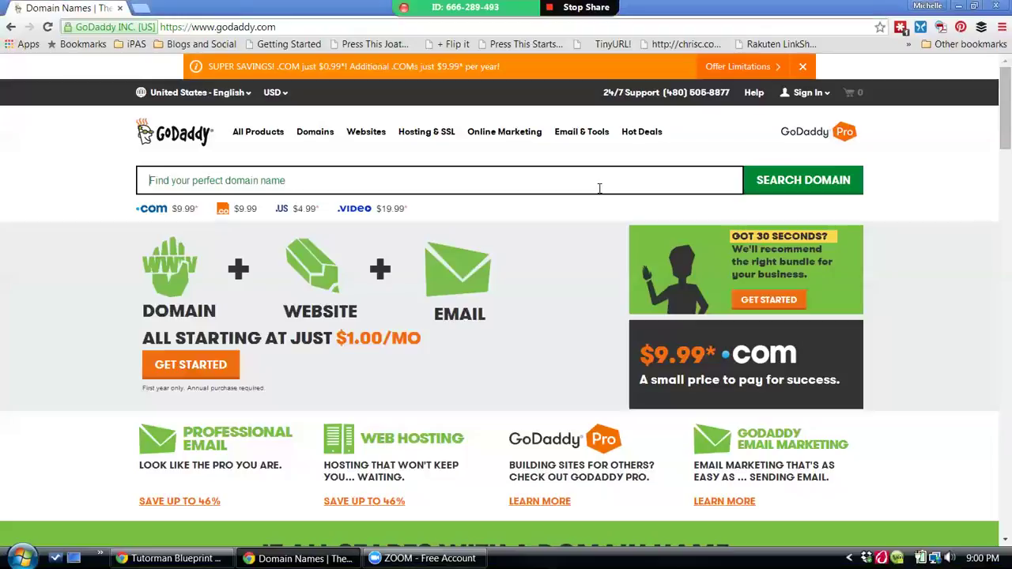
type("buy")
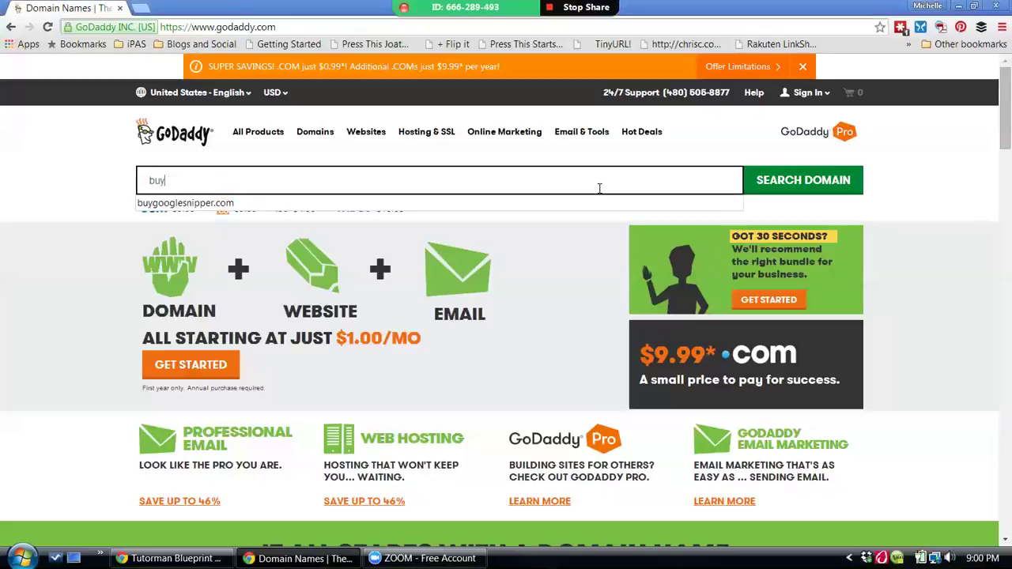
type("googlesniper")
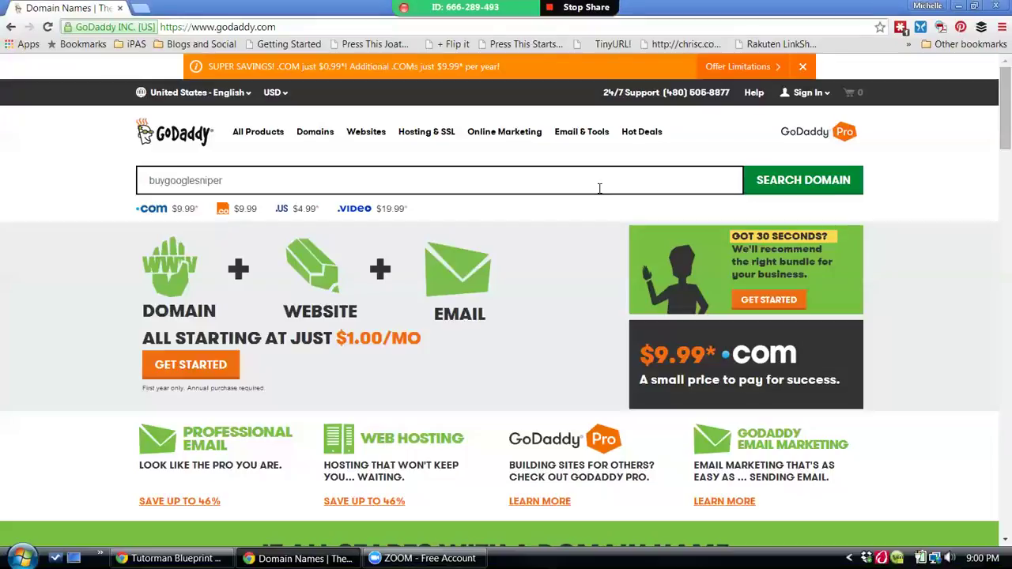
type(".com")
key("Return")
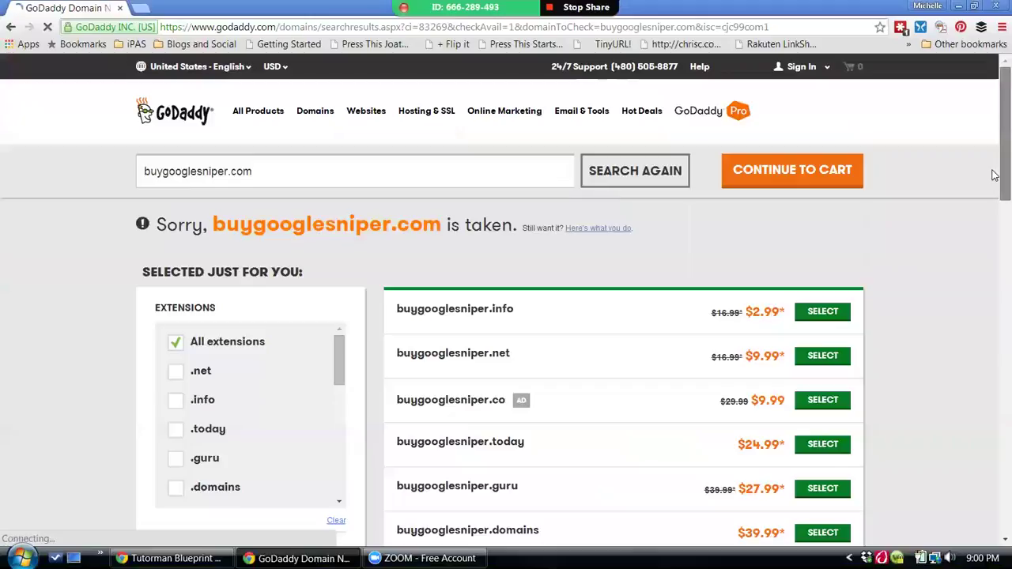
scroll(637, 395, "down", 2)
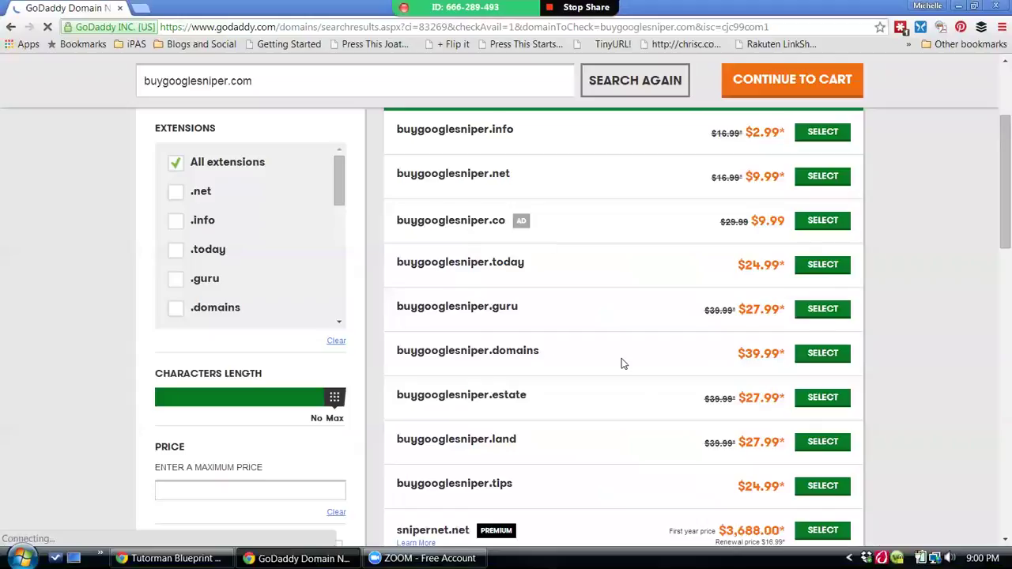
scroll(995, 183, "down", 3)
scroll(994, 183, "down", 1)
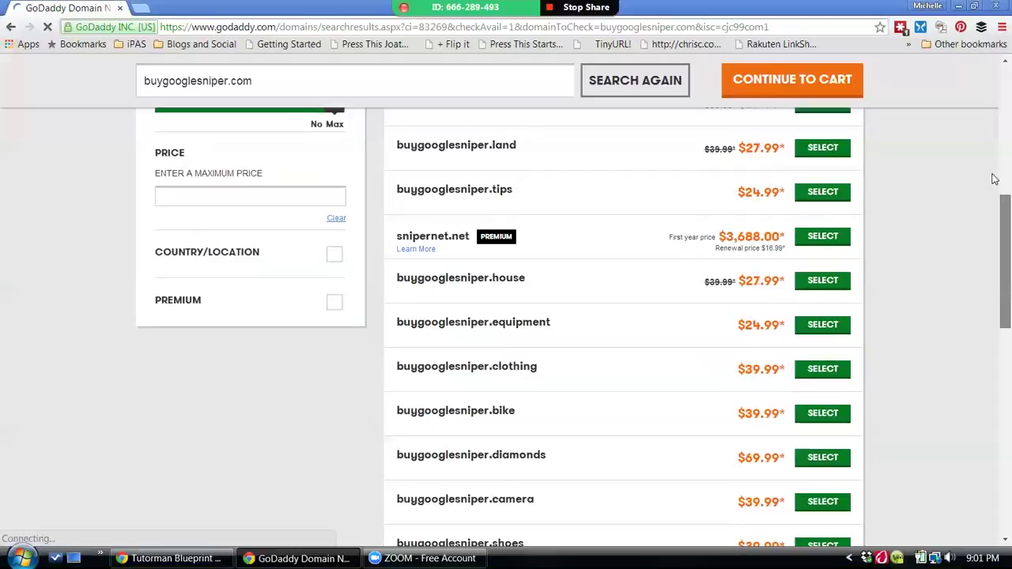
scroll(994, 180, "up", 1)
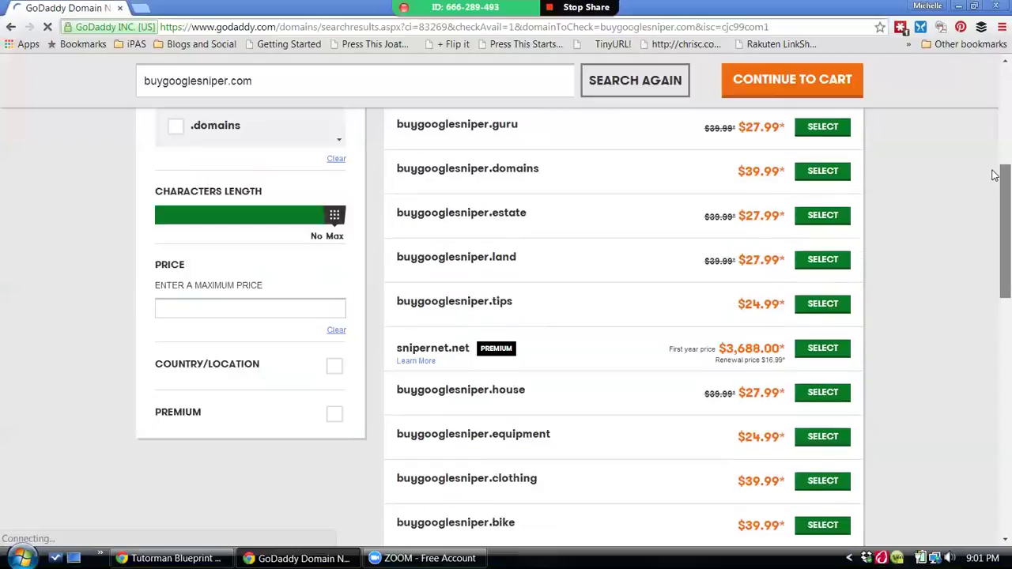
scroll(995, 175, "up", 3)
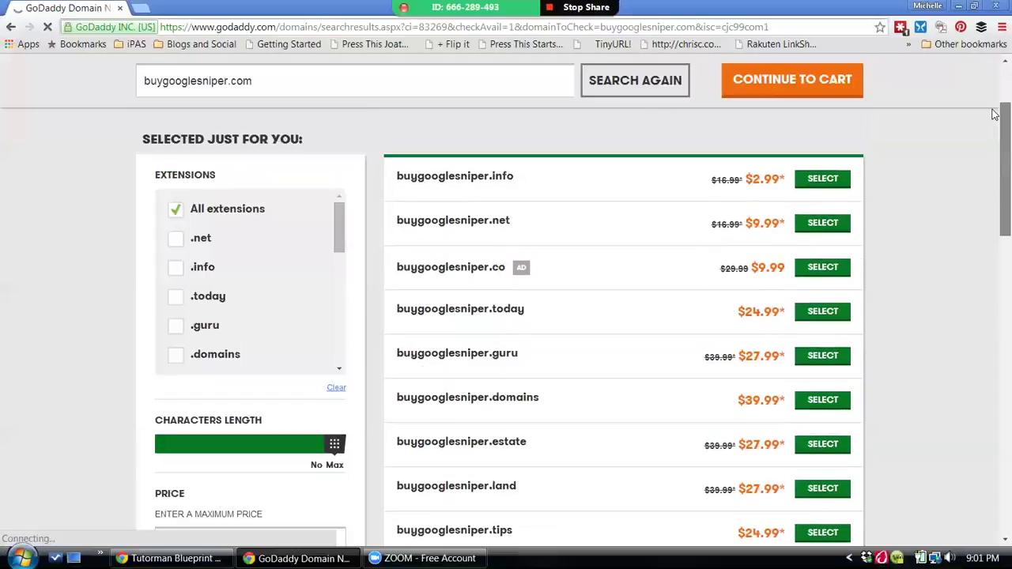
scroll(994, 115, "up", 2)
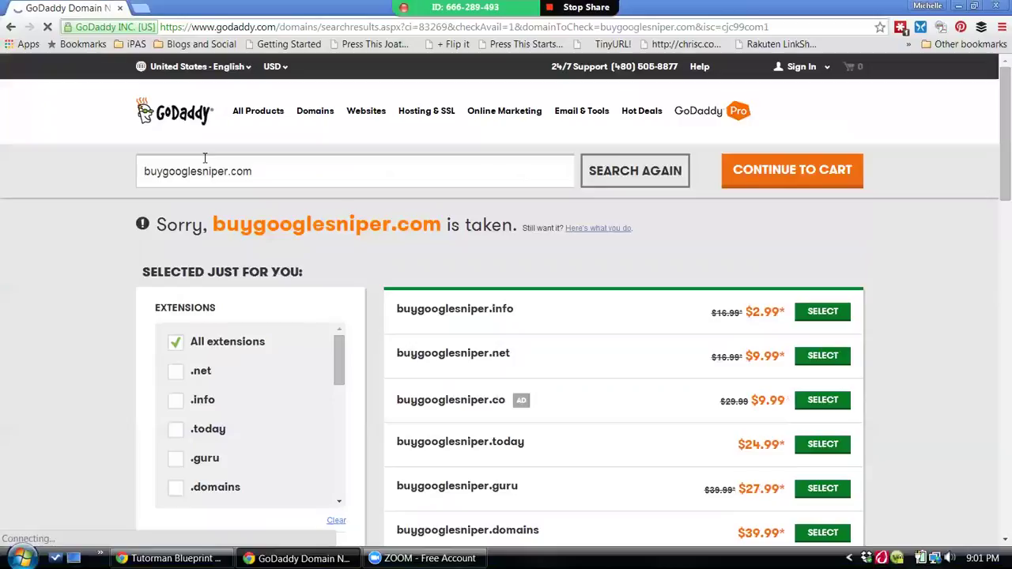
Replace "buy" with "get" in the domain name and check the availability of getgooglesniper.com.
left_click(229, 171)
left_click(163, 171)
key("BackSpace")
key("BackSpace")
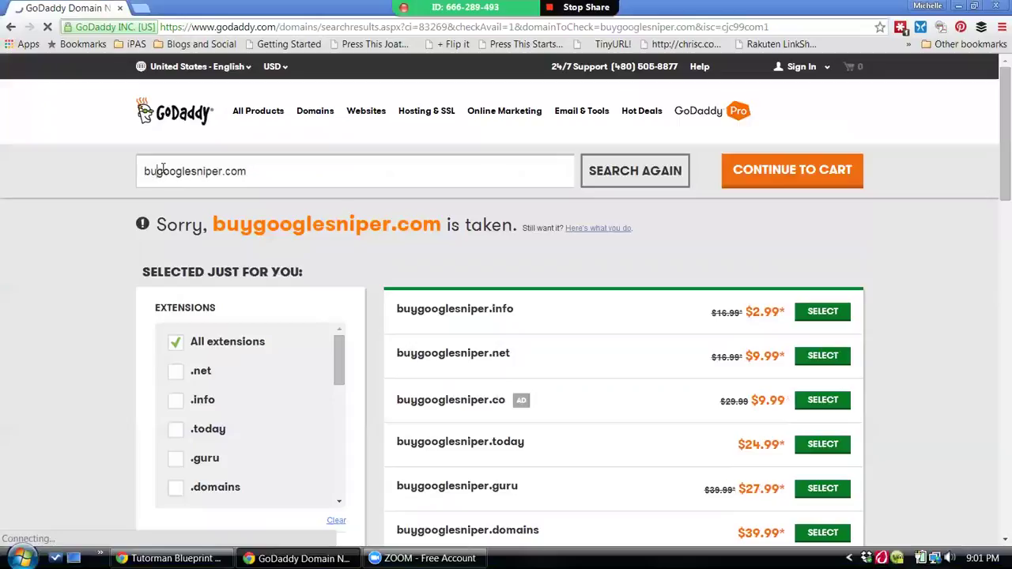
key("BackSpace")
type("get")
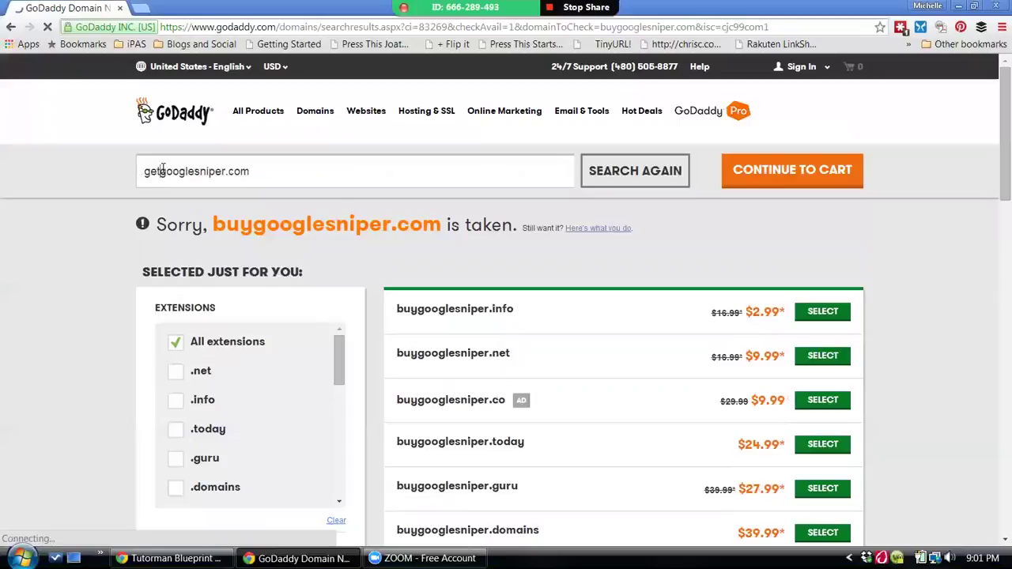
left_click(651, 173)
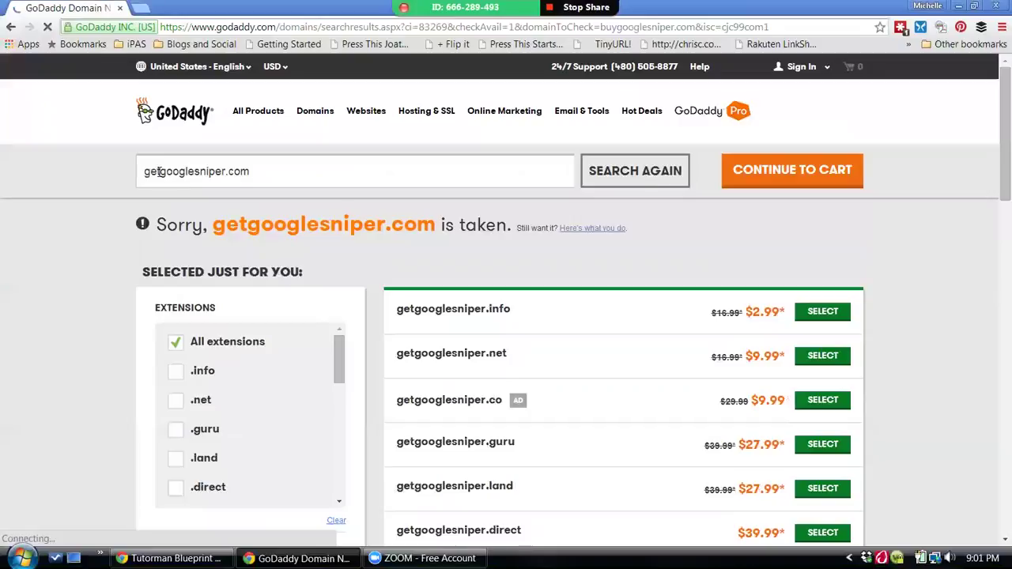
Change the domain prefix to "my" and check the availability of mygooglesniper.com.
left_click_drag(161, 172, 144, 171)
type("my")
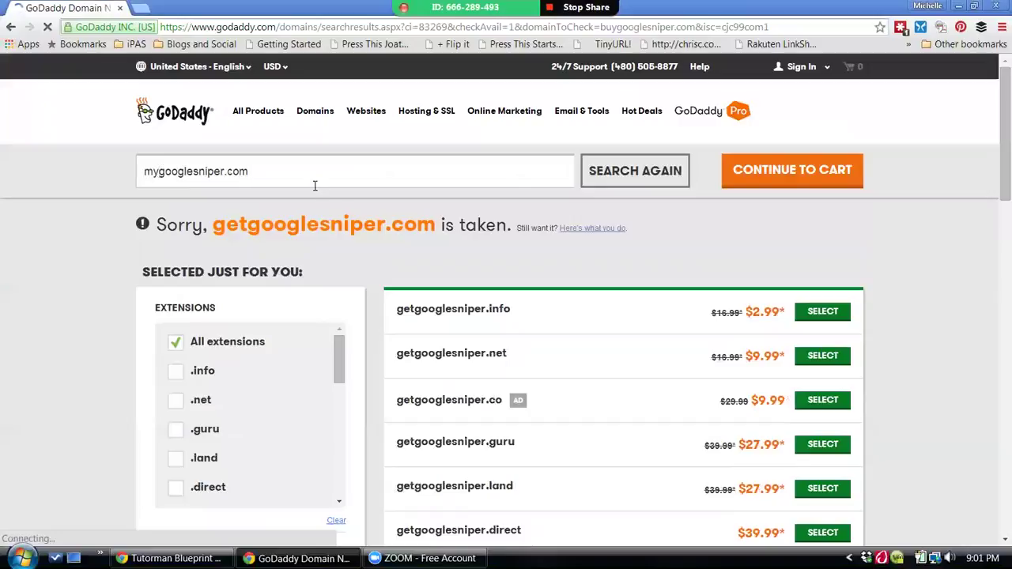
left_click(635, 179)
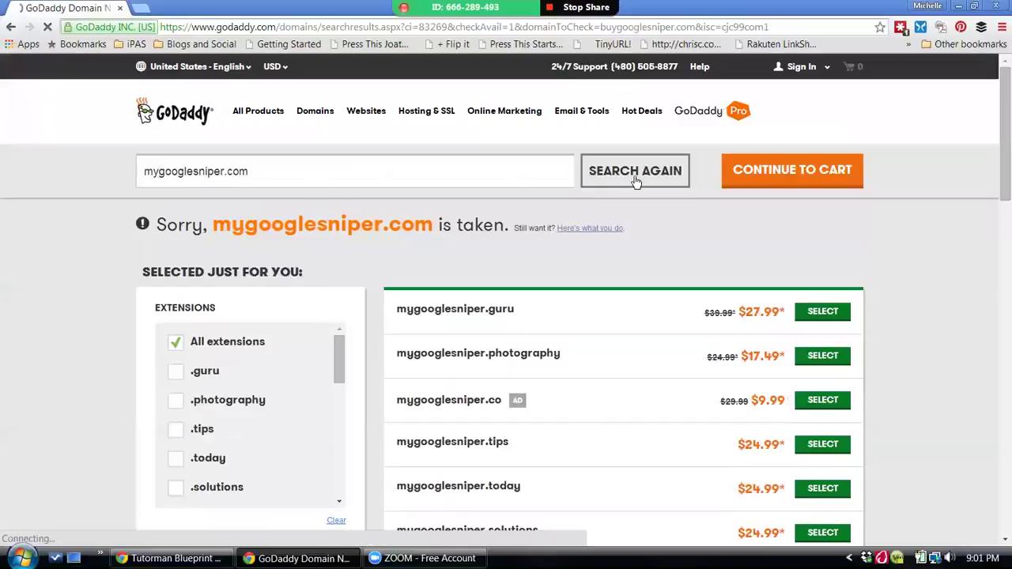
Search for the domain learnaboutgooglesniper.com and select it to continue to its purchase options.
left_click(157, 174)
key("BackSpace")
key("BackSpace")
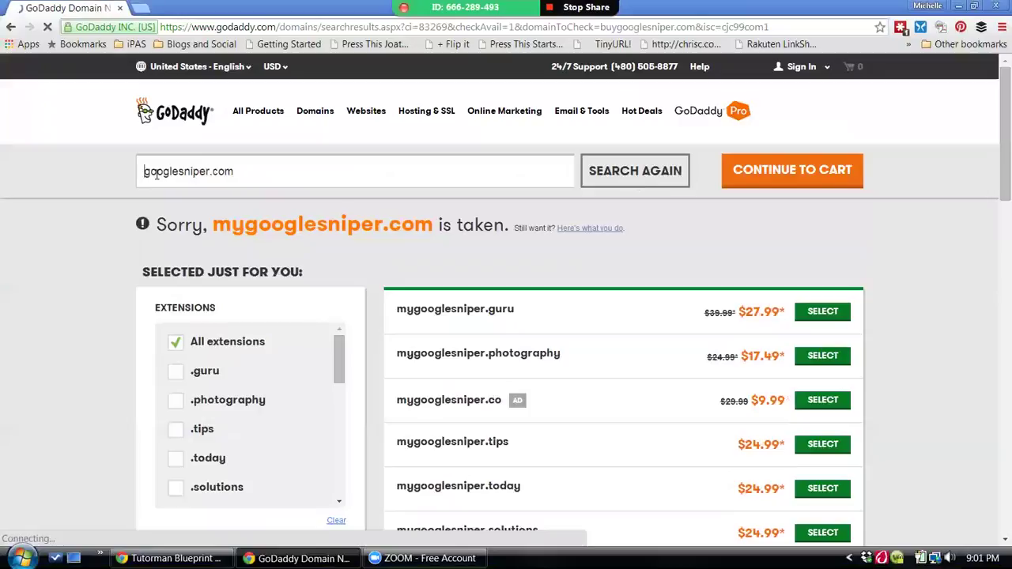
type("learnabout")
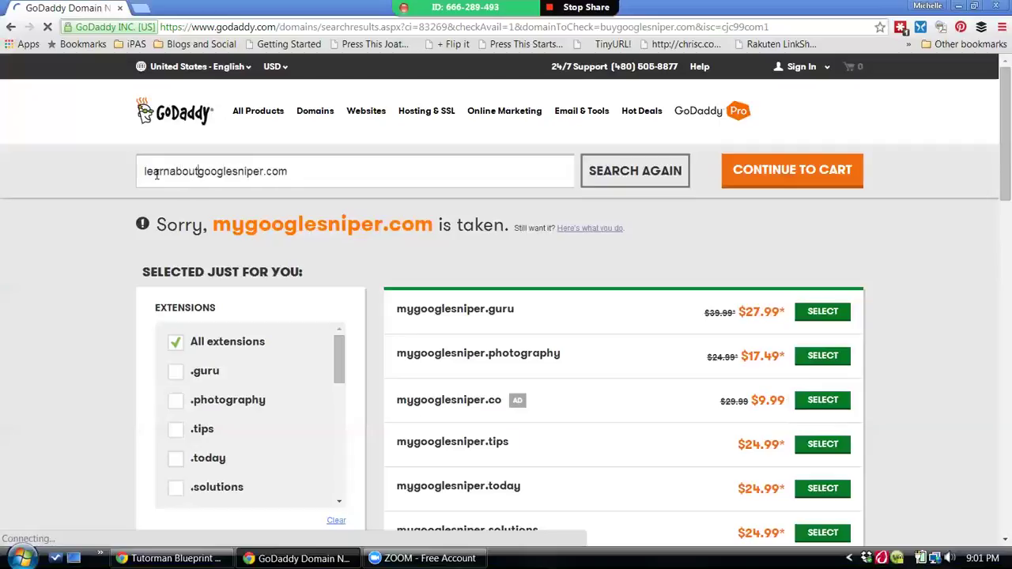
left_click(639, 187)
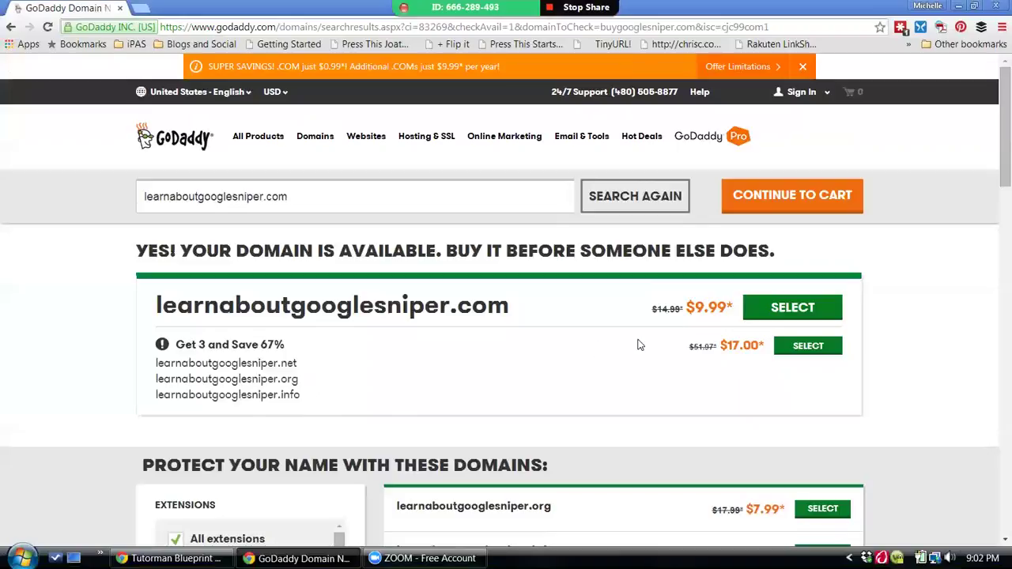
left_click(764, 314)
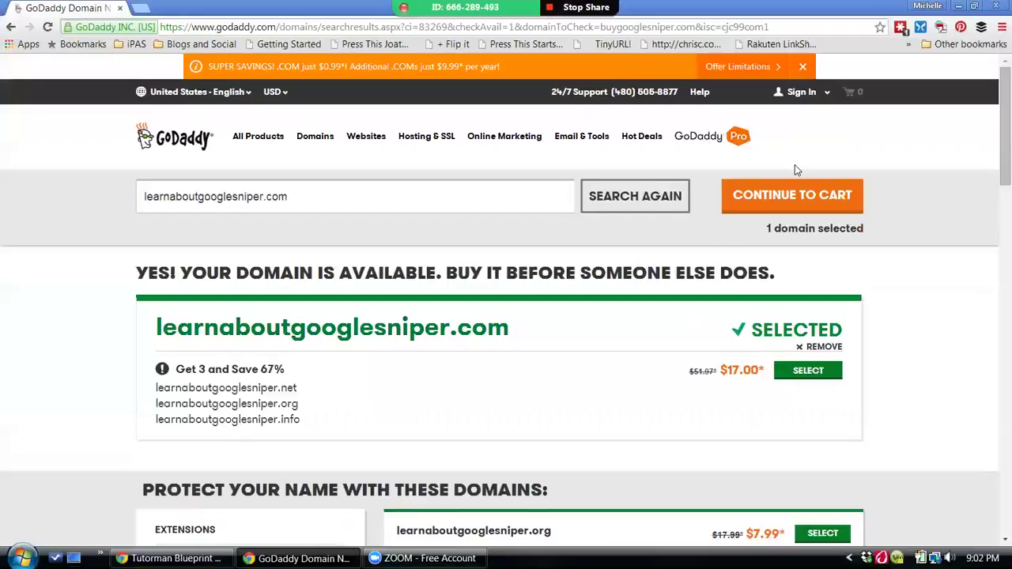
left_click(791, 196)
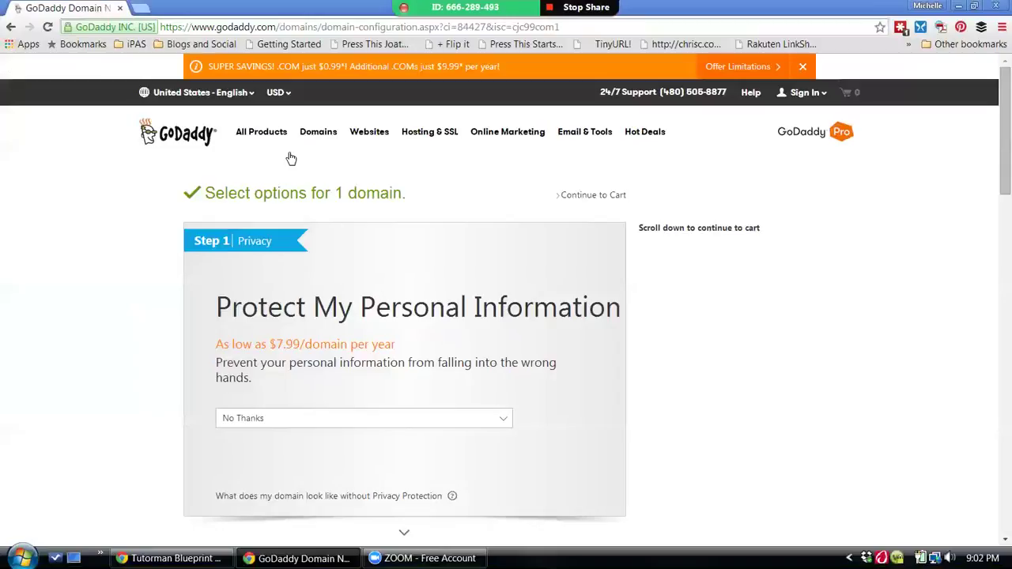
Open whois.com in a separate browser tab and look up the registration record of a personal domain.
left_click(141, 7)
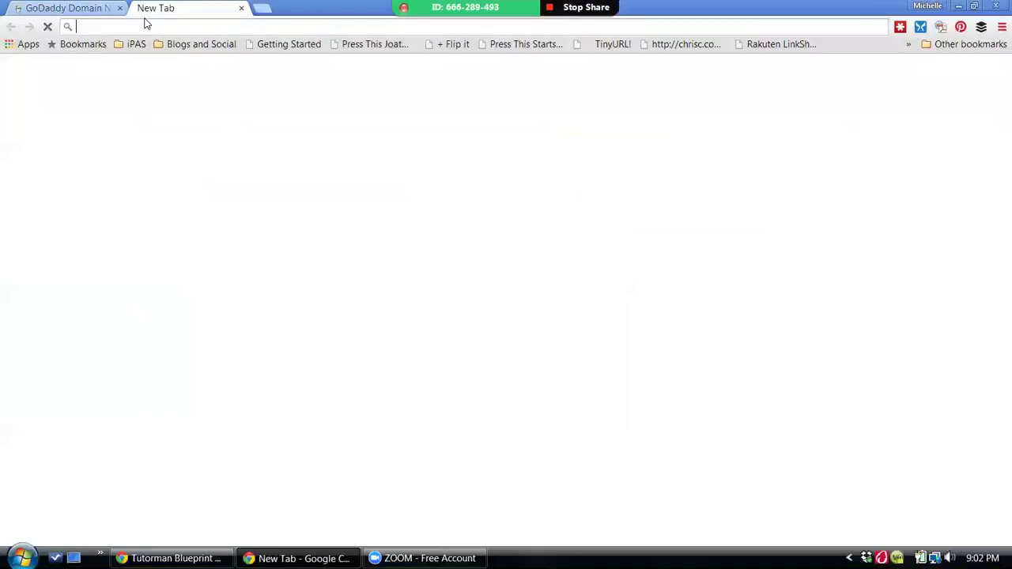
type("who")
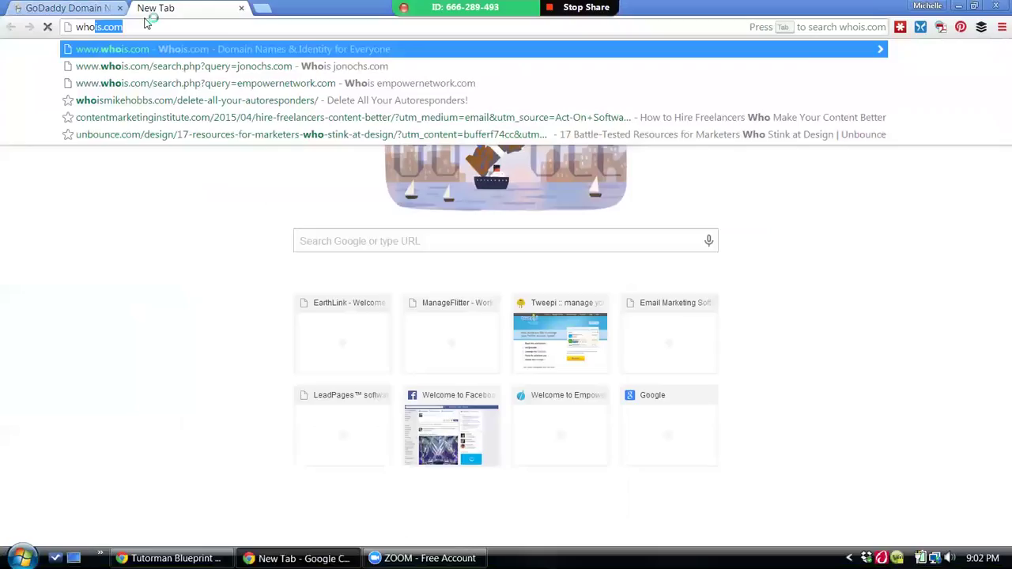
key("Return")
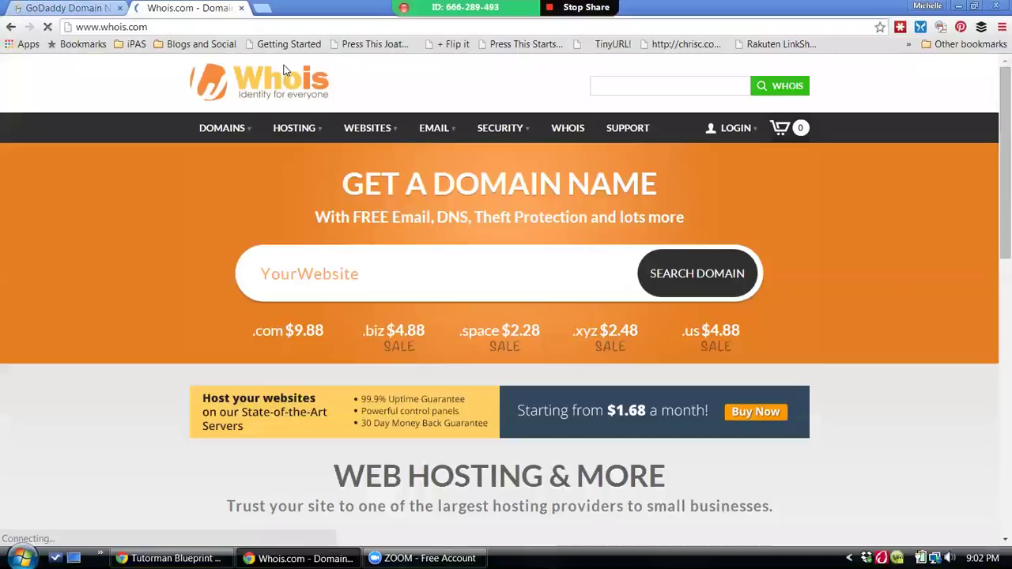
left_click(597, 81)
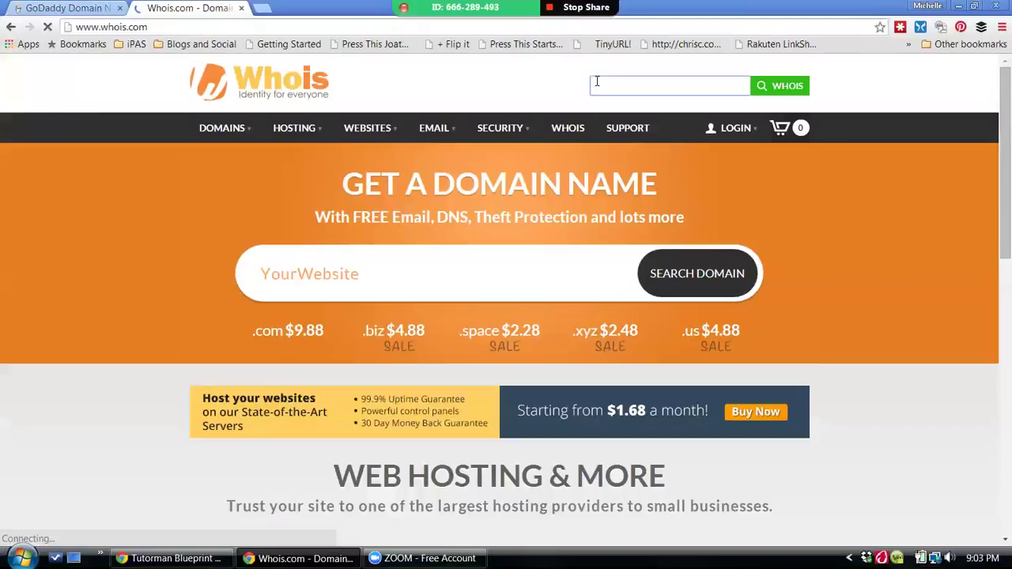
left_click(597, 82)
type("marknmichelle.com")
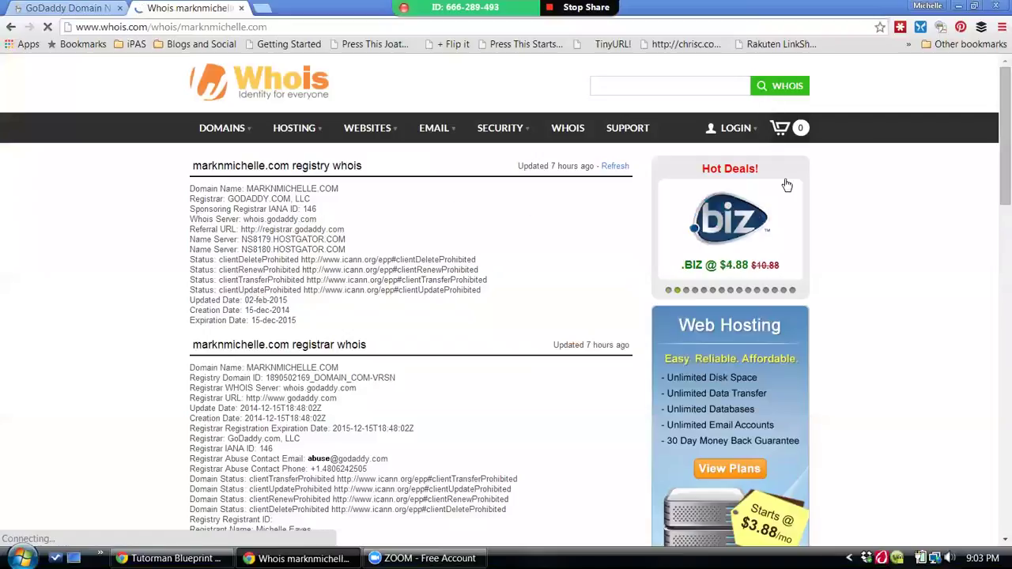
Examine the registrant contact details exposed in the whois record, and close the lookup page.
scroll(994, 185, "down", 1)
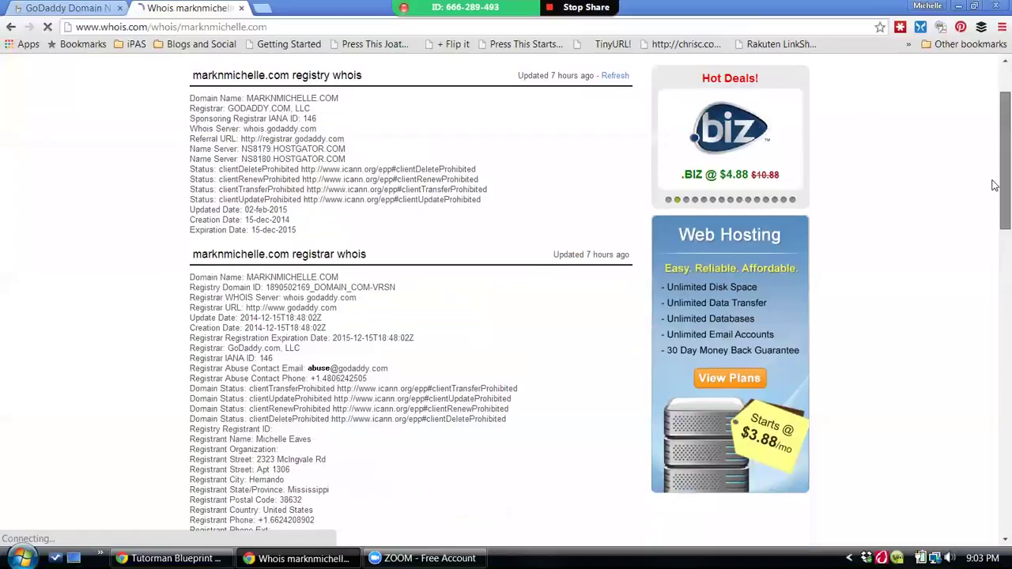
left_click_drag(995, 185, 995, 248)
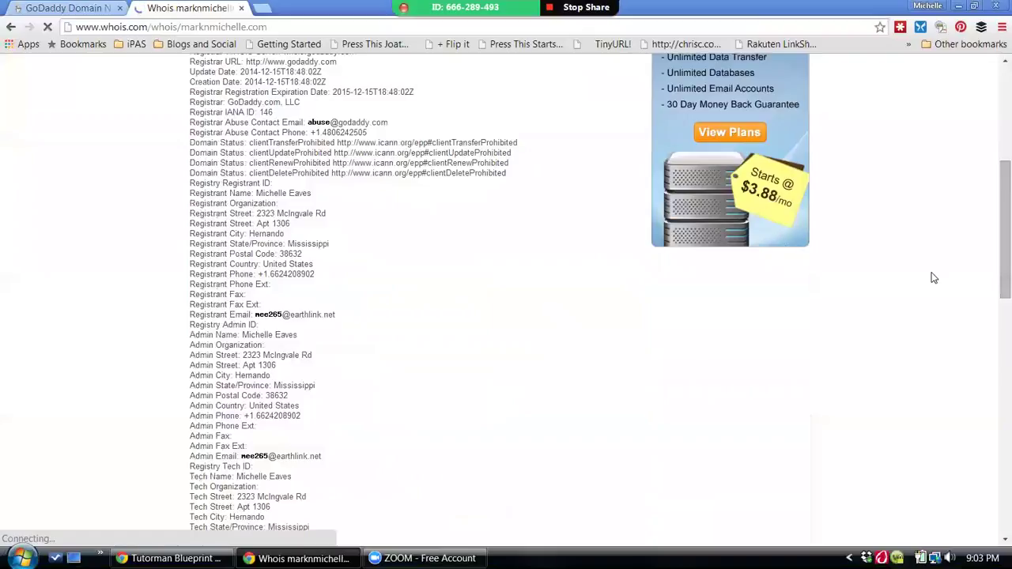
left_click_drag(994, 300, 994, 155)
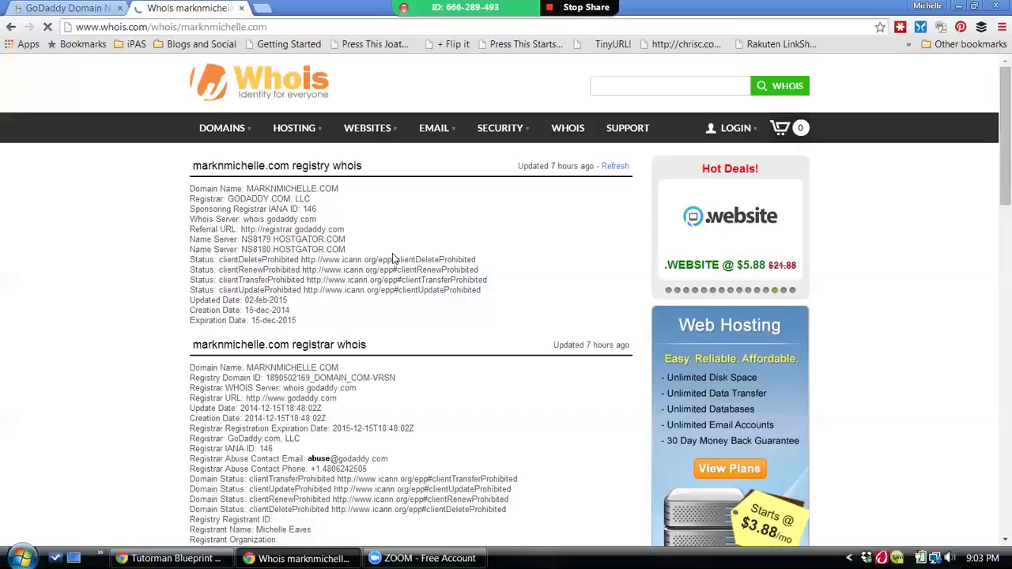
left_click(241, 8)
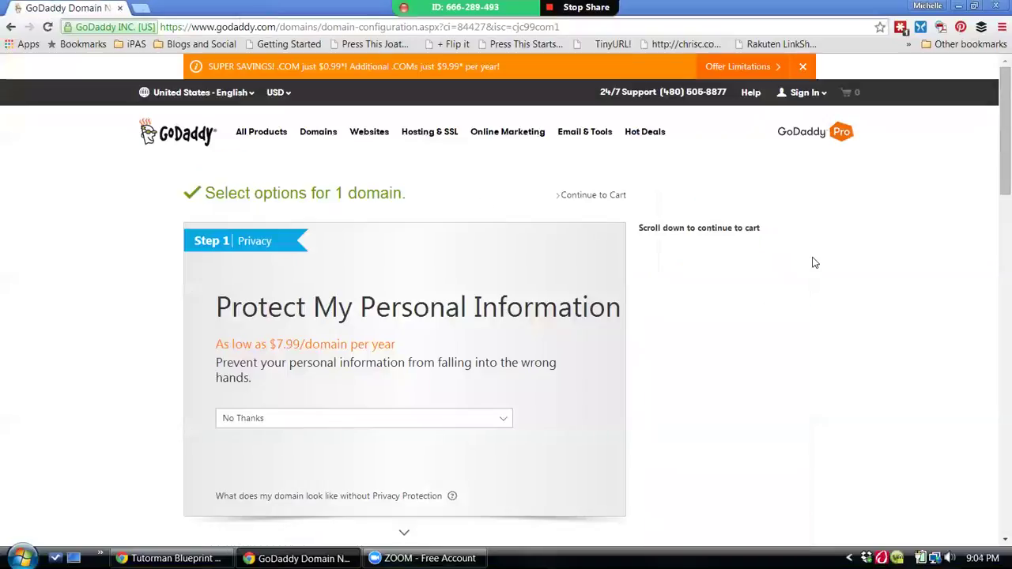
Review the privacy, hosting and email options for the domain, and continue to the cart without adding any of them.
scroll(815, 262, "down", 5)
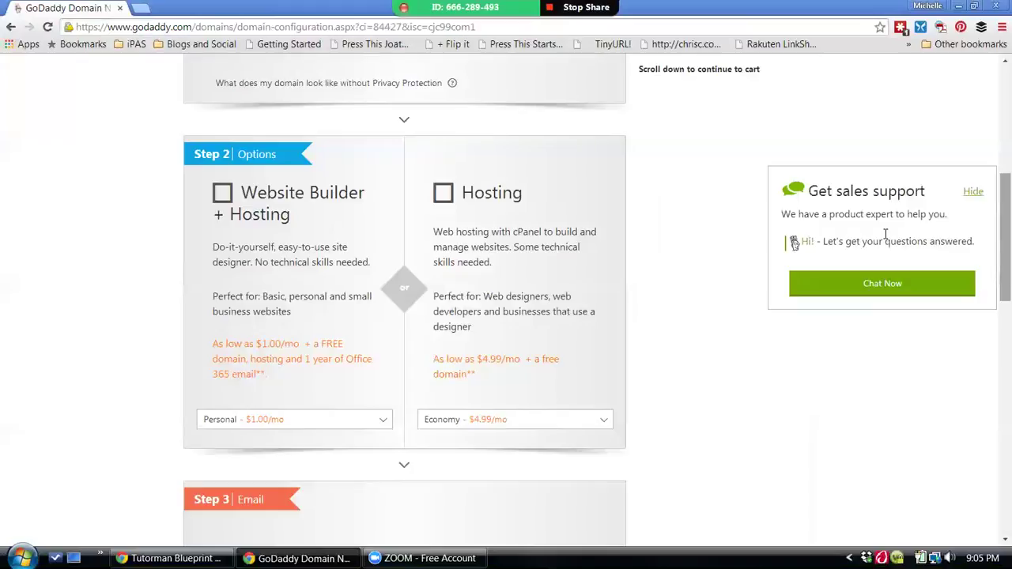
left_click_drag(994, 200, 994, 291)
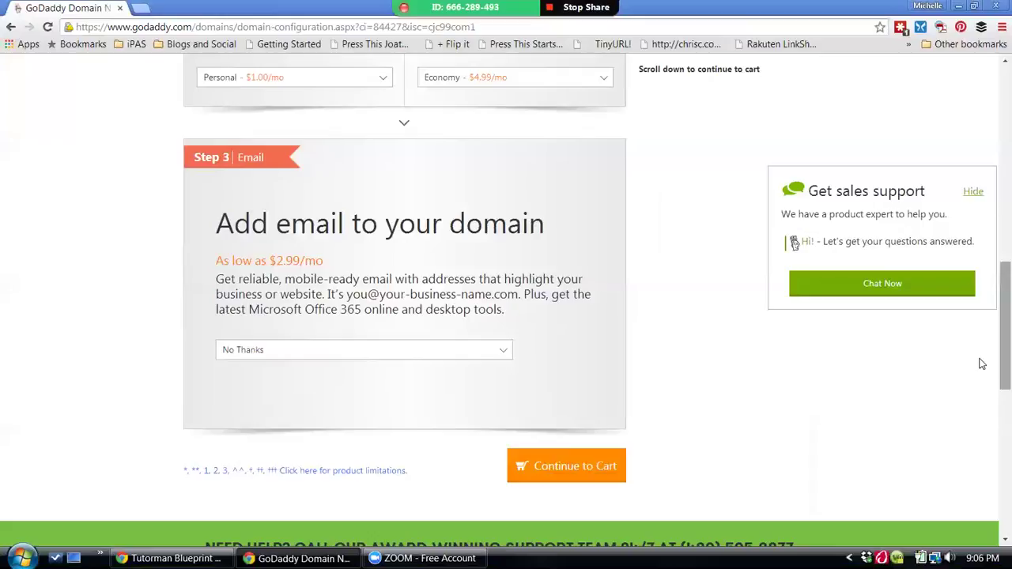
scroll(994, 253, "up", 3)
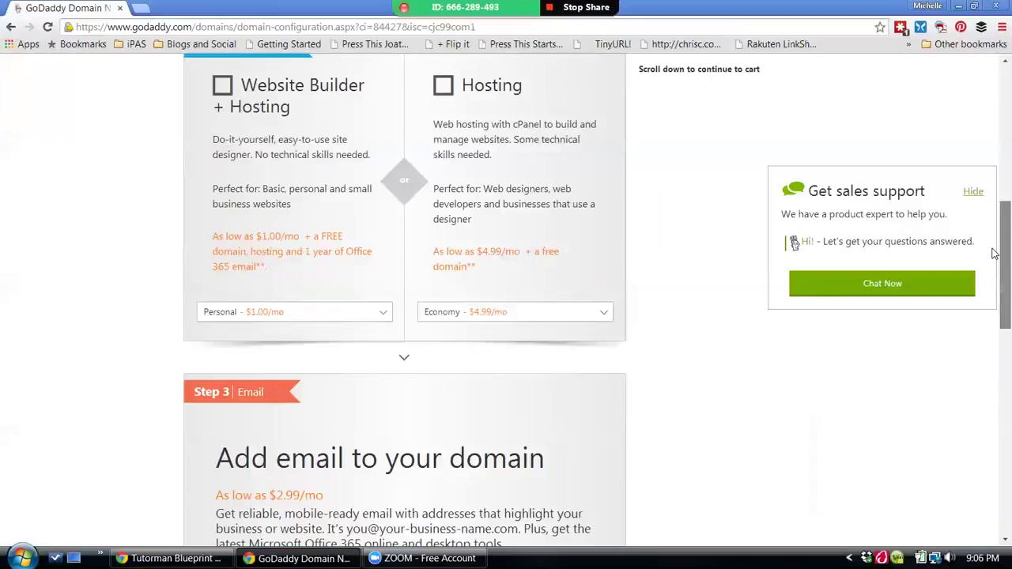
scroll(994, 253, "up", 7)
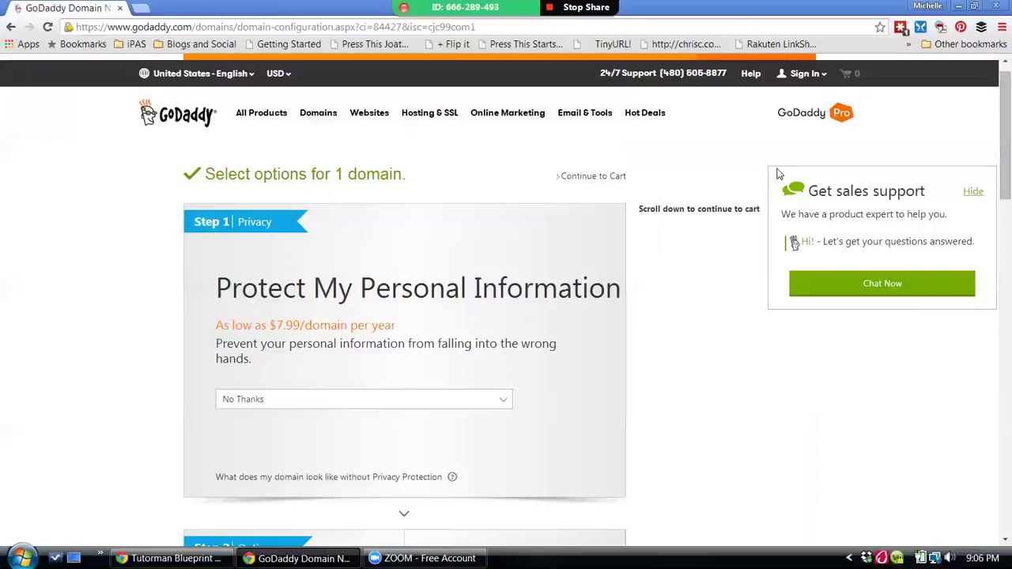
left_click(599, 178)
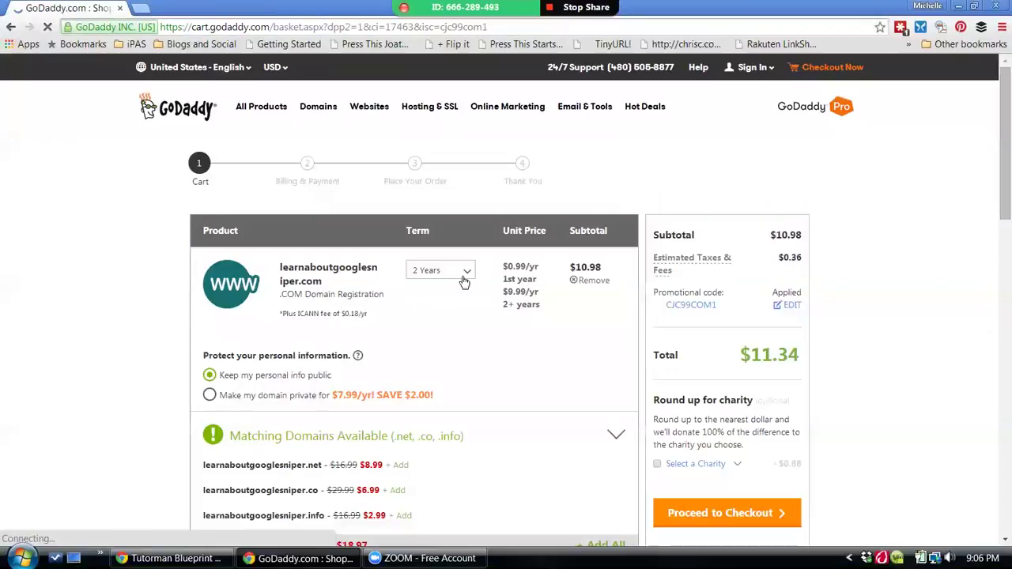
Examine the cart's registration term, privacy setting, matching domain offers and order summary.
scroll(858, 264, "down", 3)
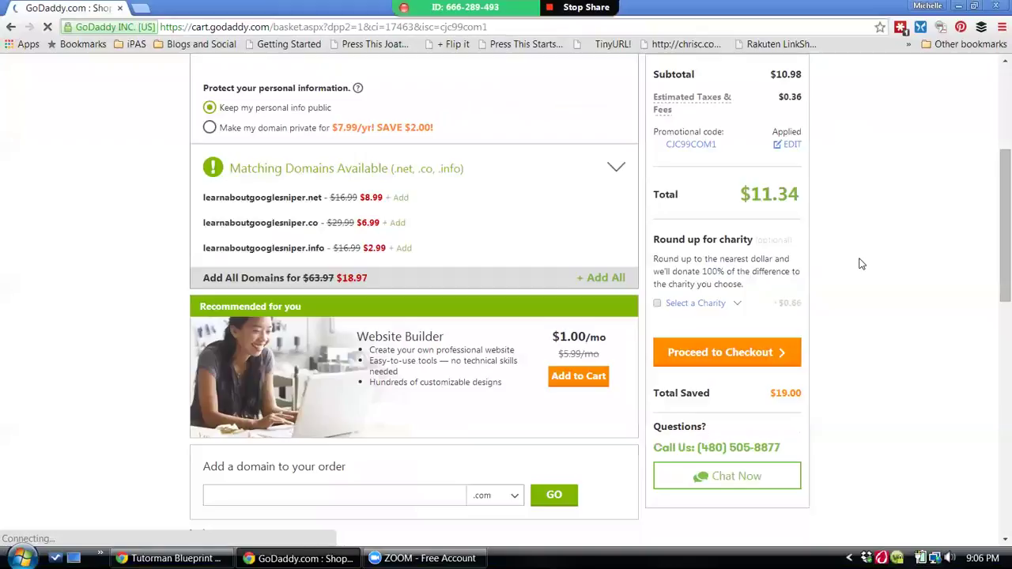
scroll(862, 263, "up", 3)
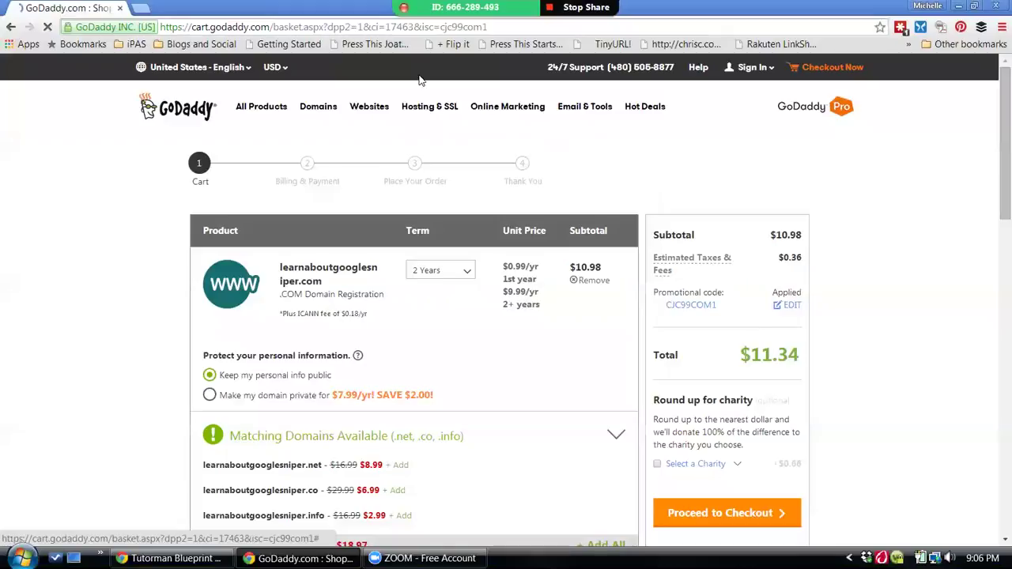
Open hostgator.com in place of the GoDaddy cart and examine its web hosting plans and starting prices.
left_click(370, 32)
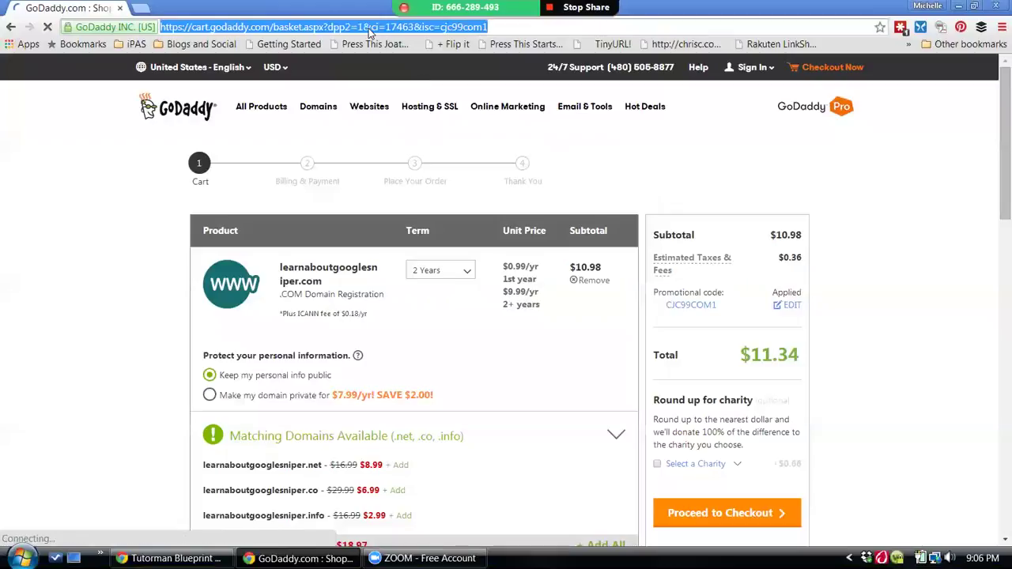
type("host")
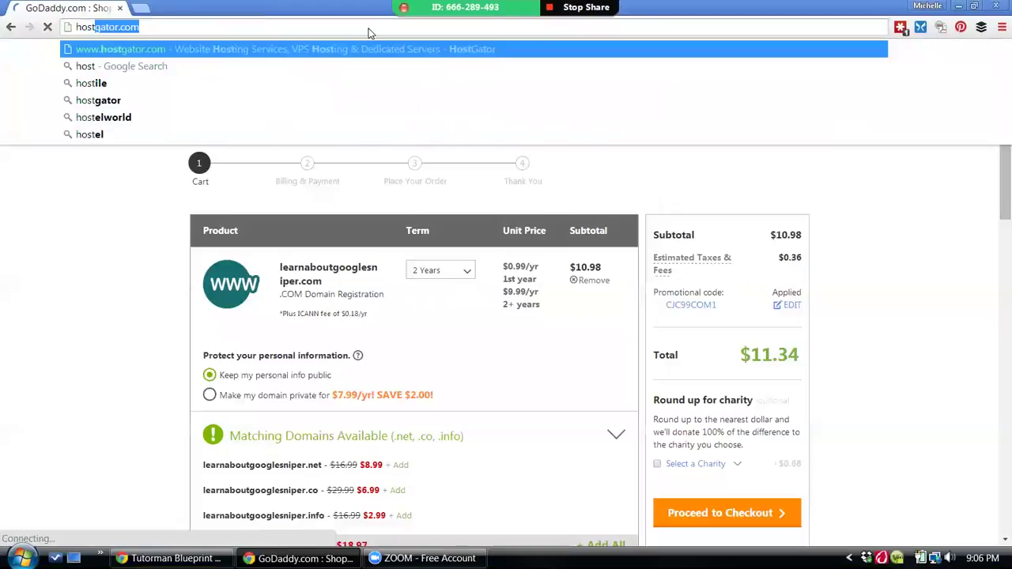
key("Return")
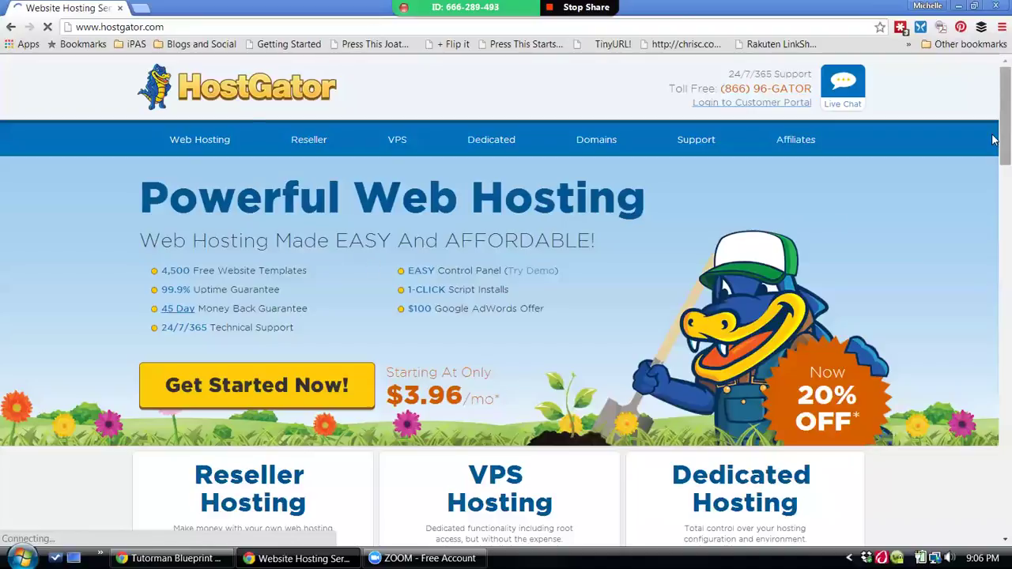
left_click_drag(996, 139, 996, 169)
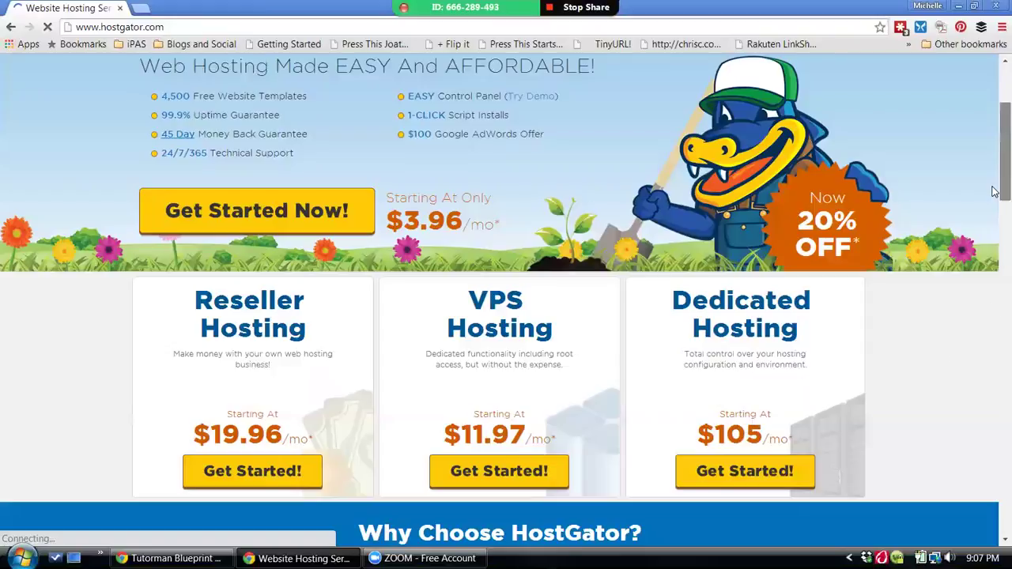
scroll(995, 192, "down", 3)
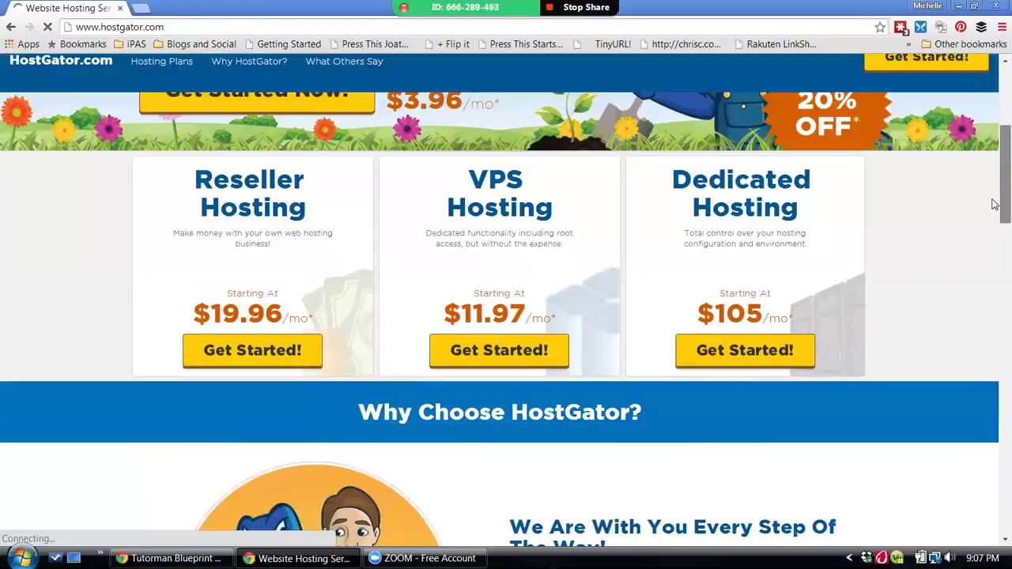
left_click_drag(994, 204, 994, 149)
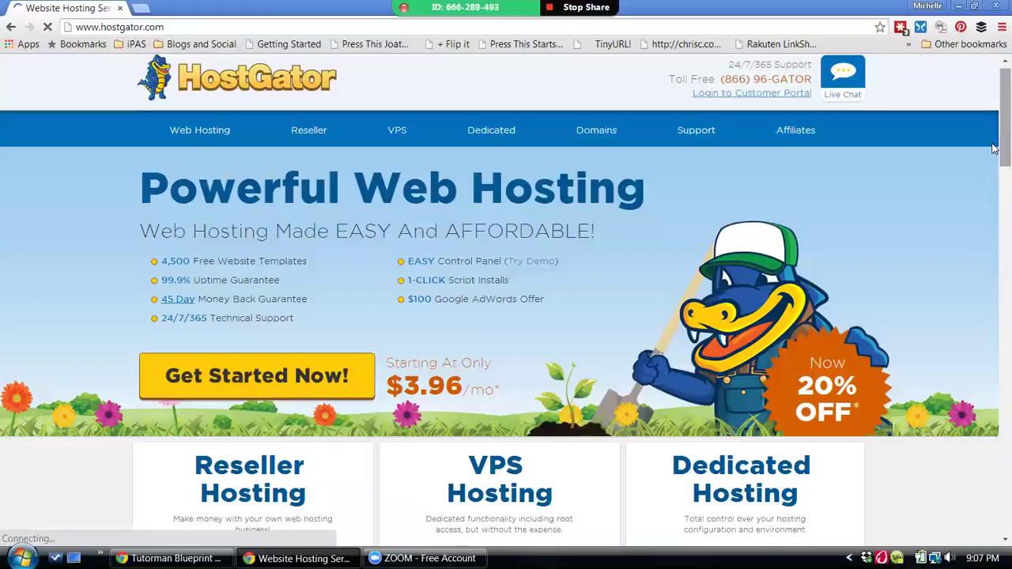
Go back to godaddy.com and sign in to the account with the saved credentials.
left_click(611, 30)
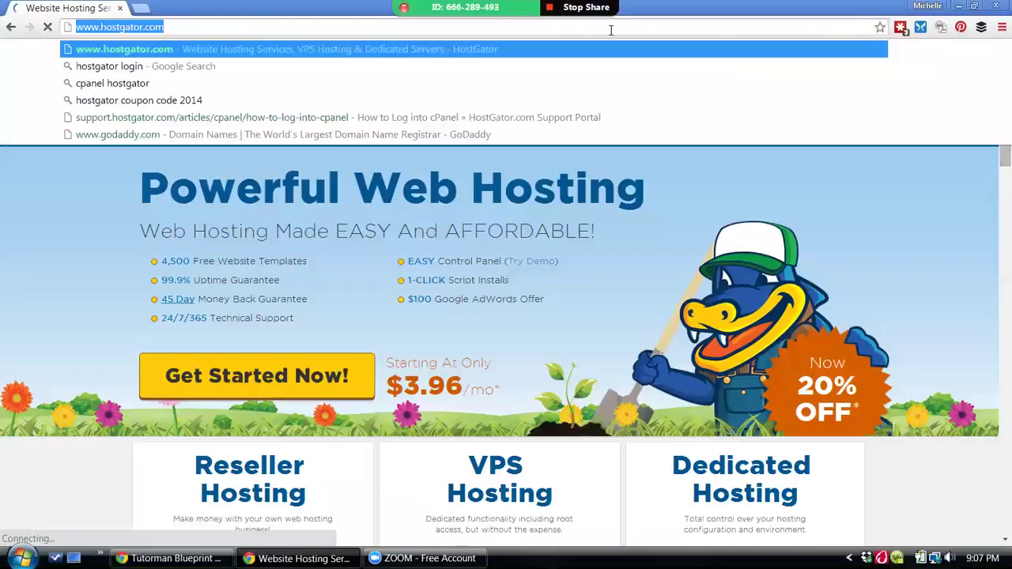
type("go")
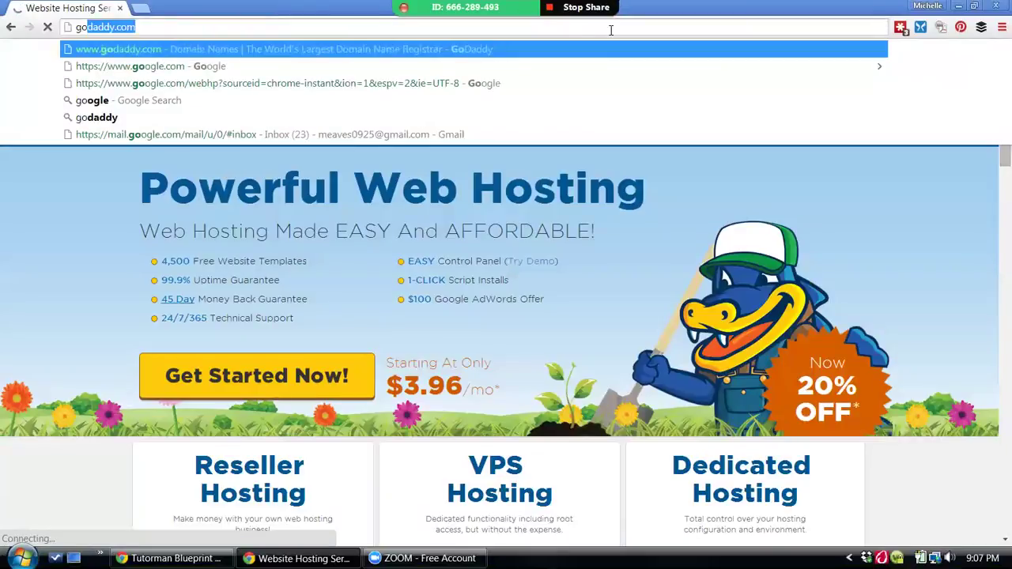
key("Return")
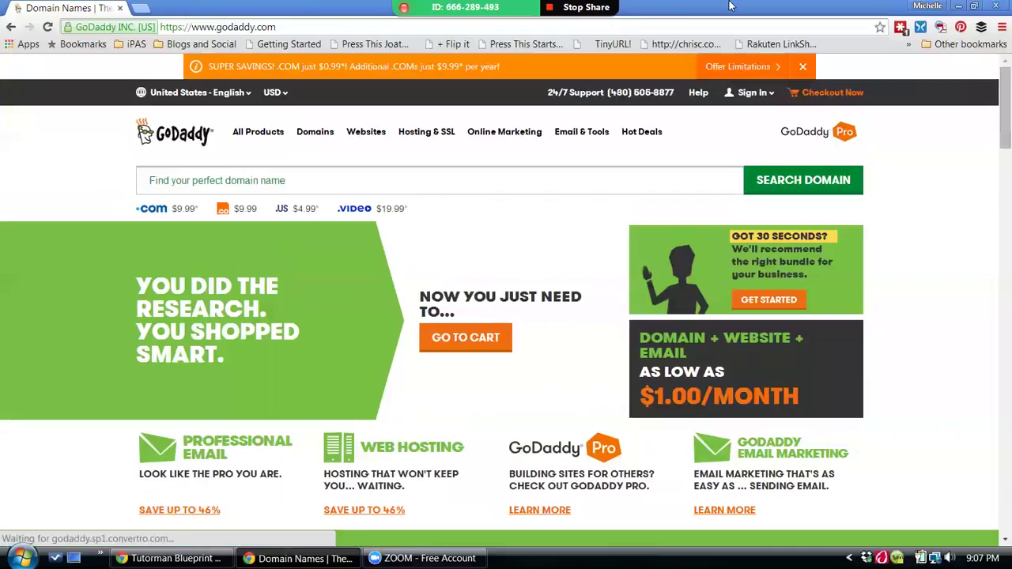
left_click(751, 92)
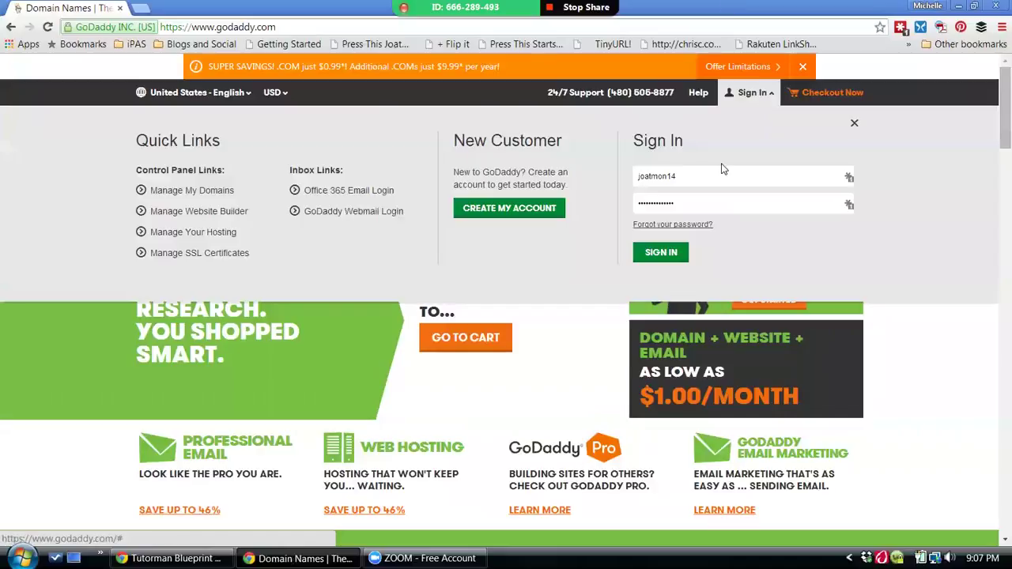
left_click(662, 255)
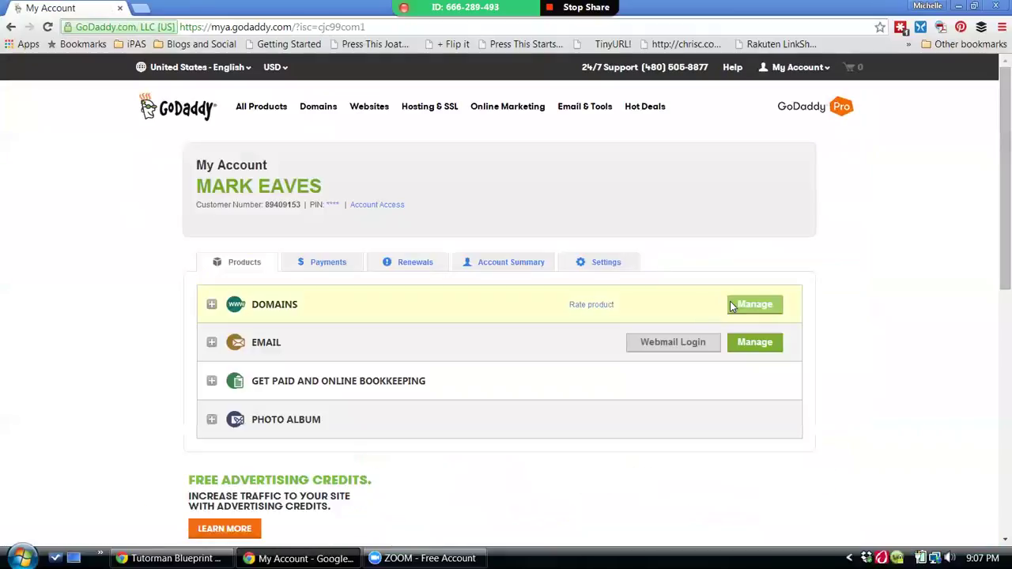
Review the nameserver settings of the AREAMNM.INFO domain, cancel without changing them, and sign out of the GoDaddy account.
left_click(731, 306)
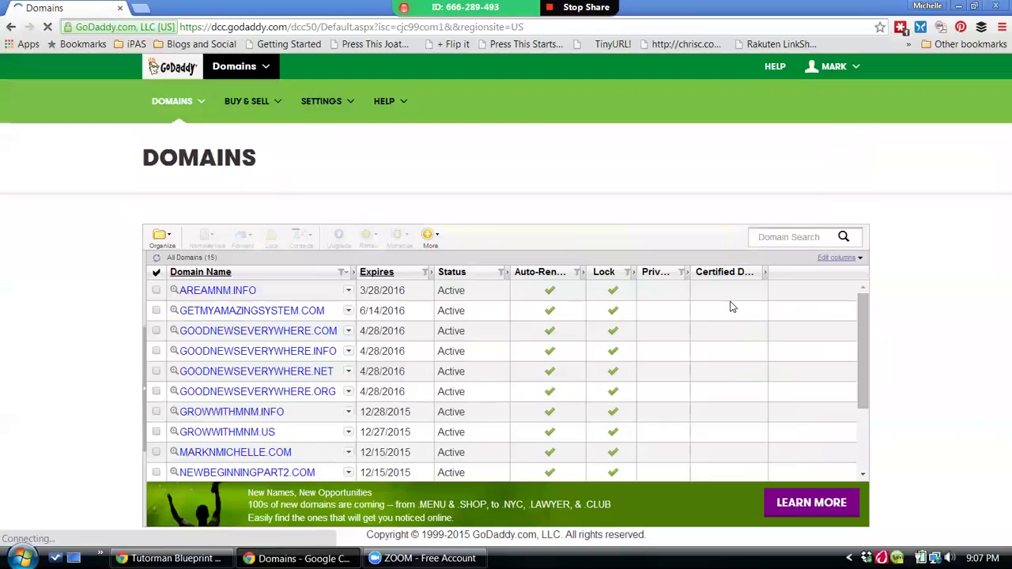
left_click(228, 298)
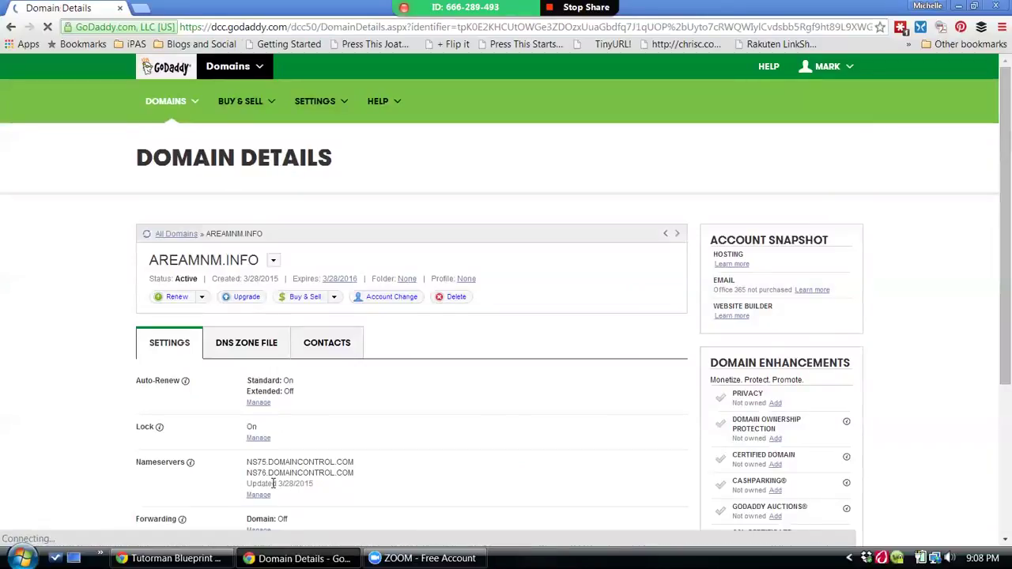
left_click(257, 498)
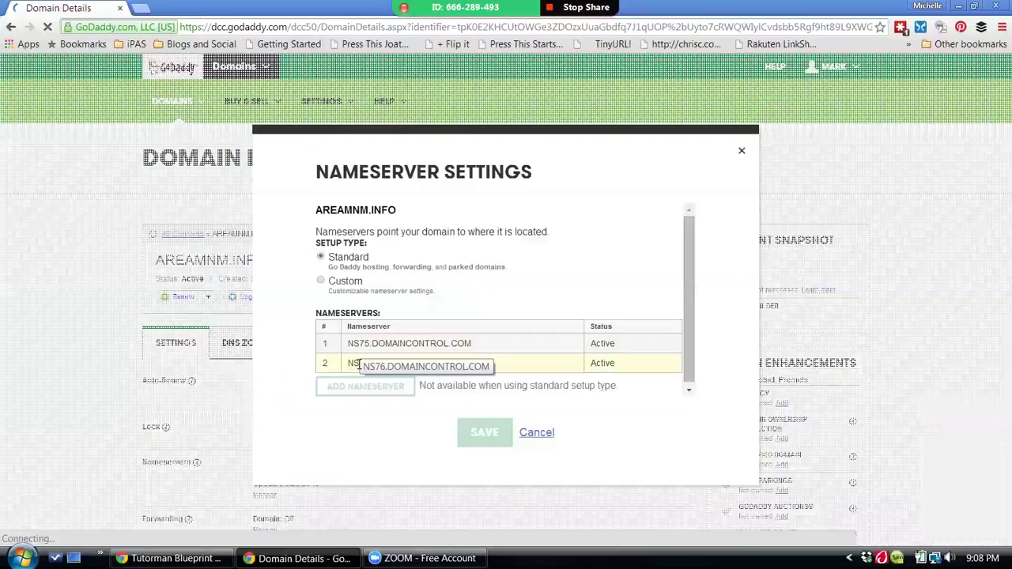
left_click(528, 436)
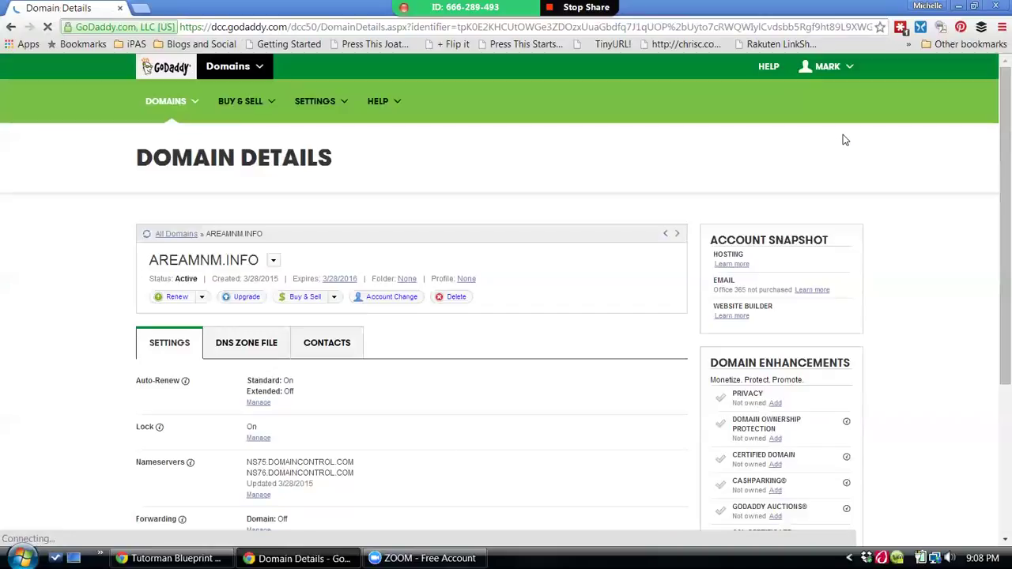
mouse_move(844, 70)
left_click(787, 207)
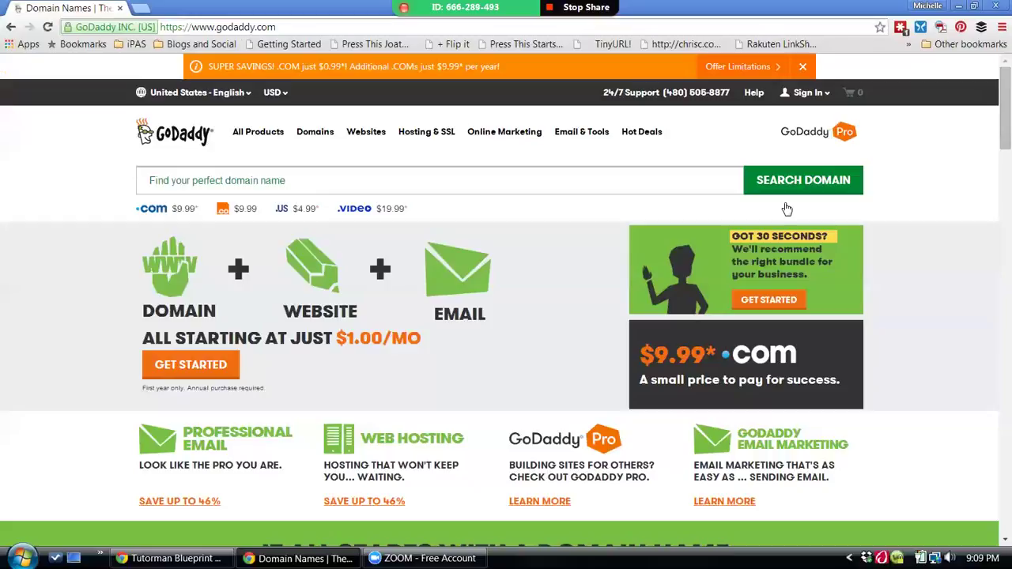
Open leadpages.net and log in to the account with the saved credentials.
left_click(703, 29)
type("lead")
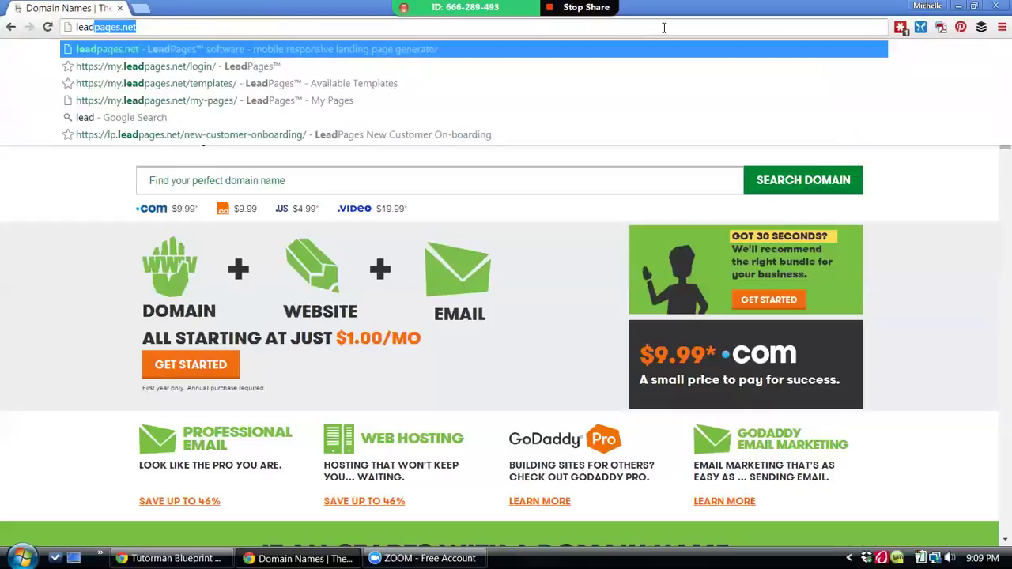
key("Return")
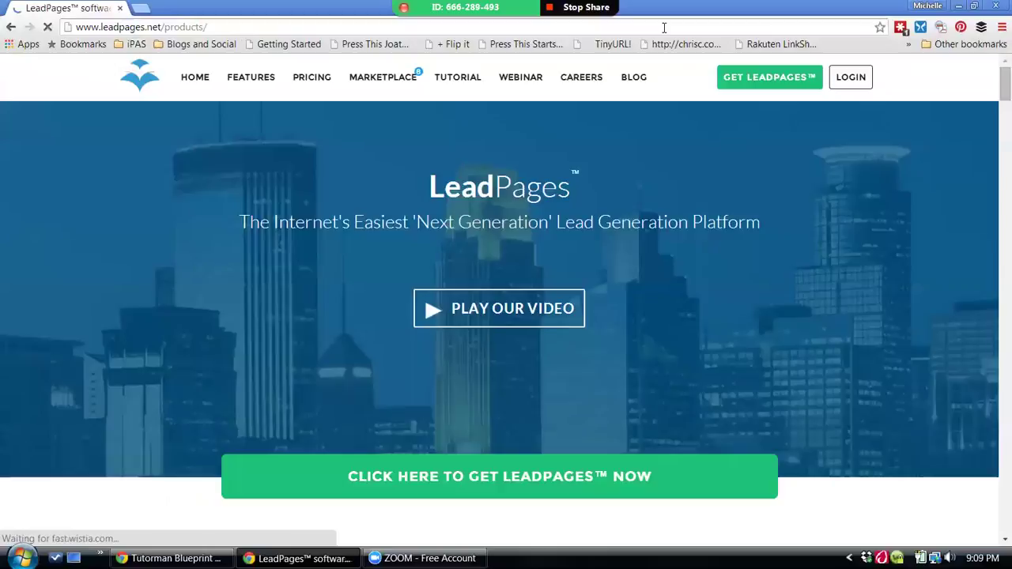
left_click(846, 79)
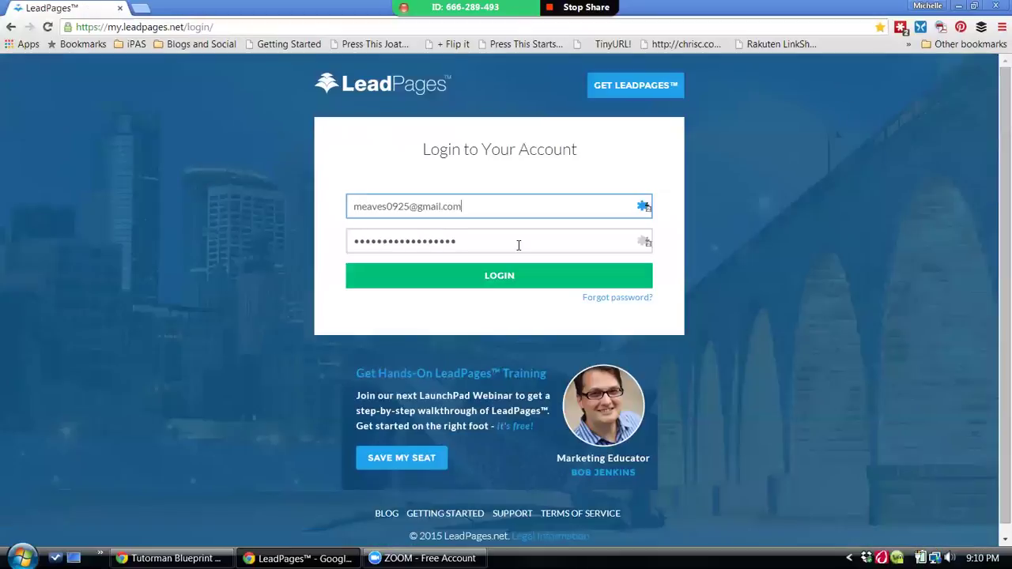
left_click(480, 275)
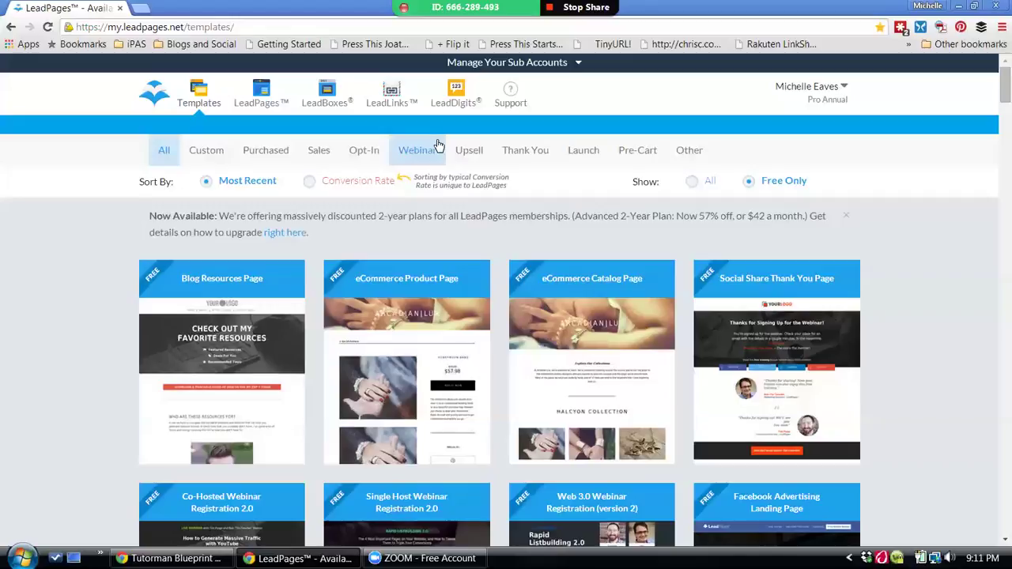
Sort the free LeadPages templates by Conversion Rate and preview the first webinar templates.
left_click(309, 182)
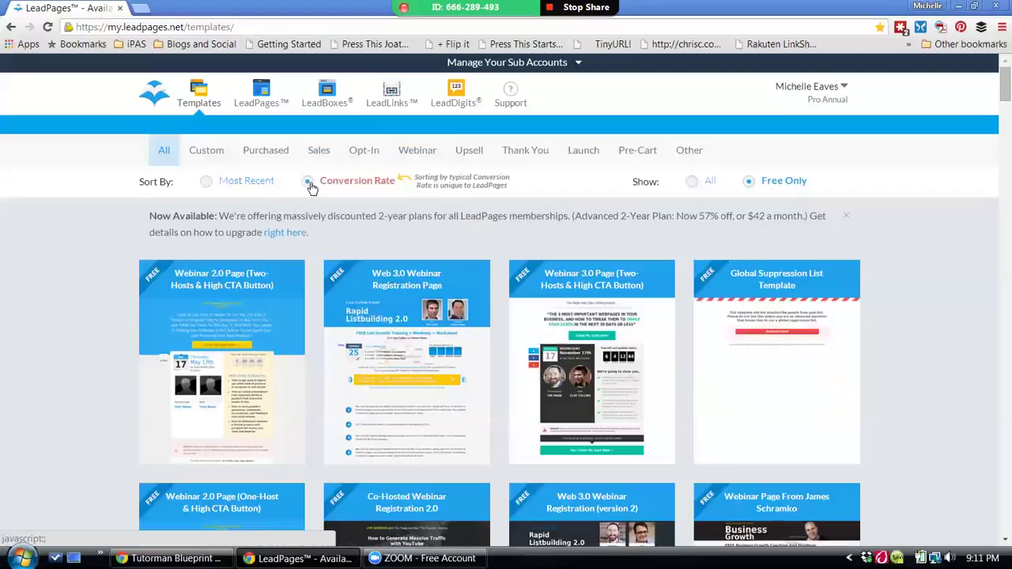
mouse_move(257, 324)
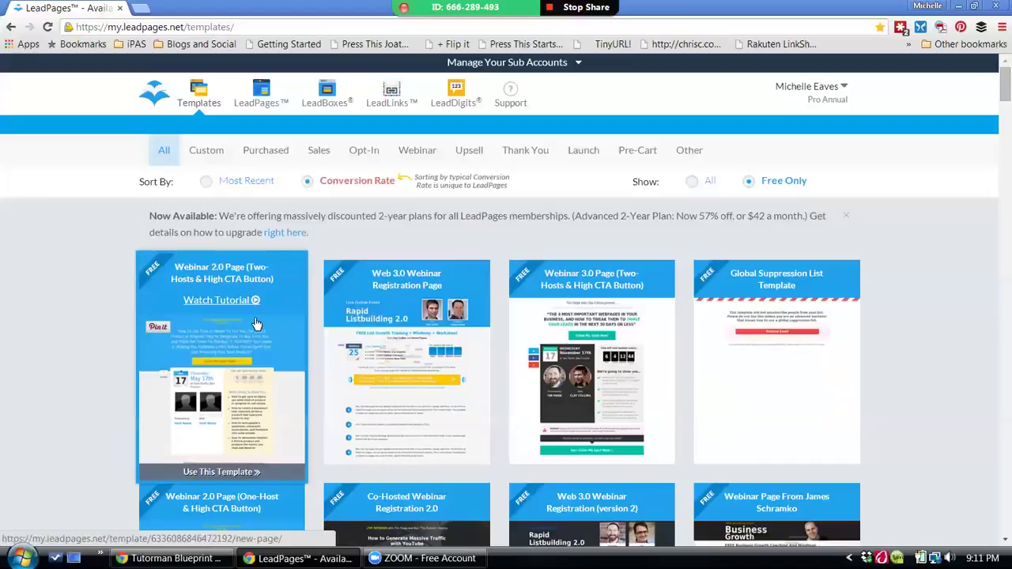
mouse_move(346, 319)
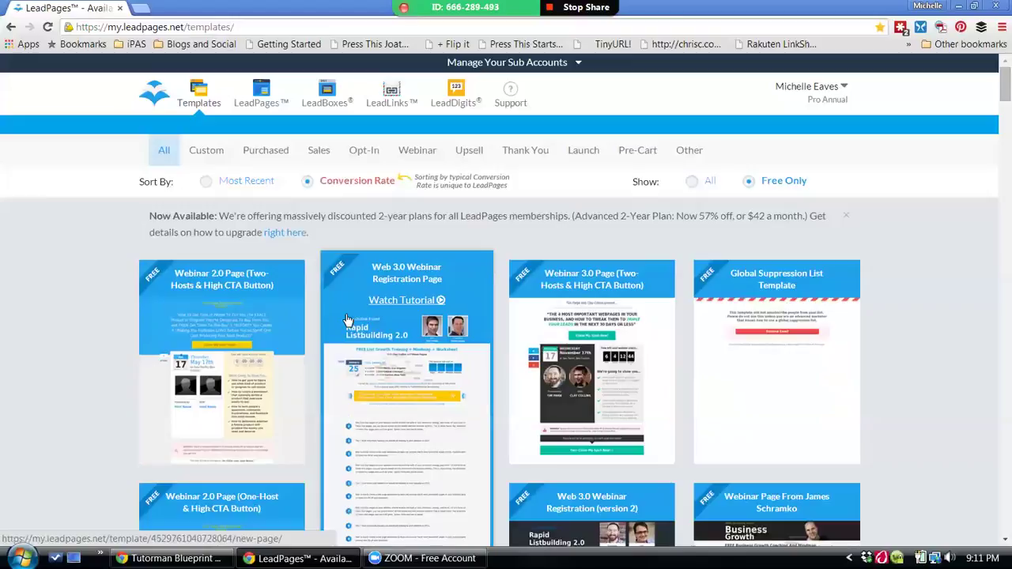
mouse_move(534, 315)
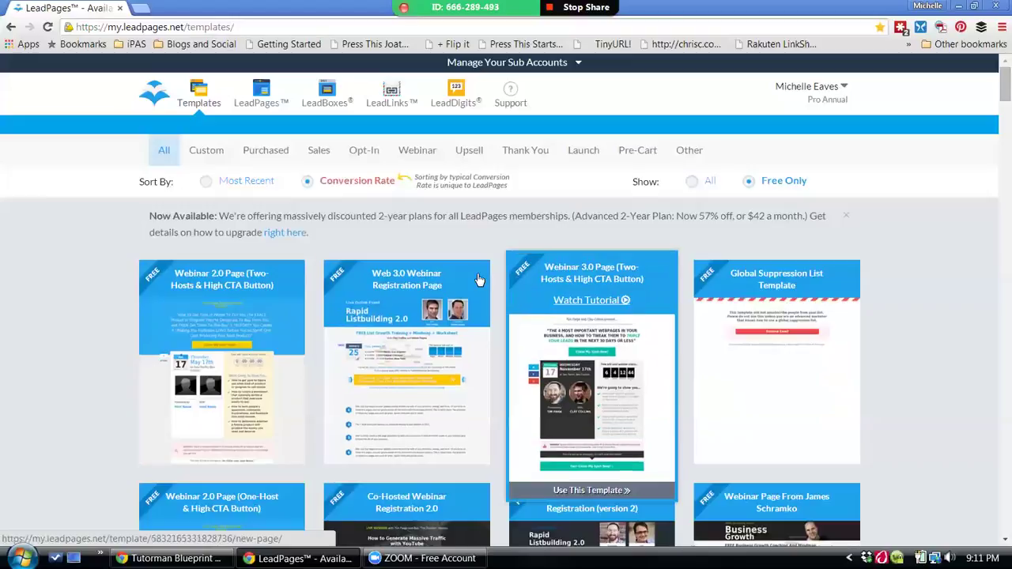
mouse_move(473, 274)
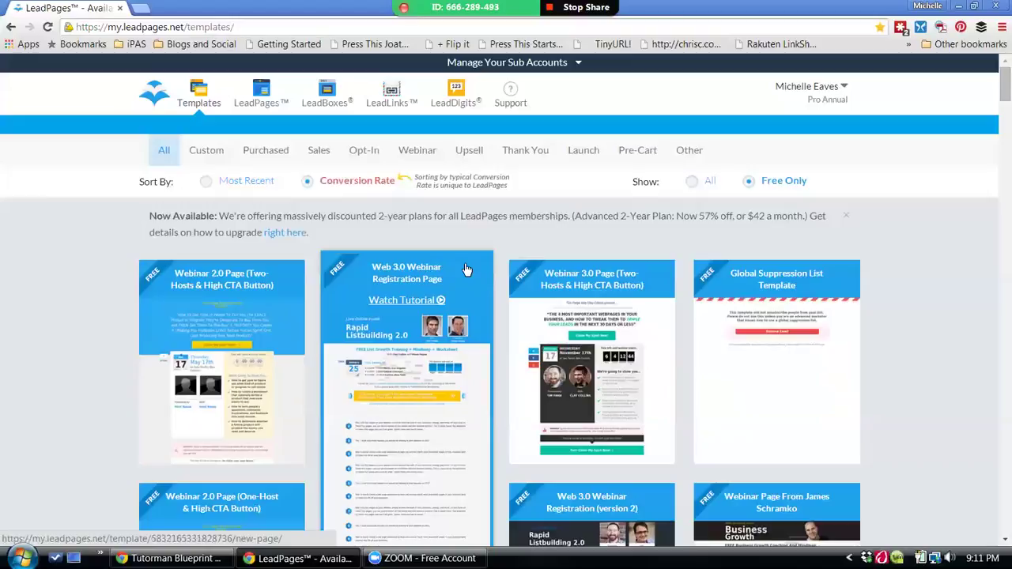
Filter the templates to Opt-In and start a page from Simple Email Capture with Marketing as the industry.
left_click(368, 154)
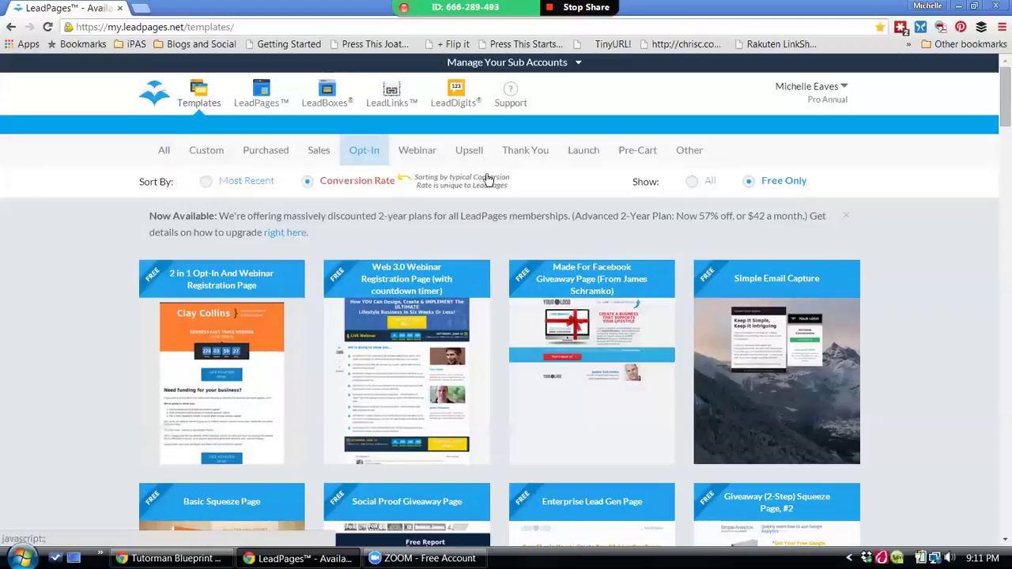
mouse_move(743, 368)
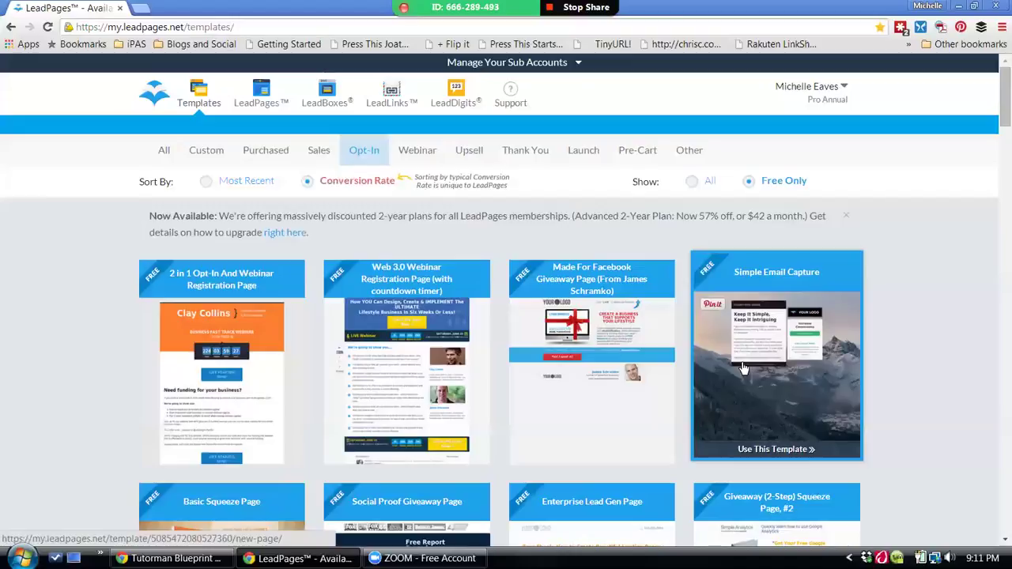
left_click(724, 345)
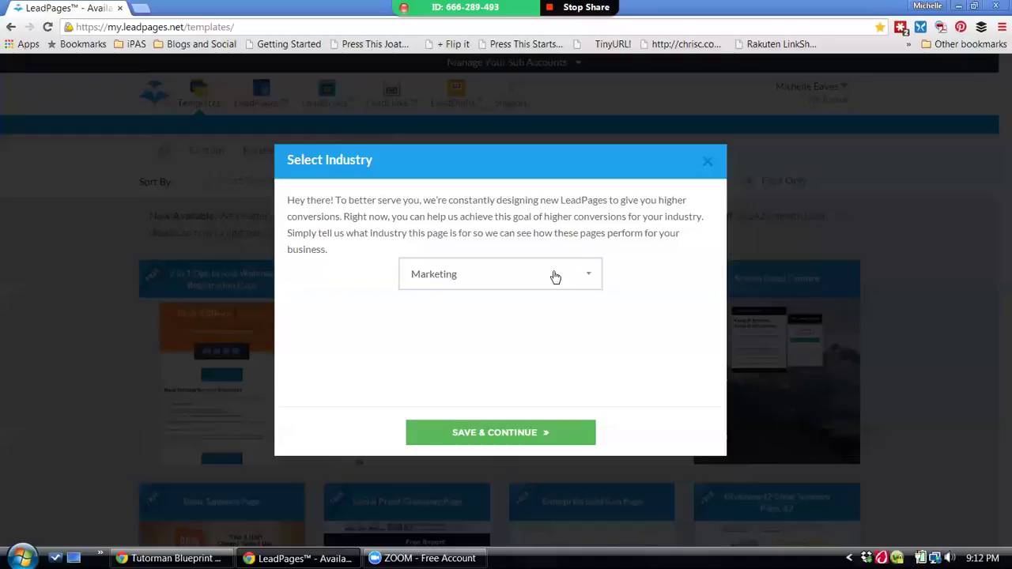
left_click(495, 436)
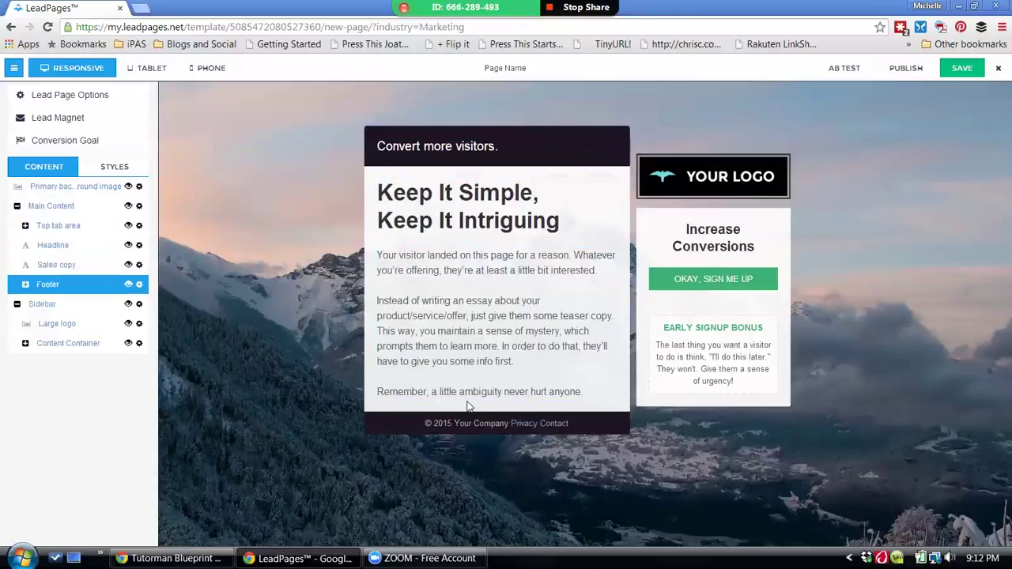
Replace the page's top tab text with "Get Your Google Sniper Today!".
left_click(506, 146)
key("BackSpace")
key("BackSpace")
key("BackSpace")
key("BackSpace")
key("BackSpace")
key("BackSpace")
key("BackSpace")
key("BackSpace")
key("BackSpace")
key("BackSpace")
key("BackSpace")
key("BackSpace")
key("BackSpace")
key("BackSpace")
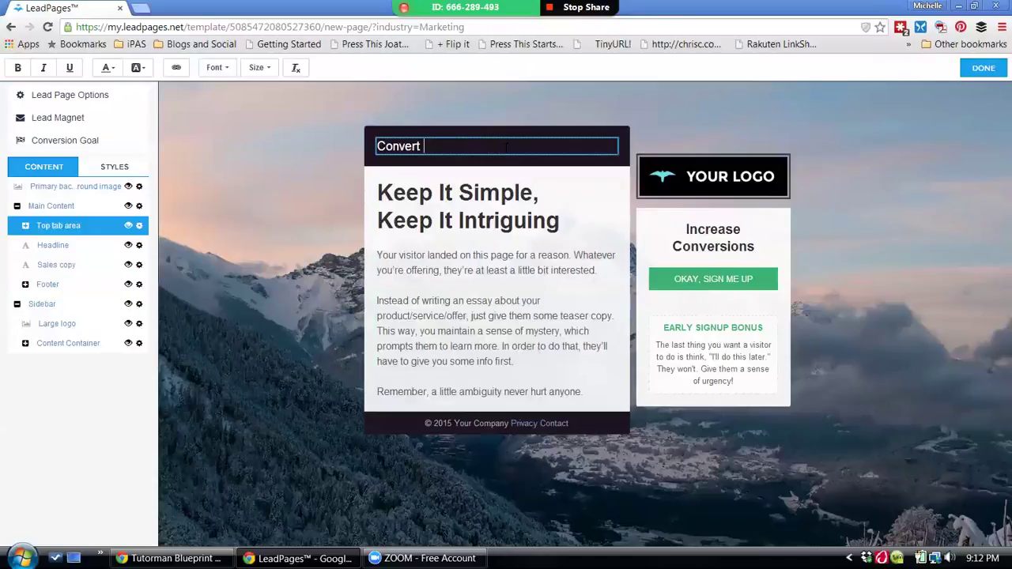
key("BackSpace")
key("BackSpace")
key("BackSpace")
key("BackSpace")
key("BackSpace")
key("BackSpace")
key("BackSpace")
key("BackSpace")
type("Get Your Google Sniper")
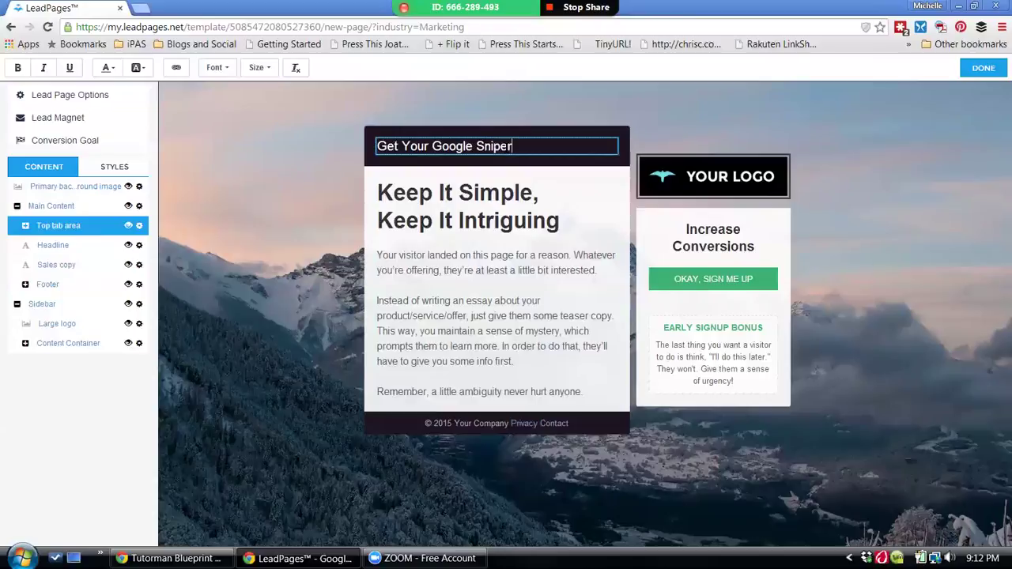
type(" Today!")
Replace all of the sales copy below the headline with "Google sniper......".
left_click(464, 260)
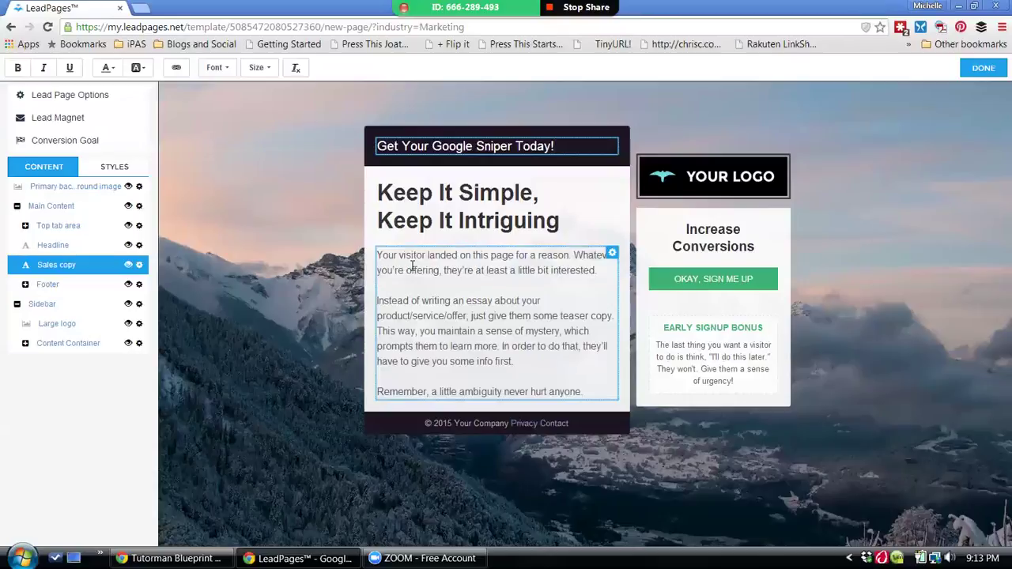
left_click_drag(377, 254, 604, 392)
type("Google")
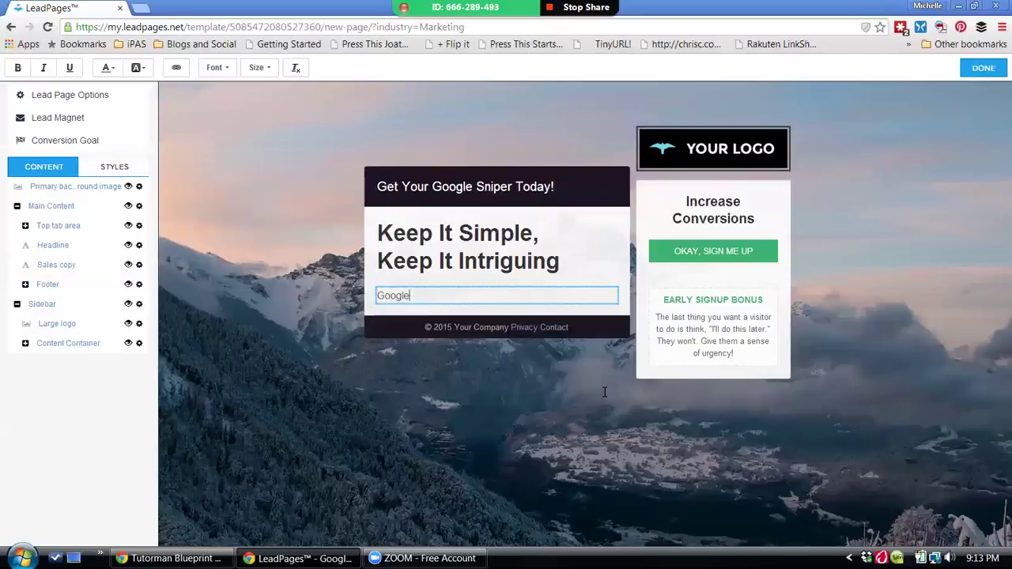
type(" sniper.....")
Replace the main headline with "The Best For Your Money".
left_click(560, 259)
left_click_drag(561, 259, 377, 224)
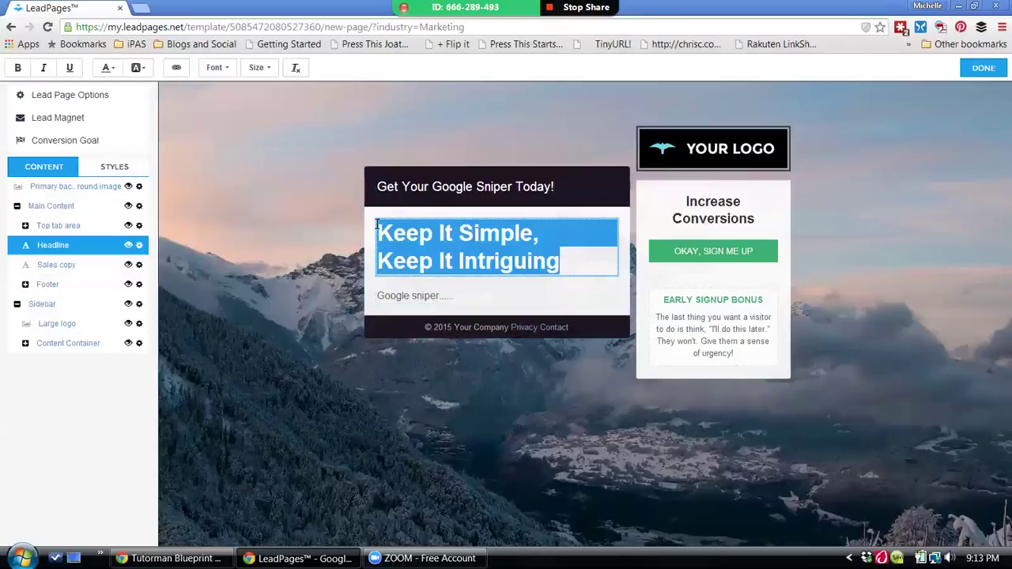
type("The Best ")
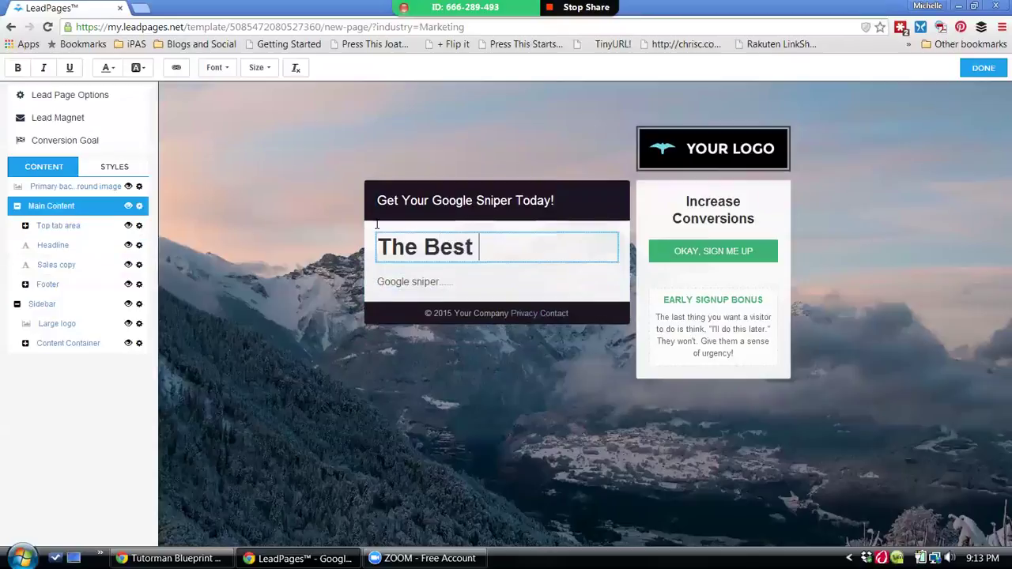
type("For Your Mone")
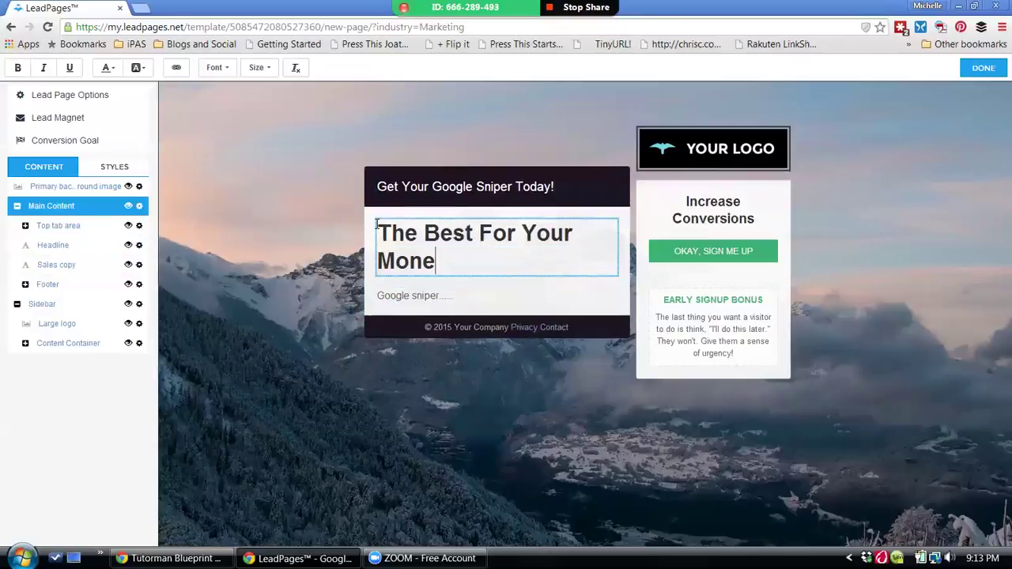
type("y")
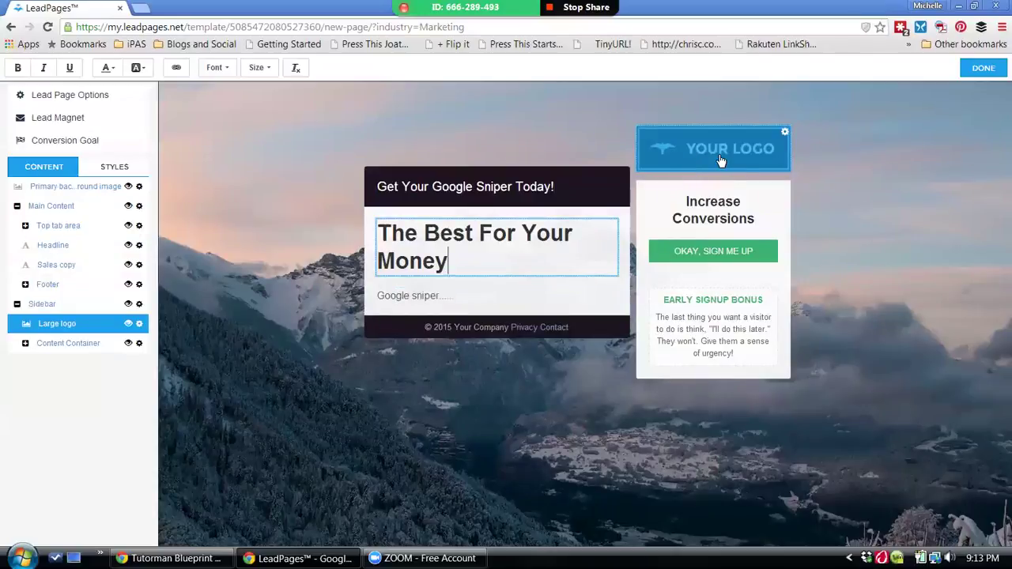
Replace the placeholder logo above the sidebar with the uploaded black-and-red MM logo that has names beneath it.
left_click(720, 160)
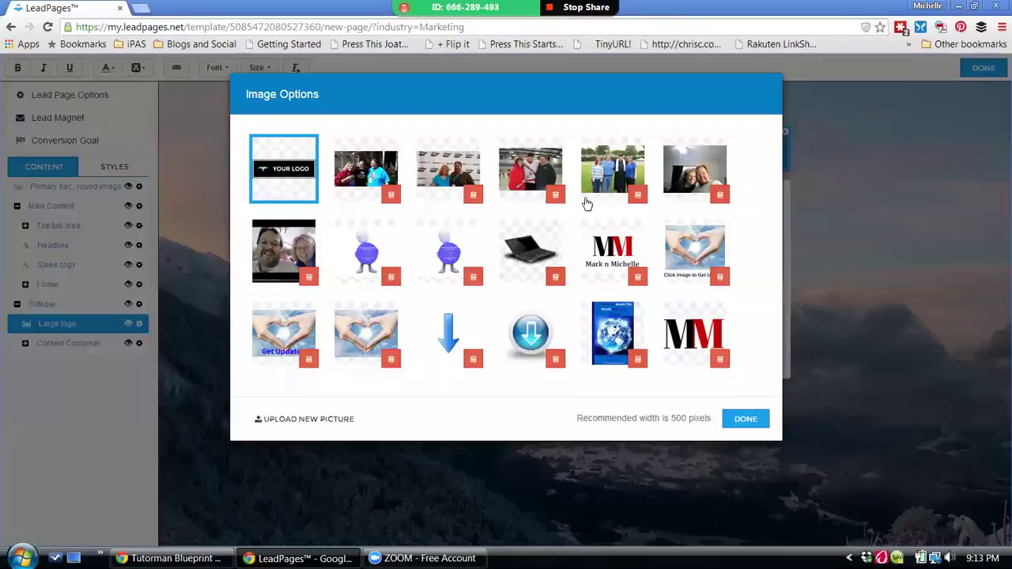
left_click(613, 252)
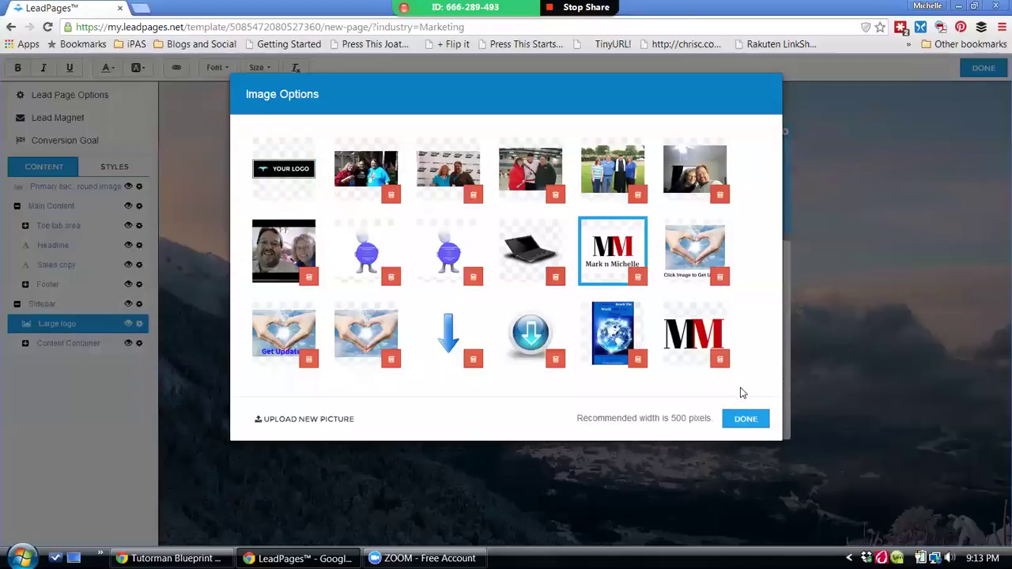
left_click(743, 420)
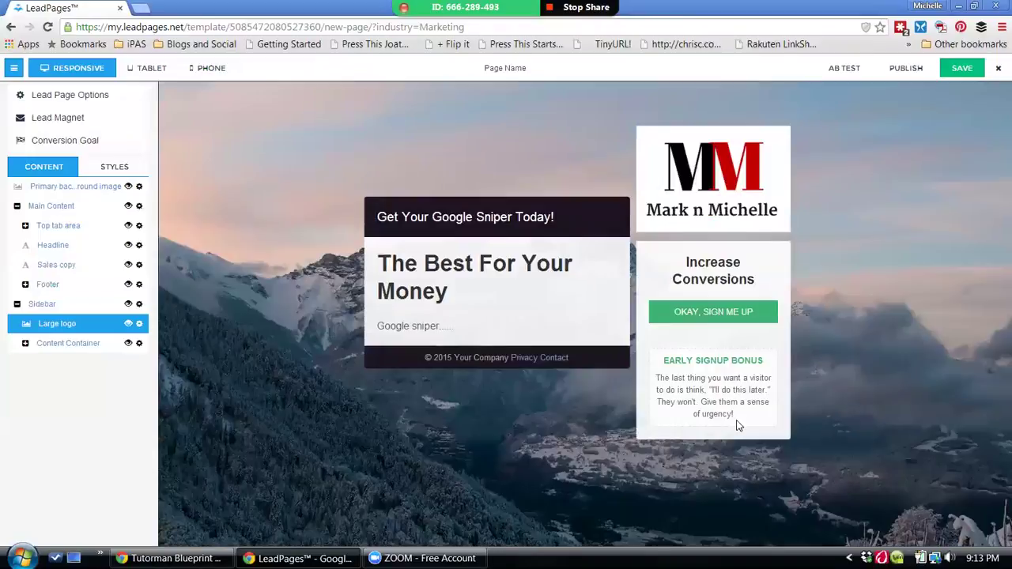
Replace the sidebar heading above the sign-up button with "Opt In for Discounts".
left_click(723, 271)
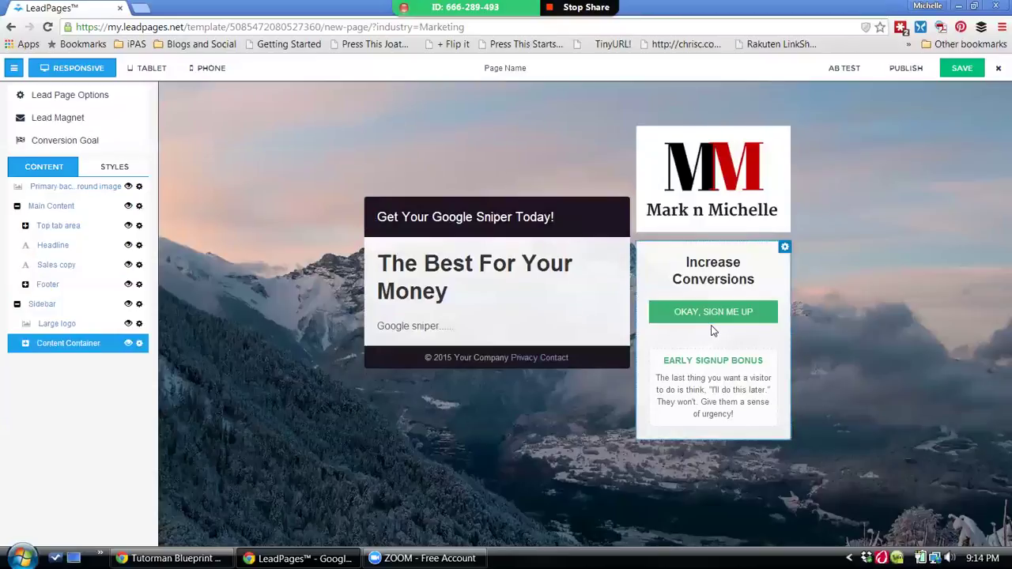
left_click(716, 278)
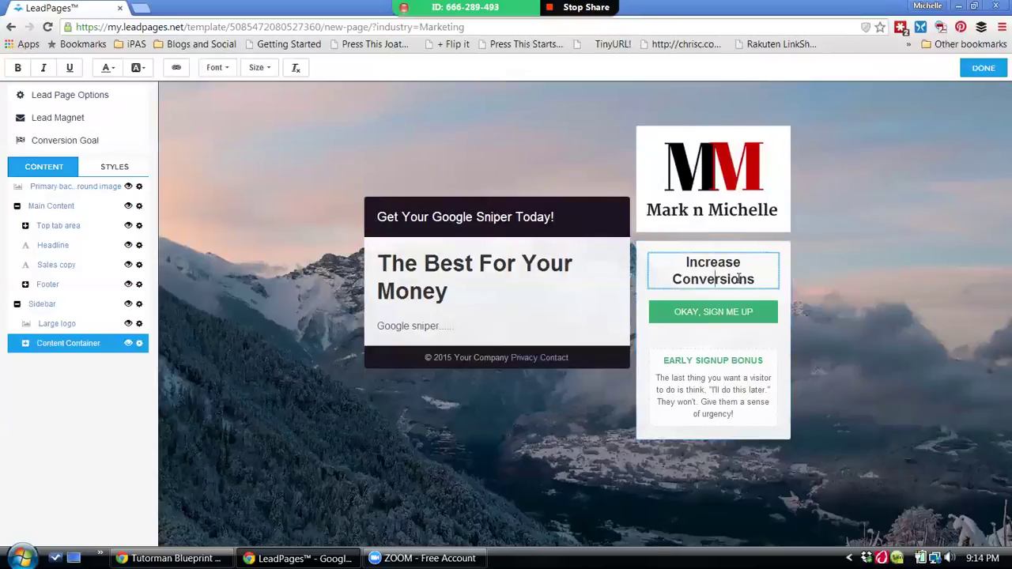
triple_click(680, 261)
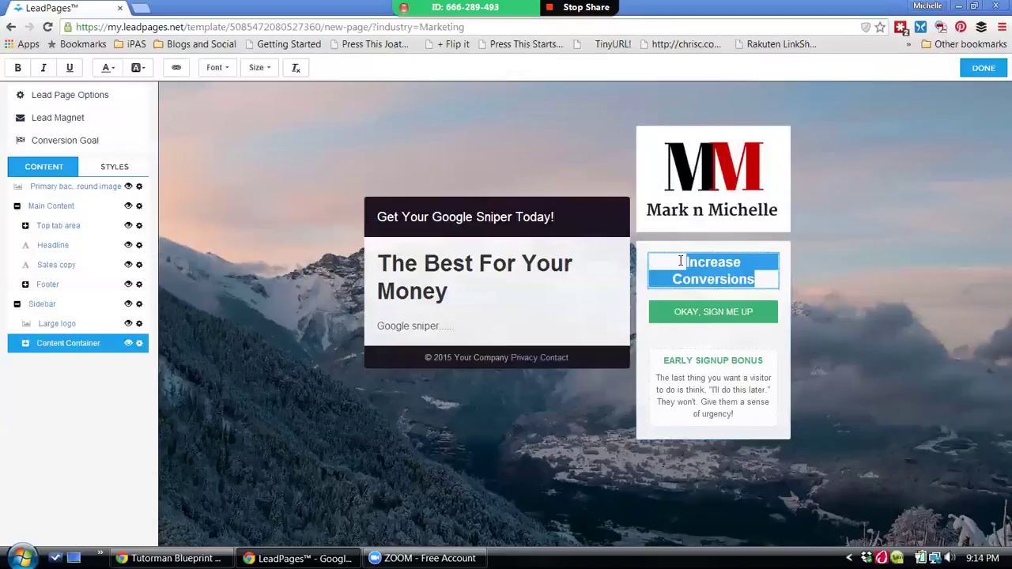
type("Opti")
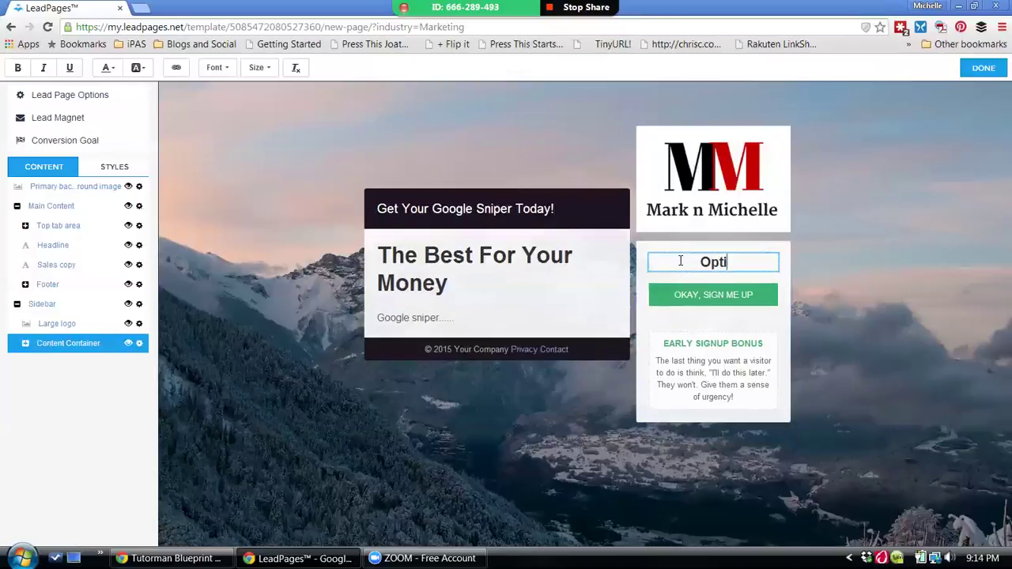
type("n for Discp")
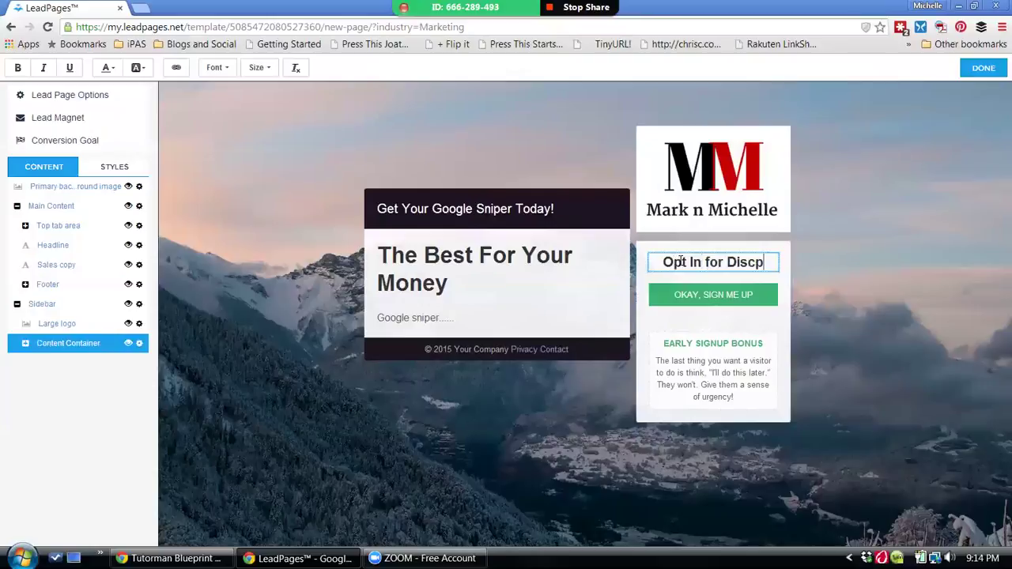
key("BackSpace")
type("ounts")
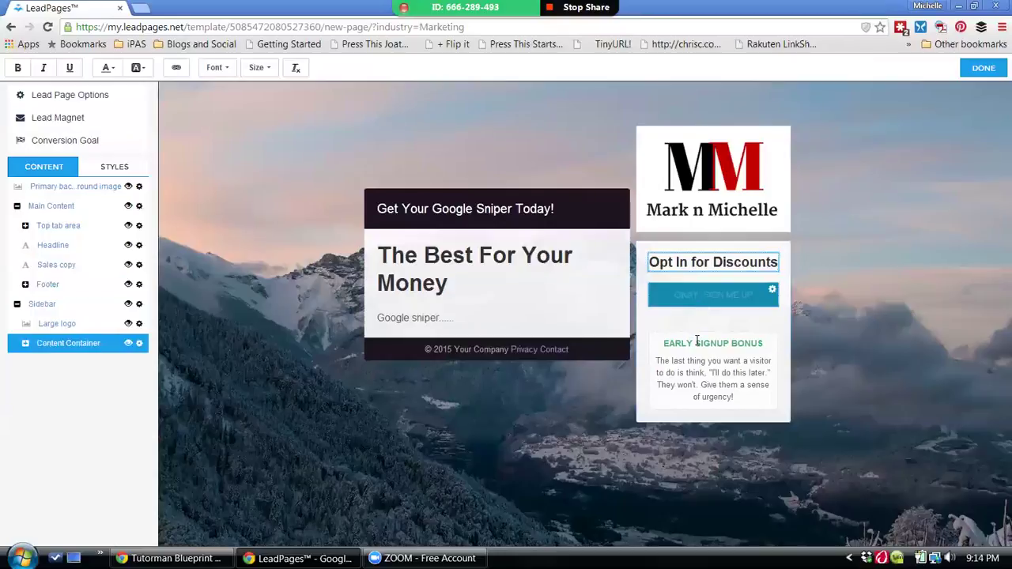
Hide the Early Signup Bonus area in the sidebar, and make it visible again.
left_click(771, 342)
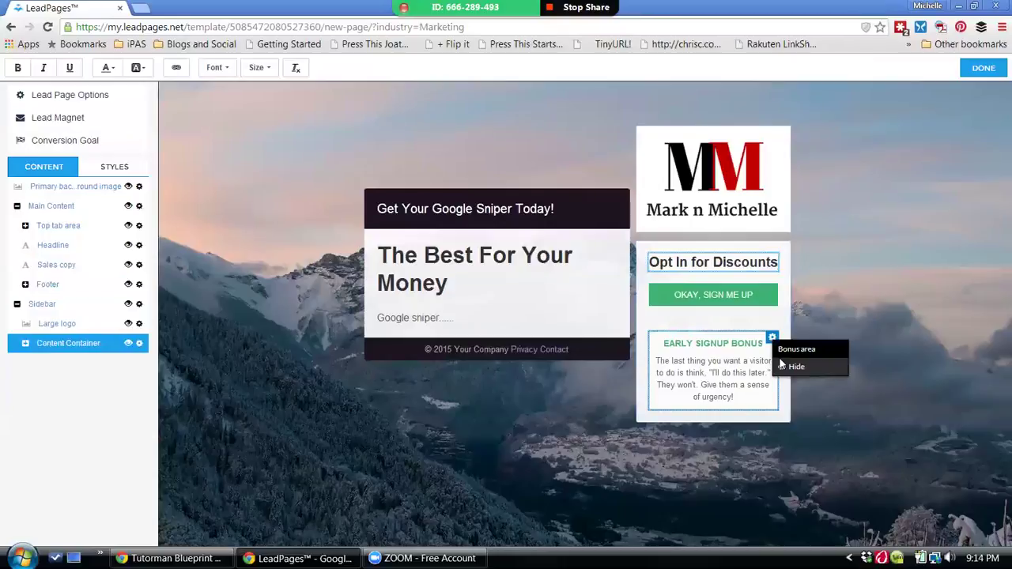
left_click(794, 367)
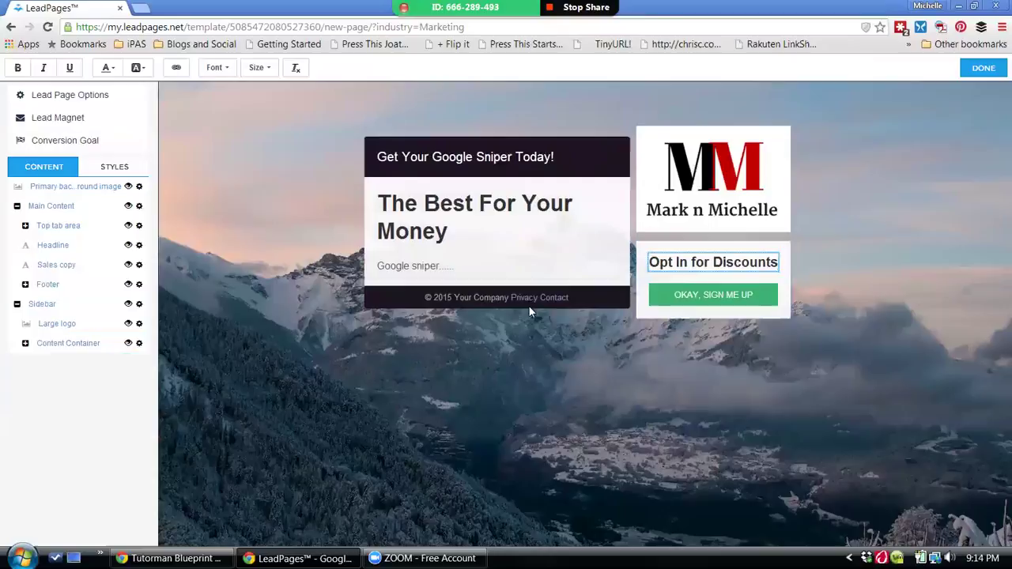
left_click(24, 344)
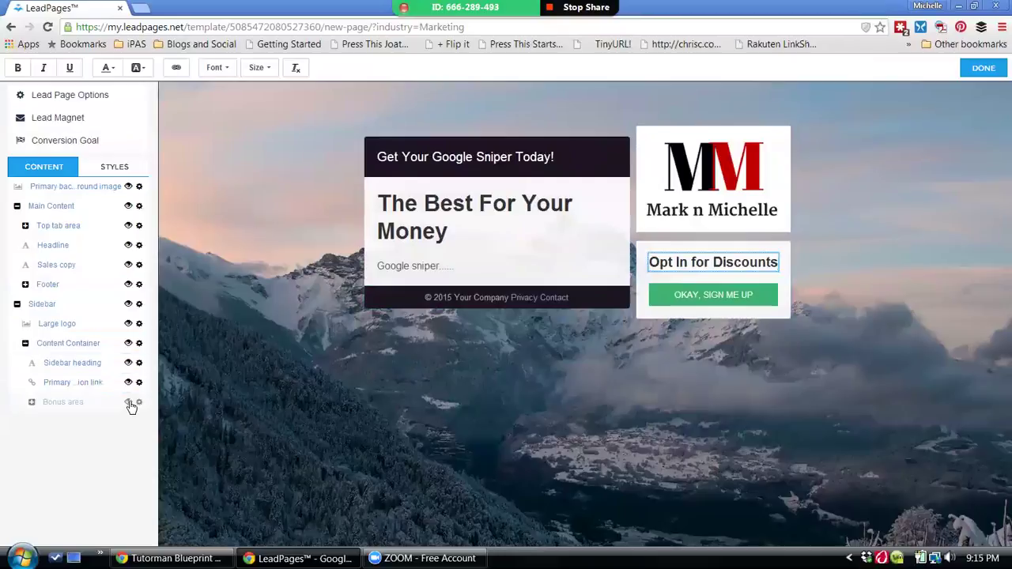
left_click(129, 402)
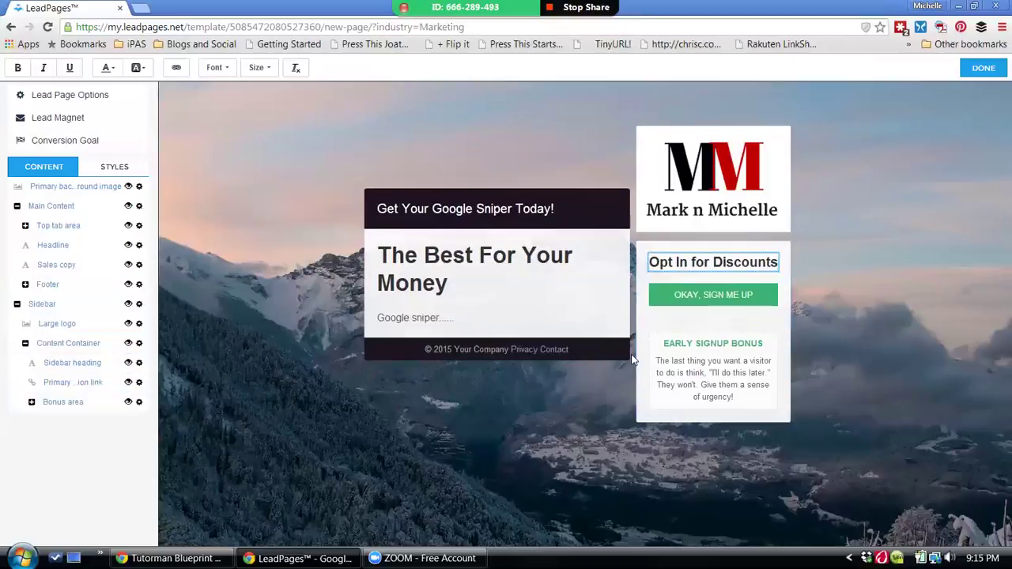
mouse_move(765, 354)
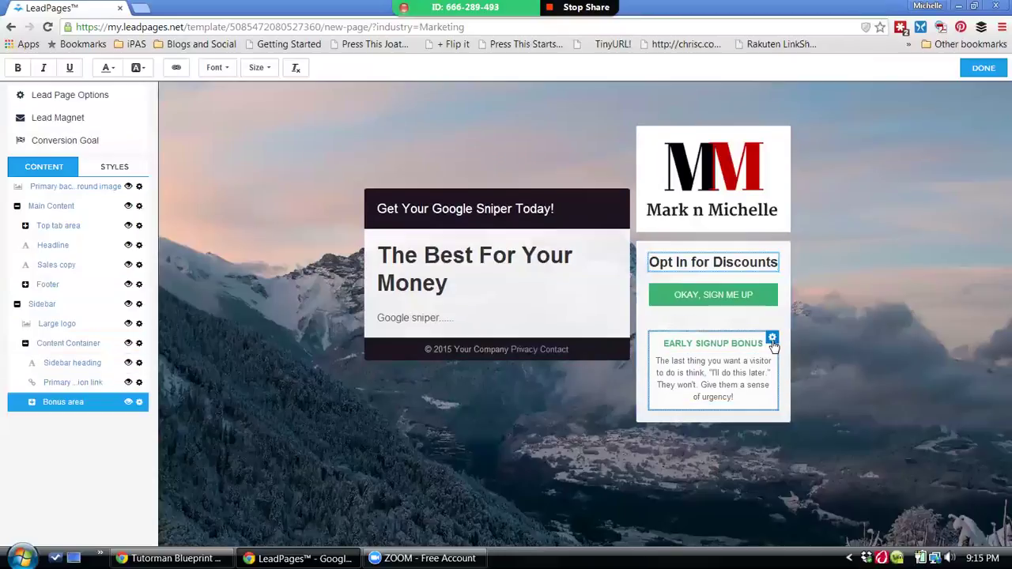
Open the sign-up button's opt-in form and replace its title with "Get Google Sniper Discounts Weekly".
left_click(684, 297)
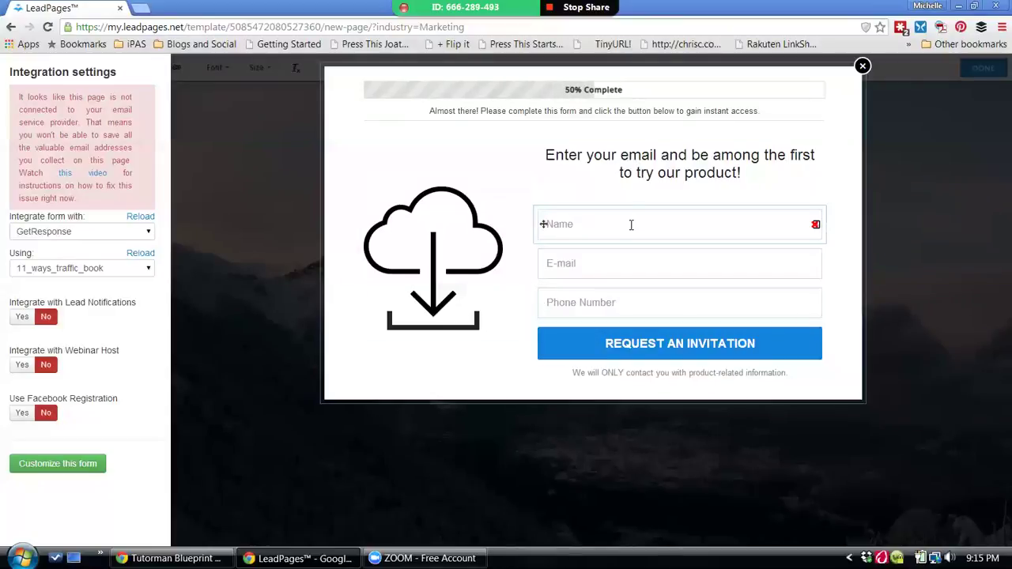
left_click(660, 150)
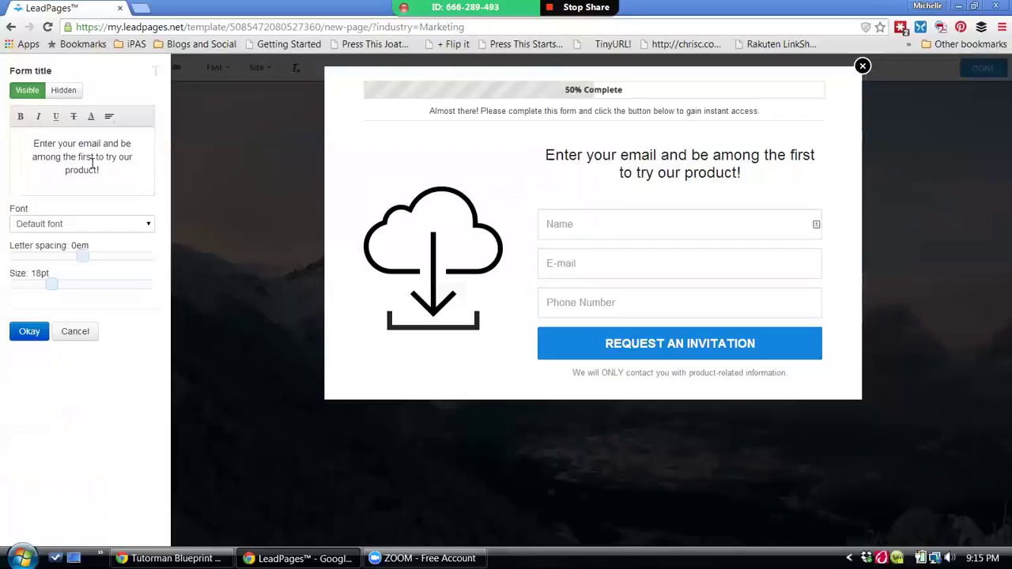
triple_click(30, 140)
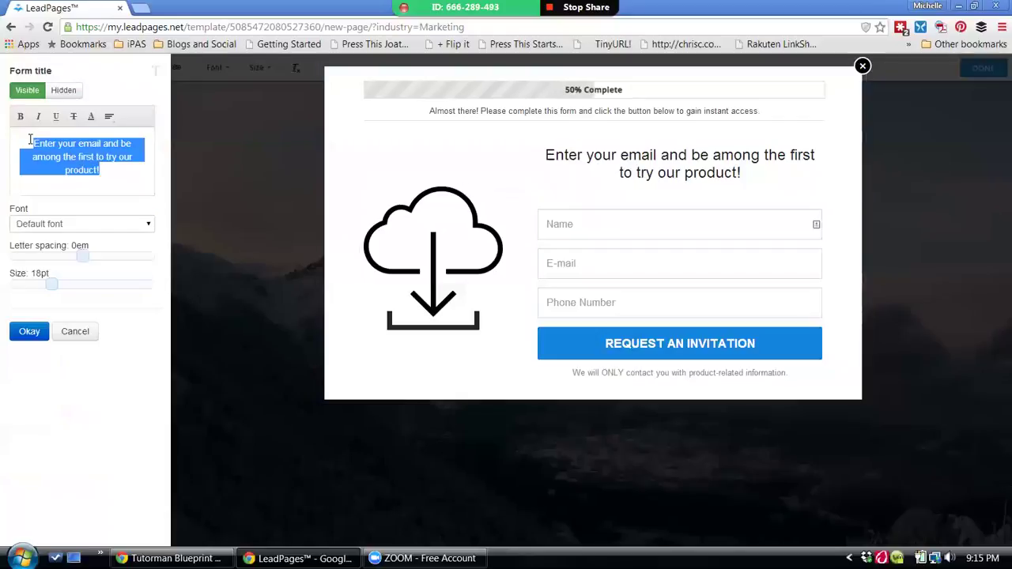
type("G")
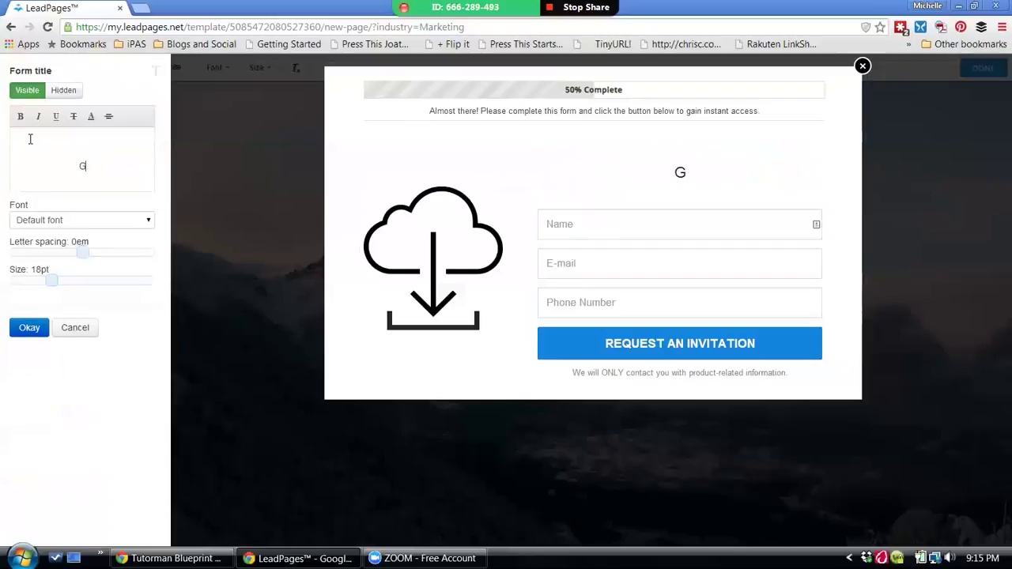
type("et Go")
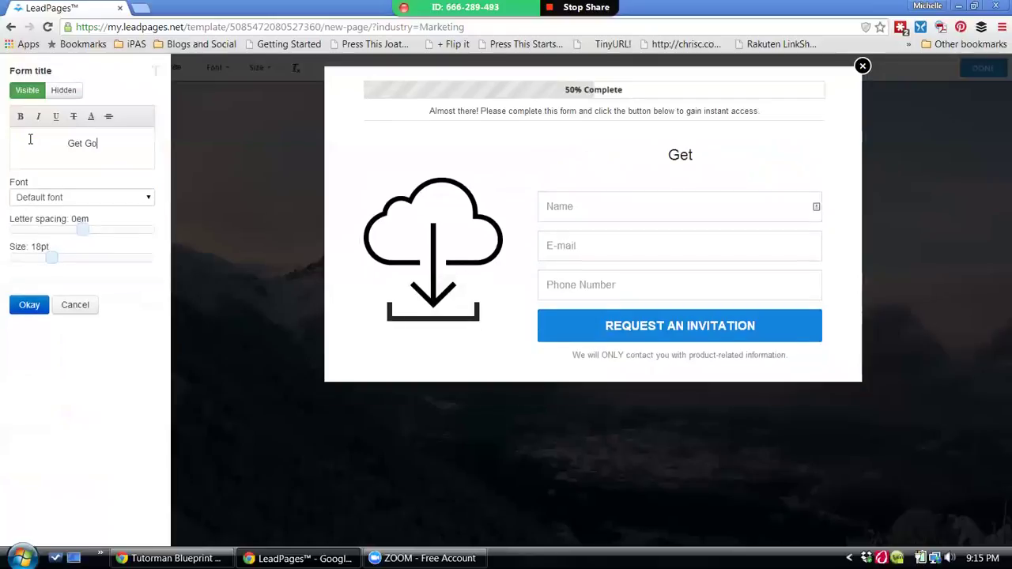
type("ogle Sn")
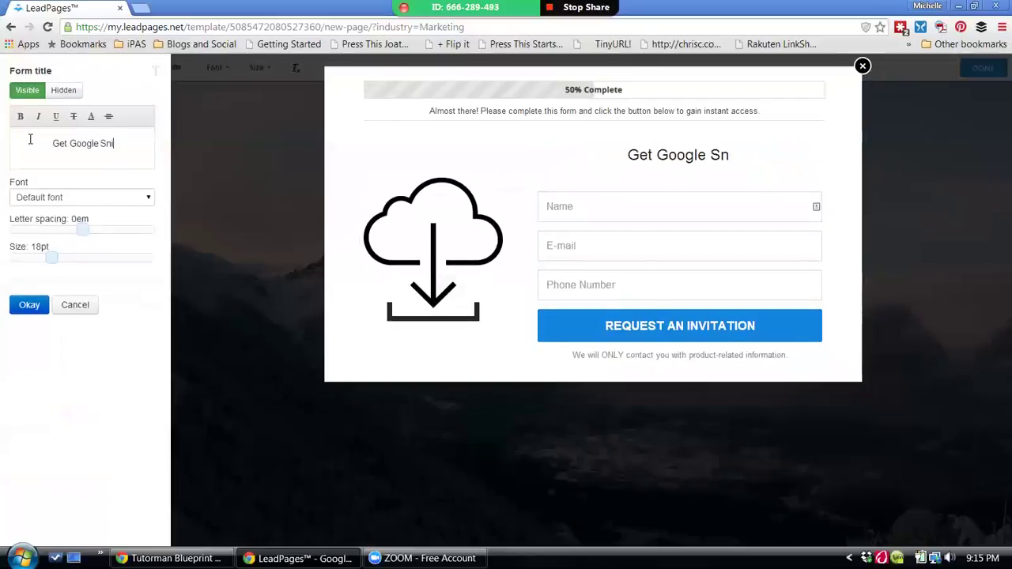
type("iper Discount")
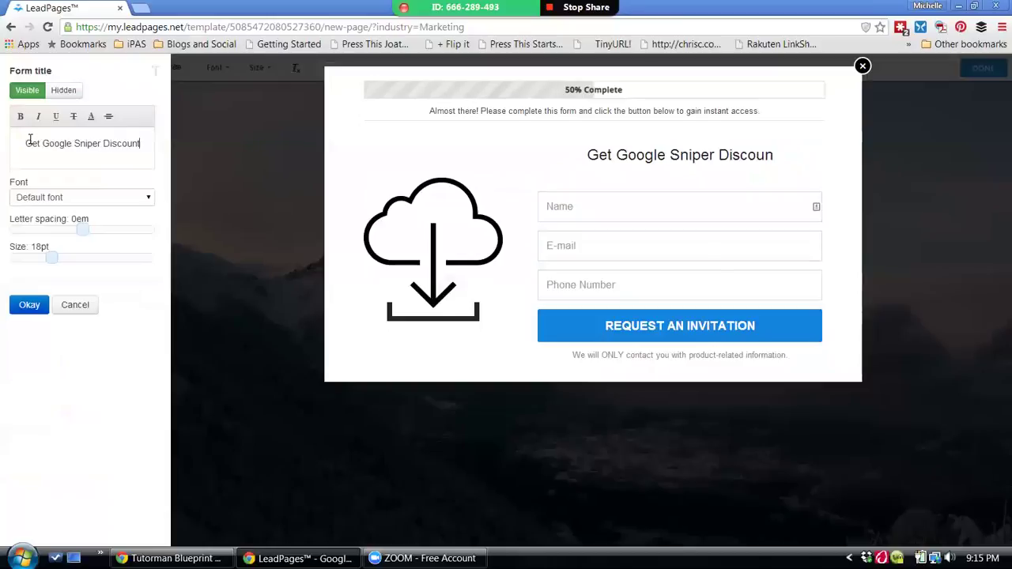
type("s Weekly")
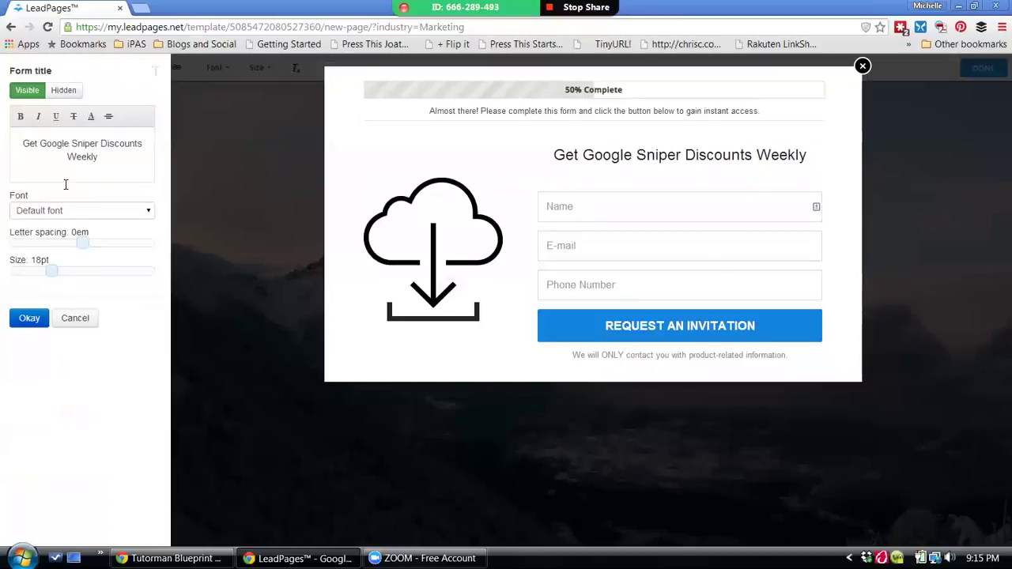
Replace the form's cloud download image with the black laptop picture and apply the change.
left_click(417, 259)
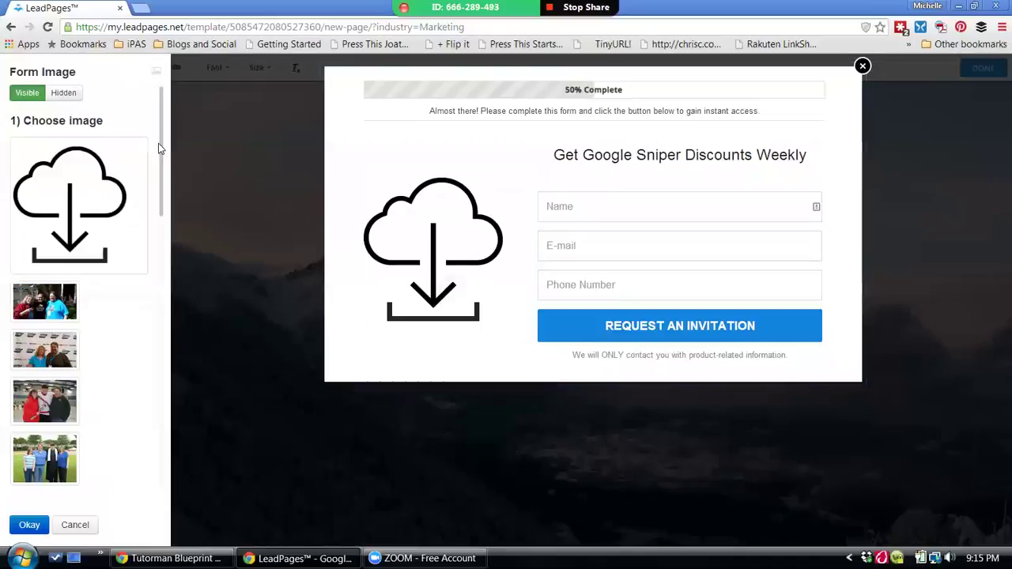
left_click_drag(159, 145, 164, 317)
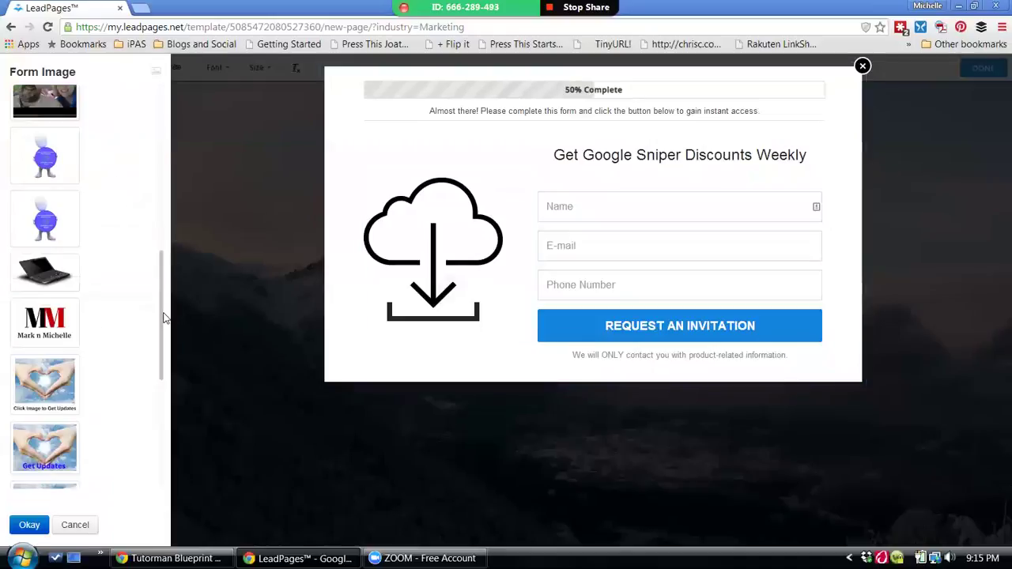
left_click(45, 272)
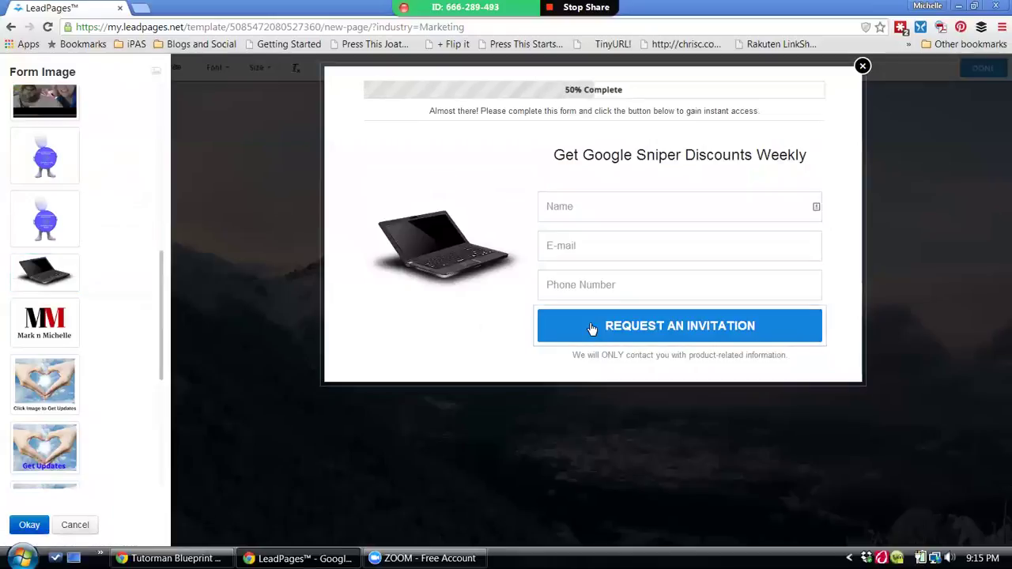
left_click(35, 524)
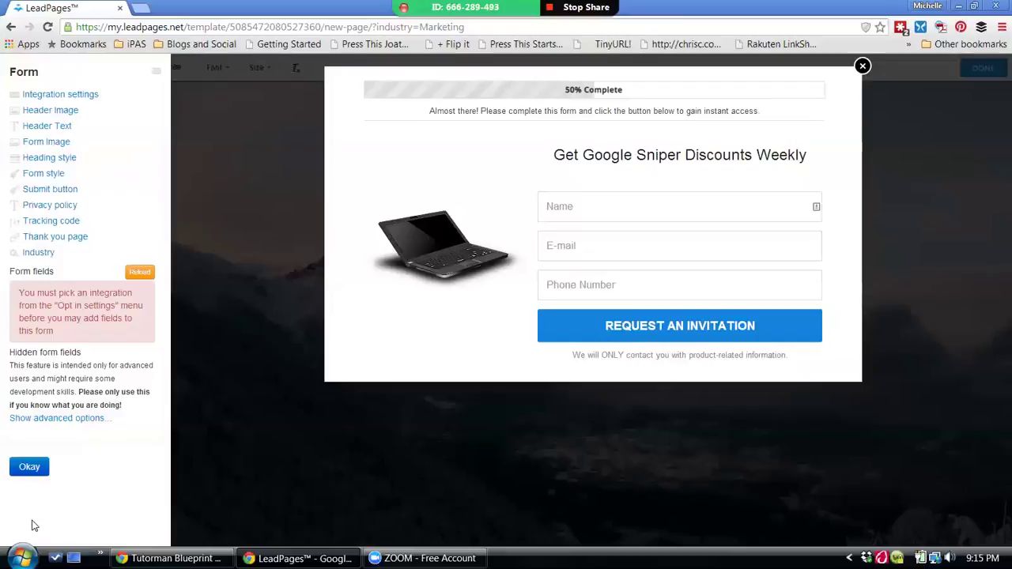
Integrate the opt-in form with the GetResponse list online_business_course and add the Name field to the form.
left_click(62, 101)
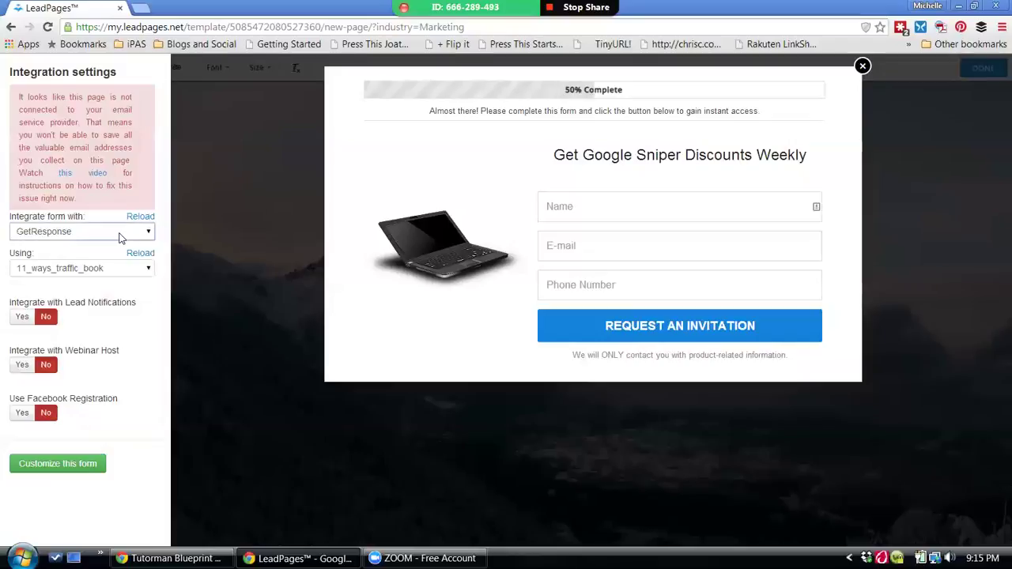
left_click(118, 269)
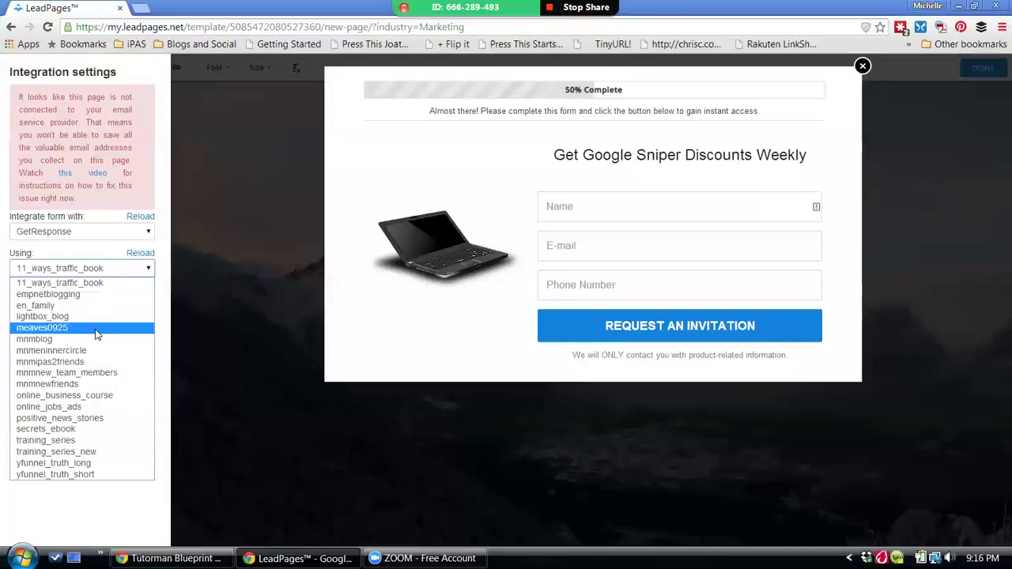
left_click(93, 395)
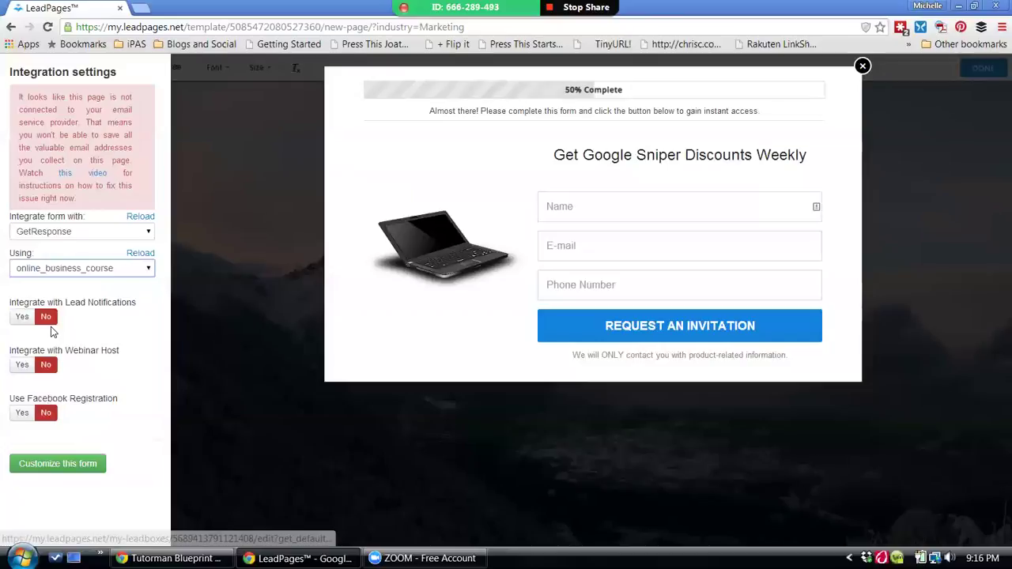
left_click(60, 464)
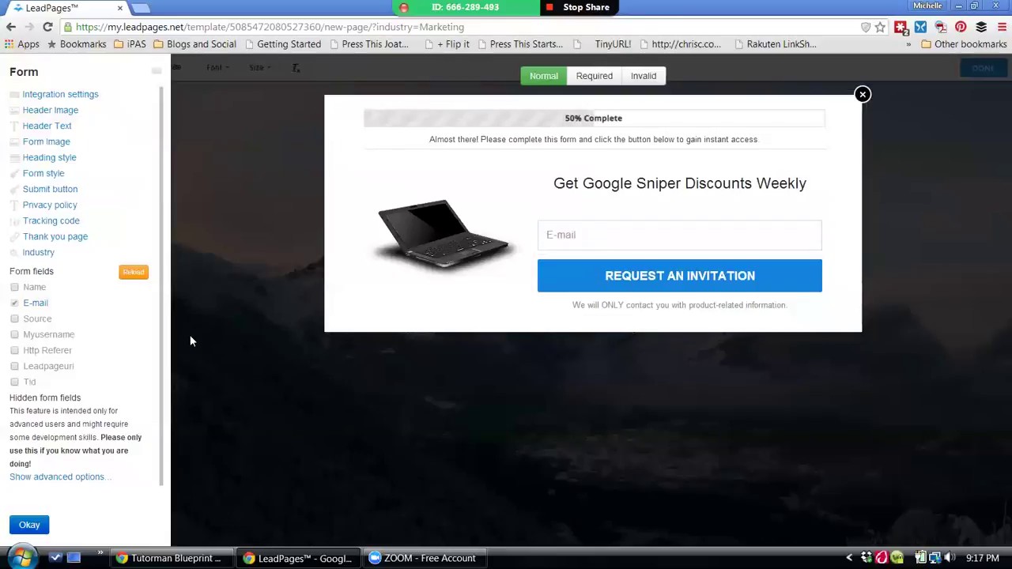
left_click(15, 287)
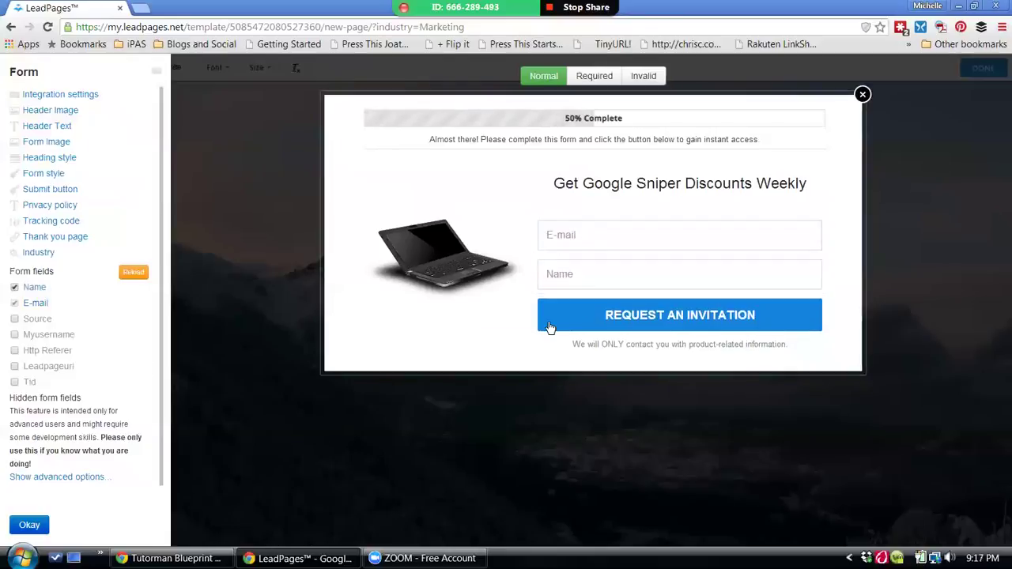
Move the Name field above E-mail, change the submit button text to "Gimme My Discount", and finish editing the form.
left_click_drag(543, 276, 541, 219)
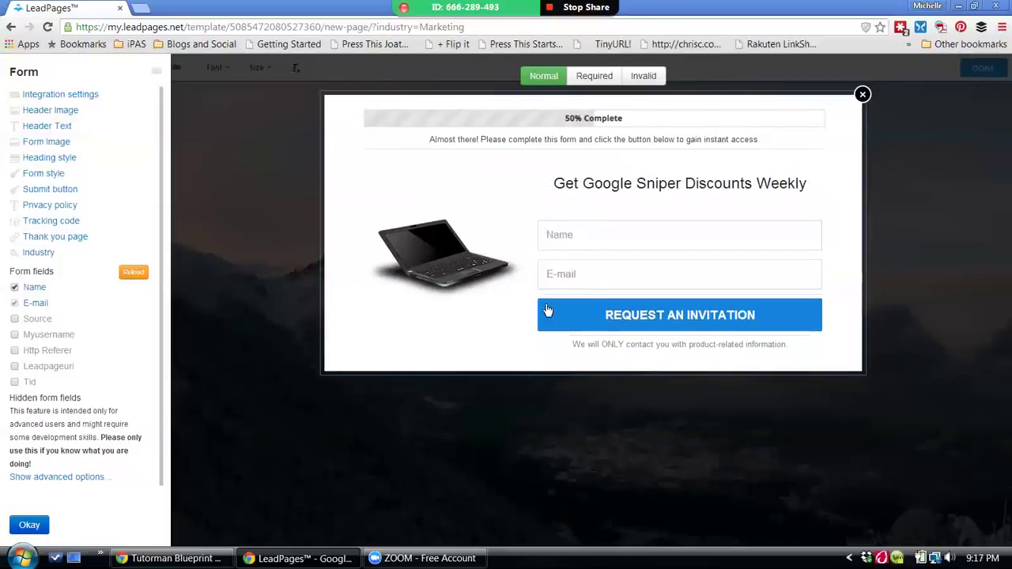
left_click(644, 322)
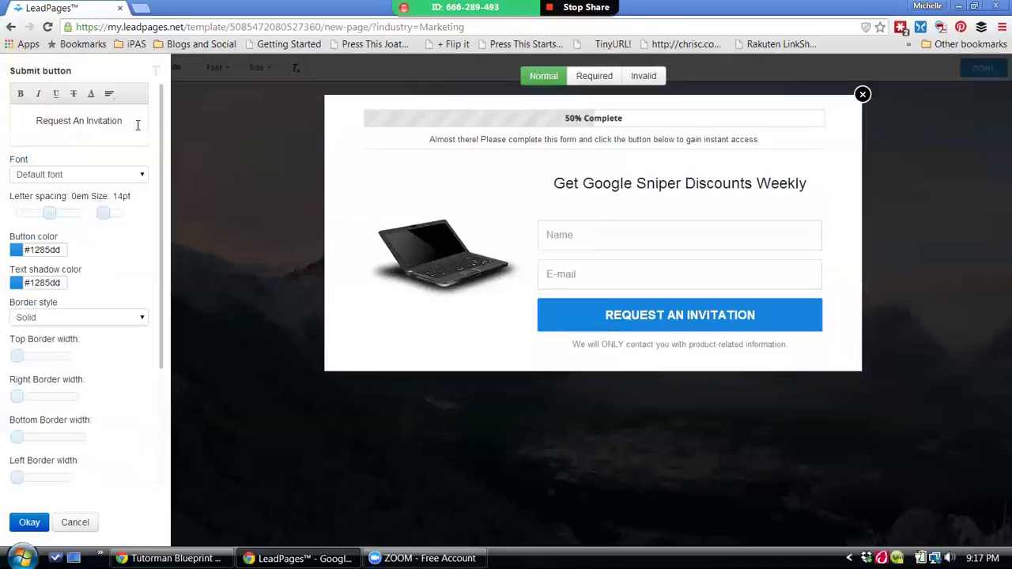
left_click_drag(125, 121, 10, 114)
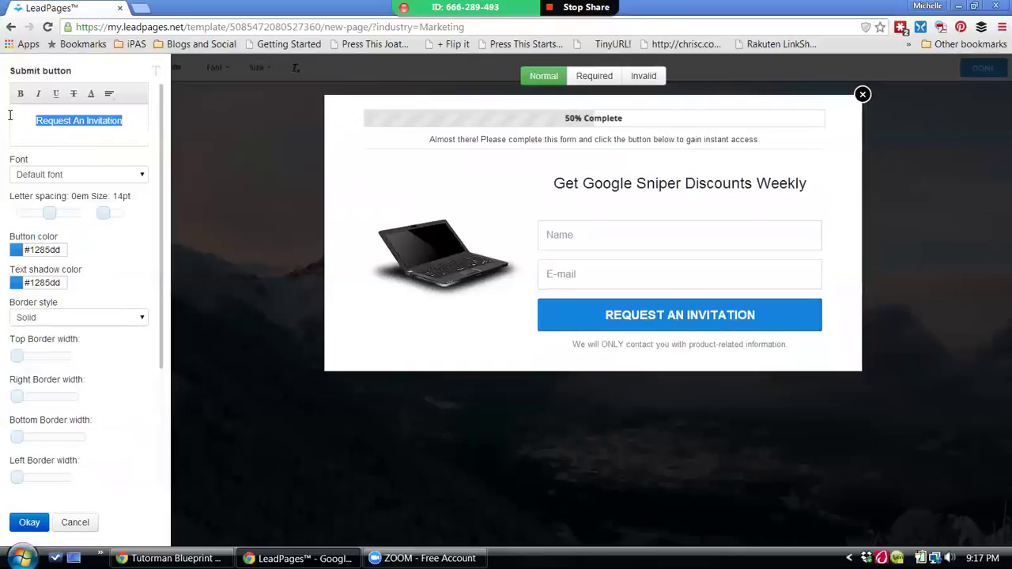
type("Gimme My Discount")
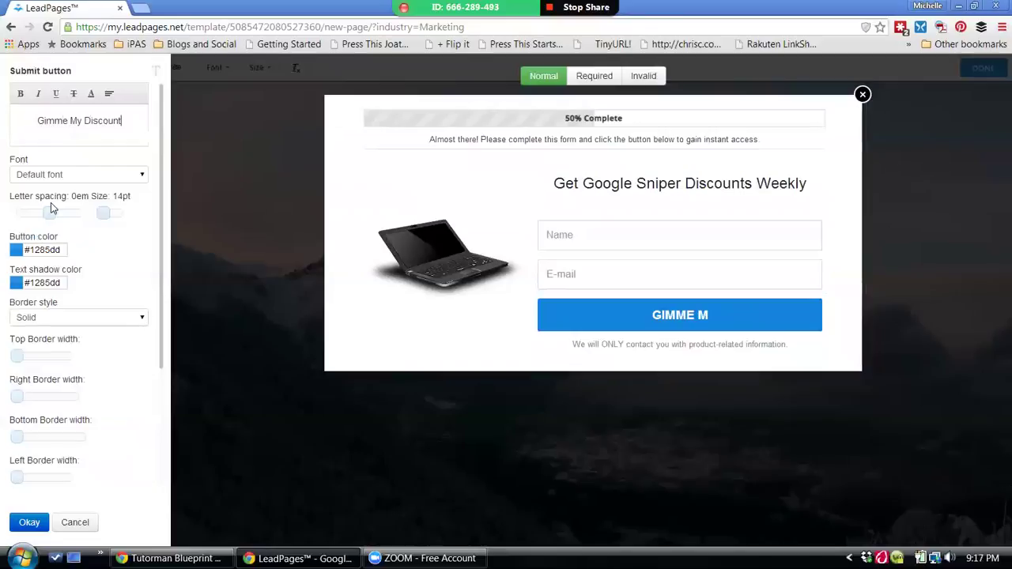
left_click(38, 522)
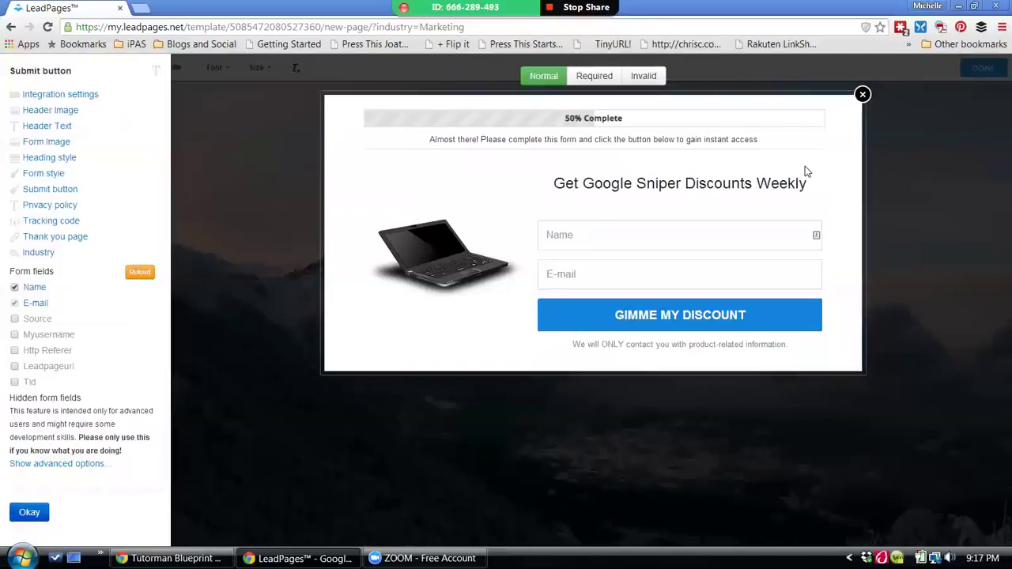
left_click(863, 94)
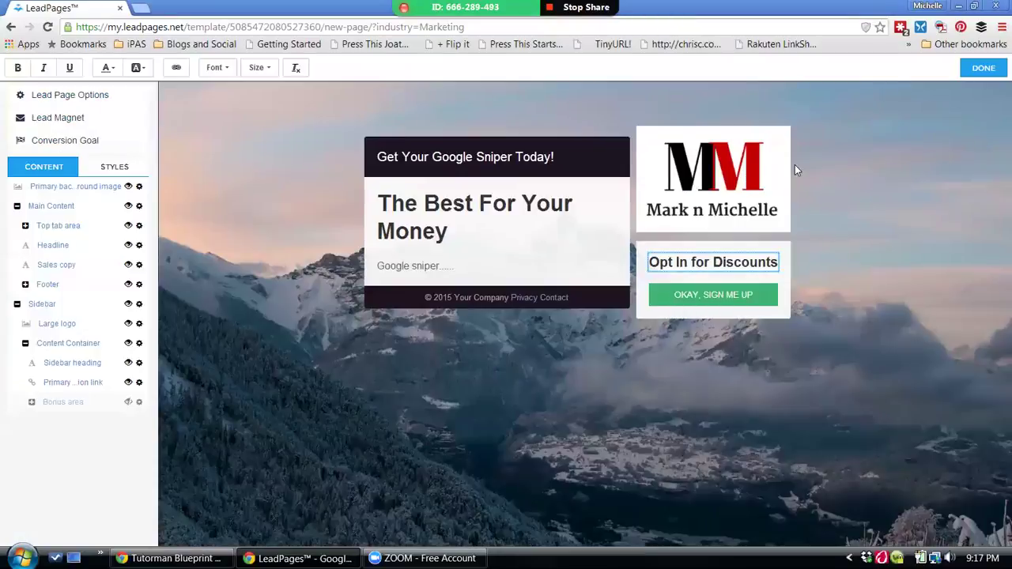
left_click(983, 68)
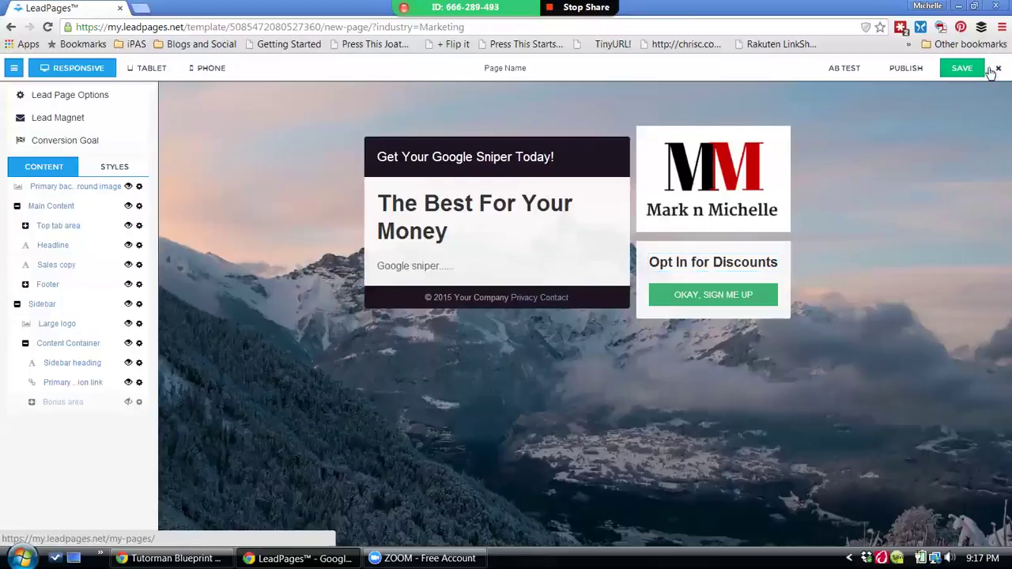
Name the lead page "Google Sniper".
left_click(505, 69)
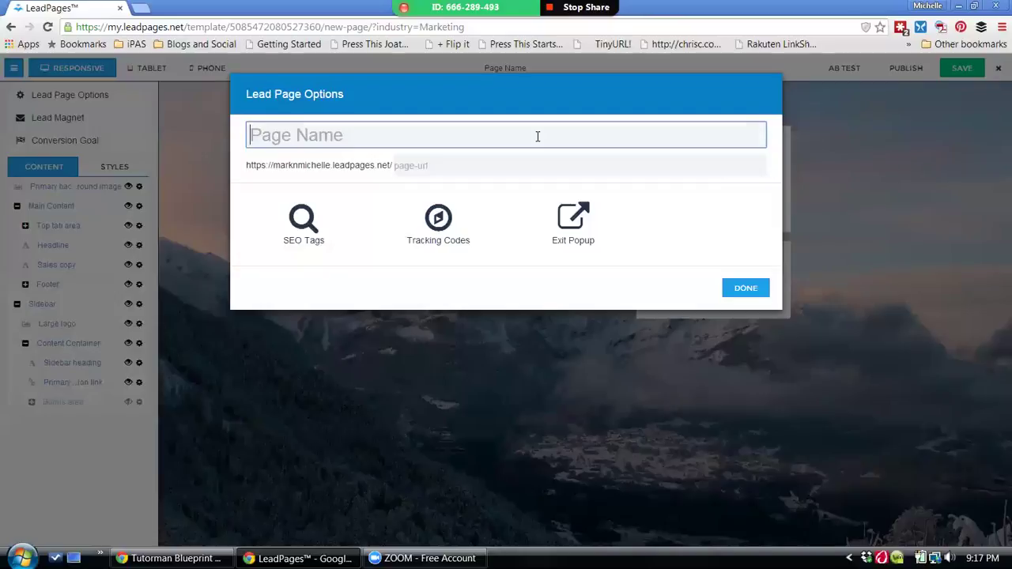
type("Google S")
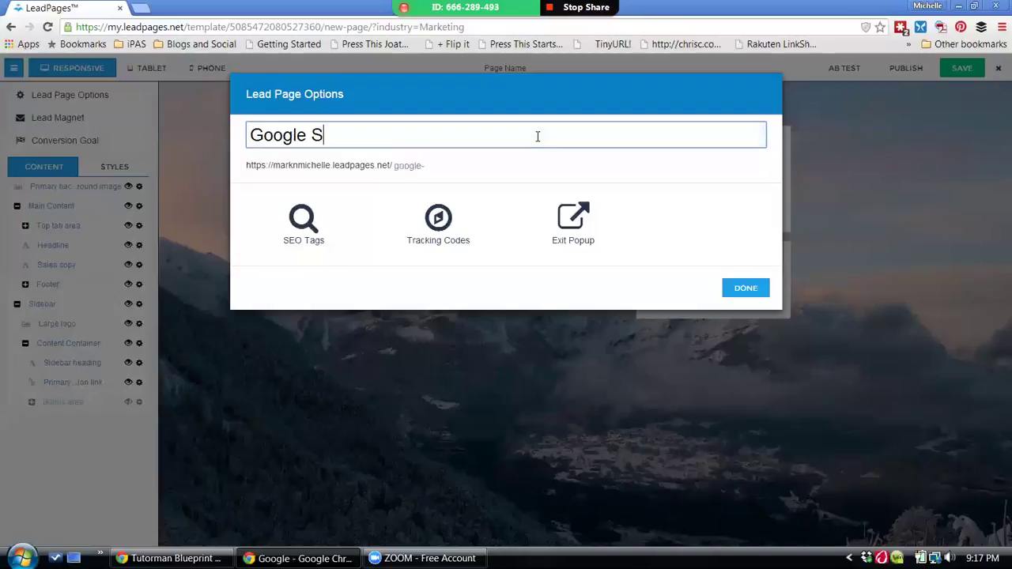
type("niper")
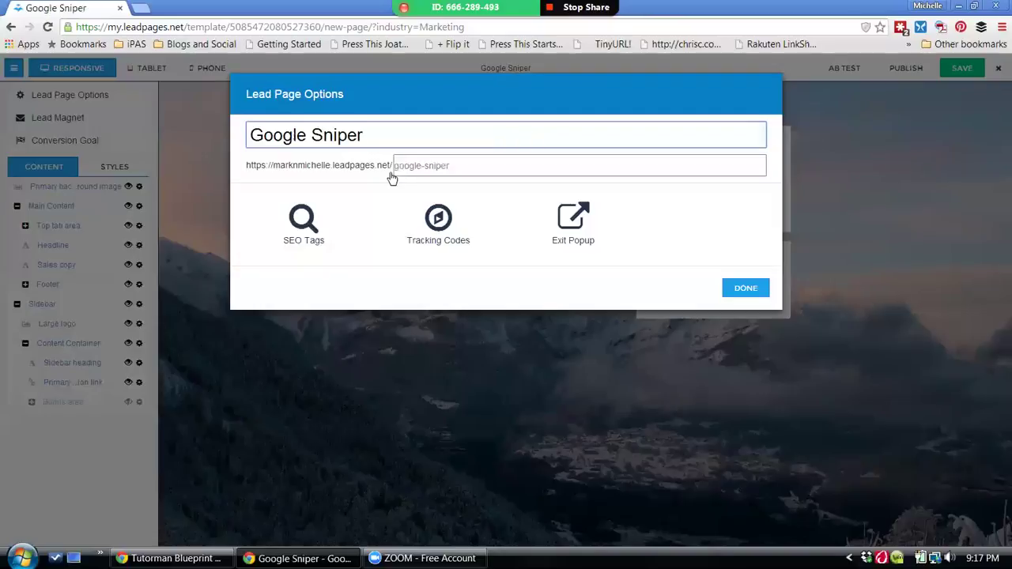
Try "gs" as the ending of the page's URL and replace it with "sniper".
left_click(453, 165)
key("BackSpace")
key("BackSpace")
key("BackSpace")
key("BackSpace")
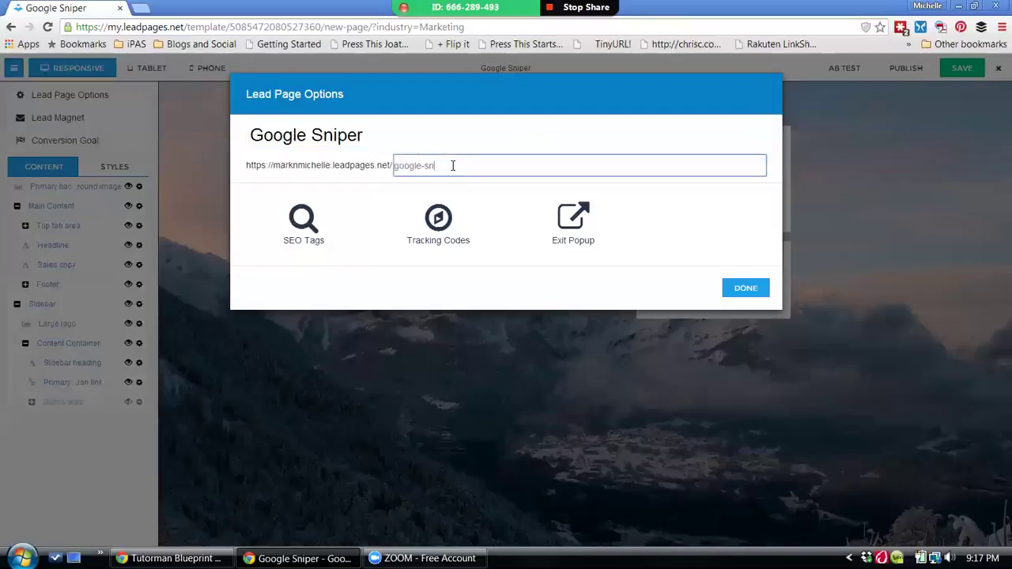
key("BackSpace")
key("BackSpace")
key("BackSpace")
key("BackSpace")
key("BackSpace")
key("BackSpace")
key("BackSpace")
key("BackSpace")
type("s")
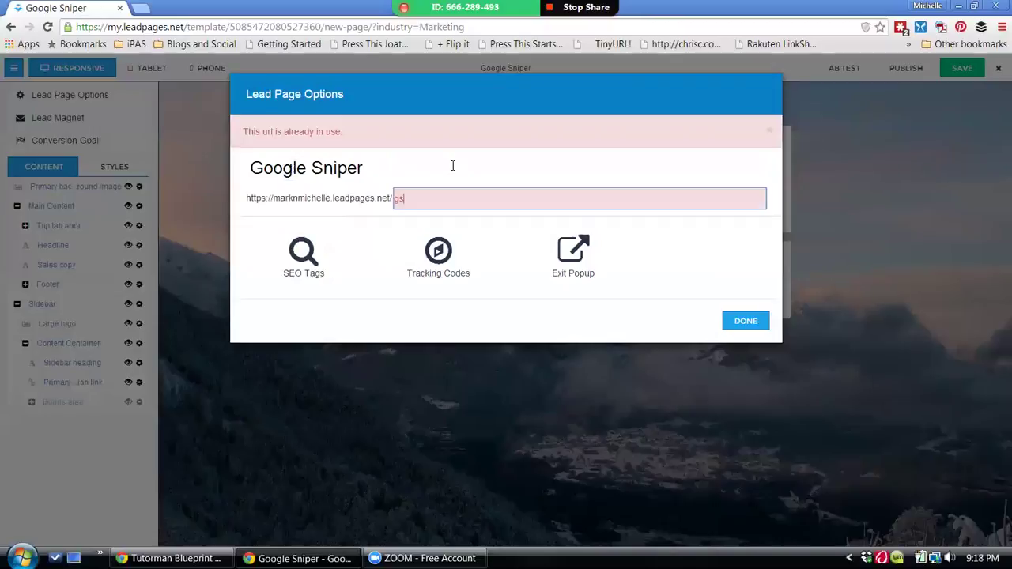
key("BackSpace")
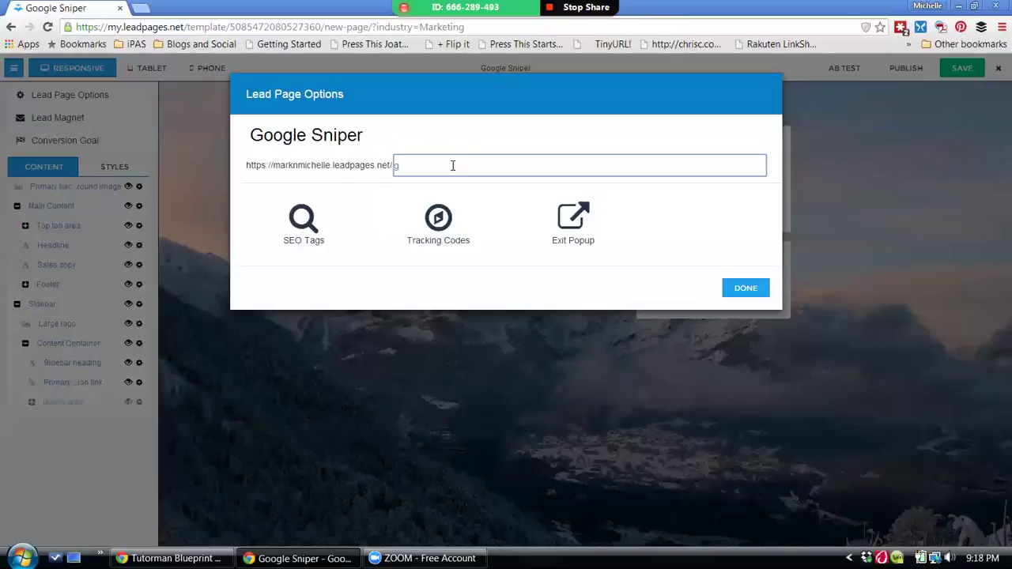
key("BackSpace")
type("sniper")
Set the page title in the SEO tags to "Google Sniper" and close the page options.
left_click(310, 223)
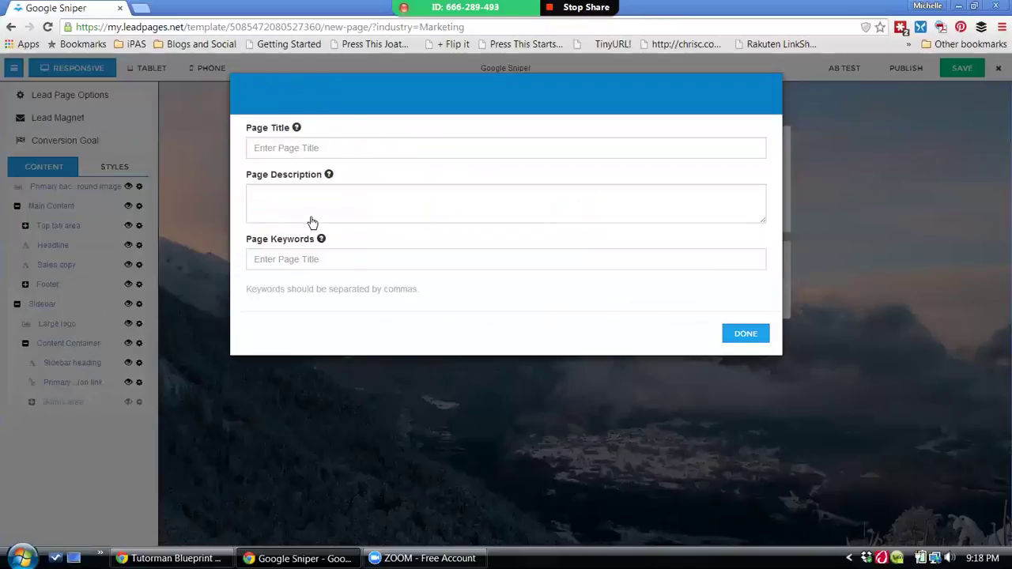
left_click(339, 155)
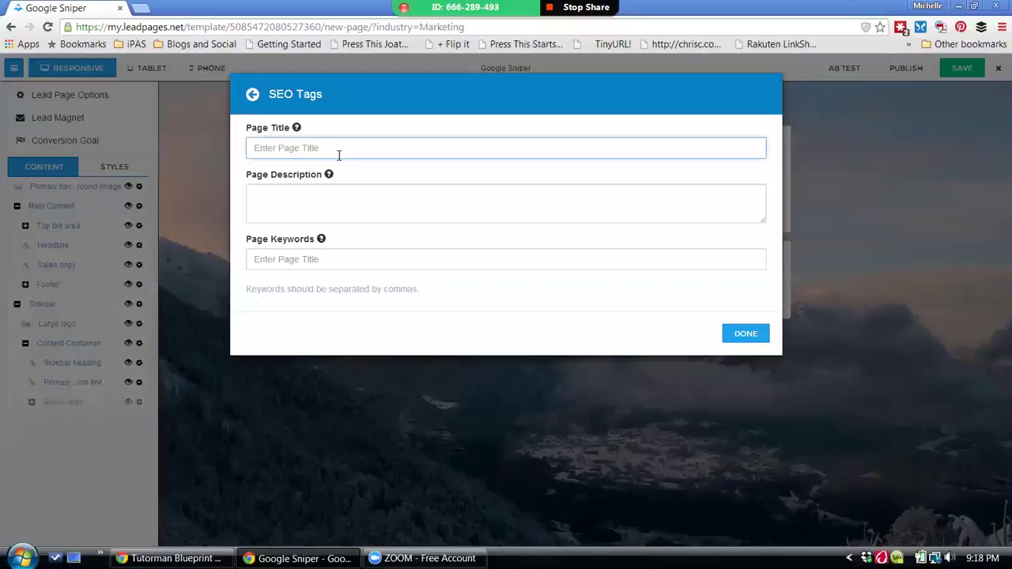
type("Google Sniper")
left_click(735, 333)
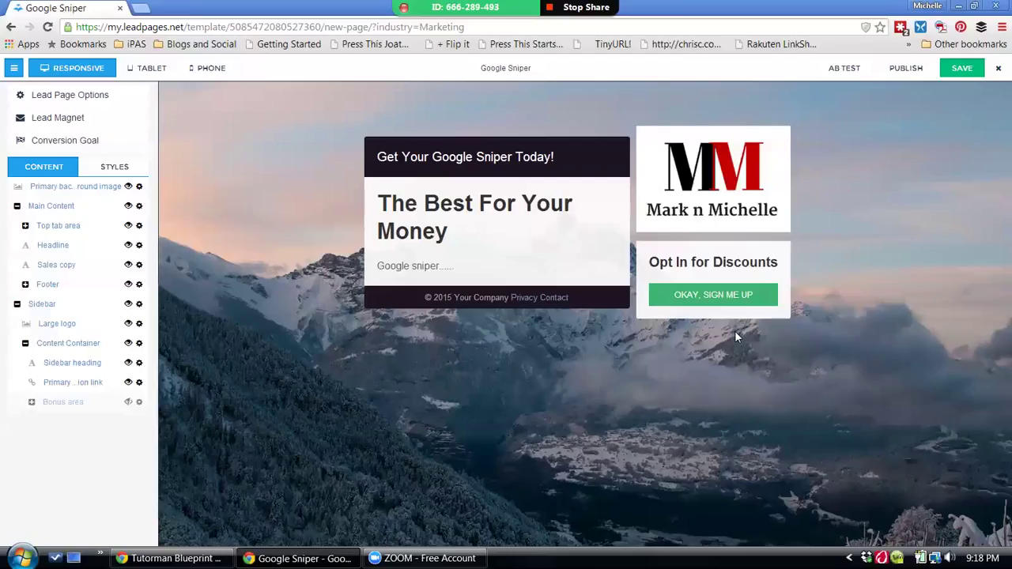
Review the lead page's name and URL in its options, and save the page.
left_click(514, 75)
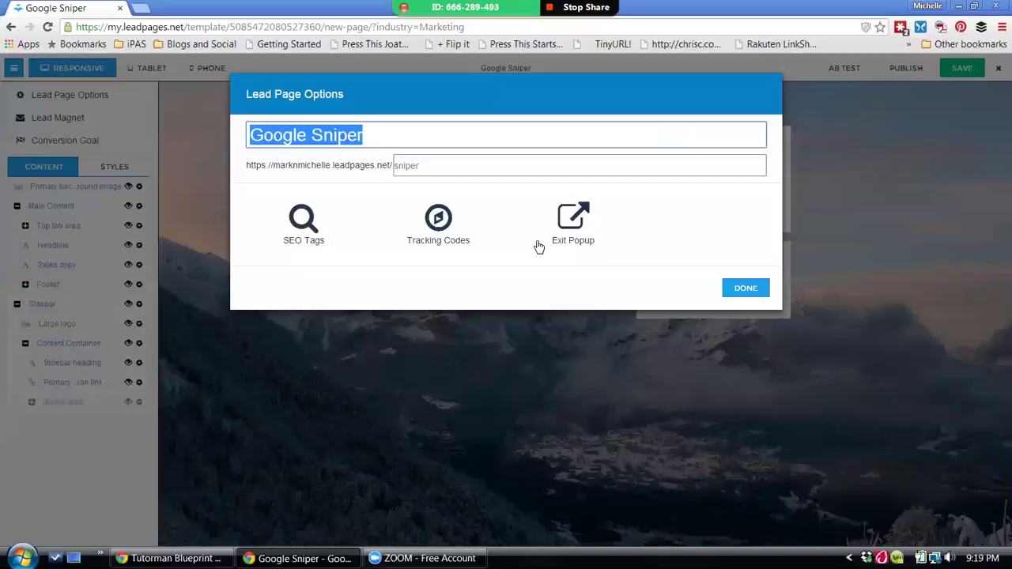
left_click(736, 300)
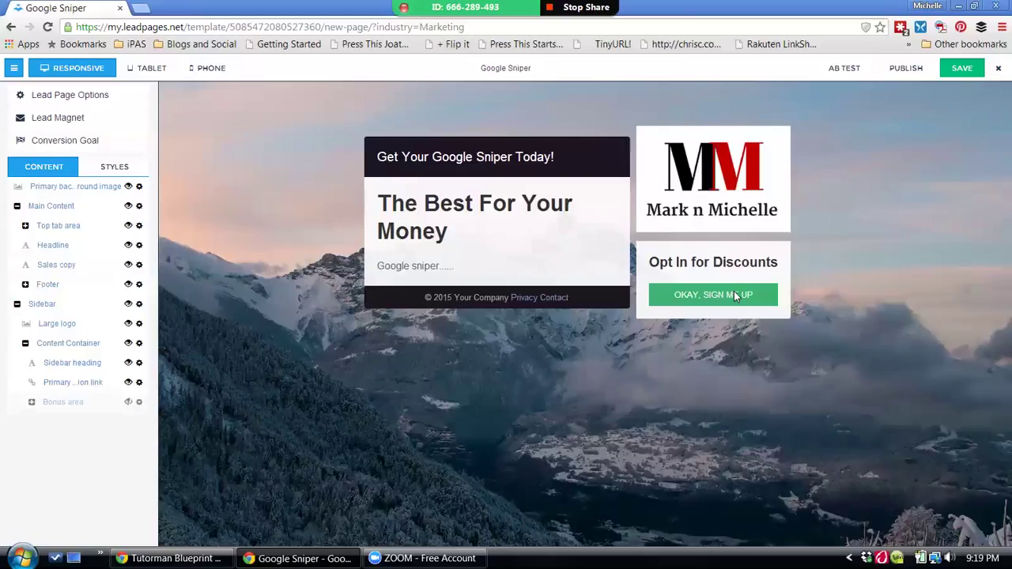
left_click(962, 69)
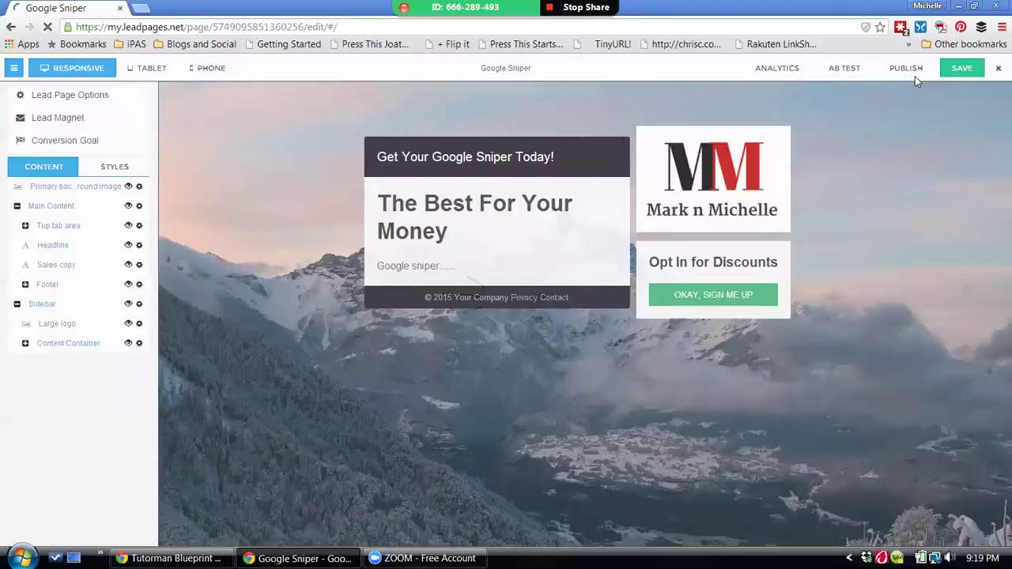
View the page's publishing options with its LeadPages URL, and exit the page editor.
left_click(905, 69)
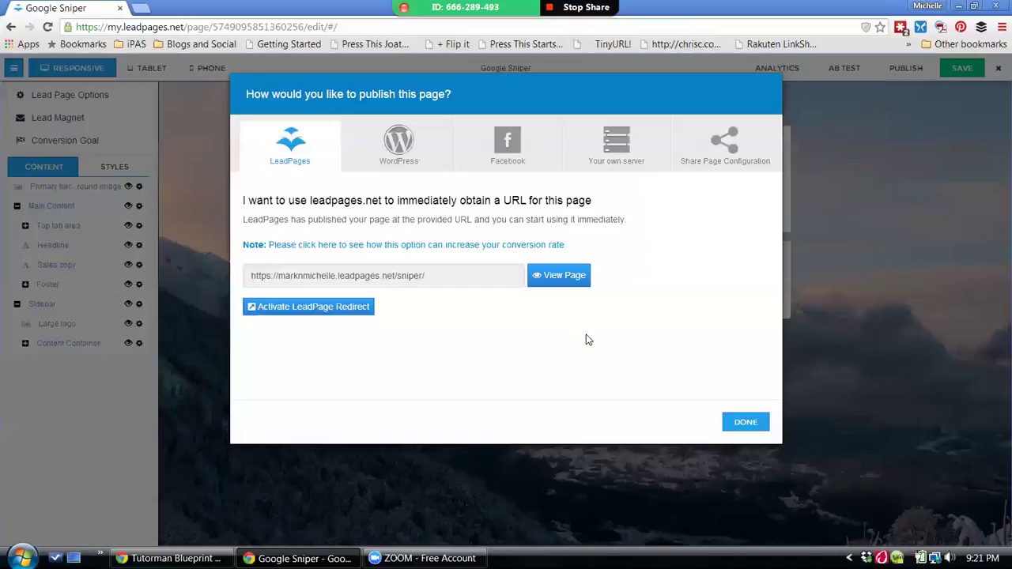
left_click(743, 424)
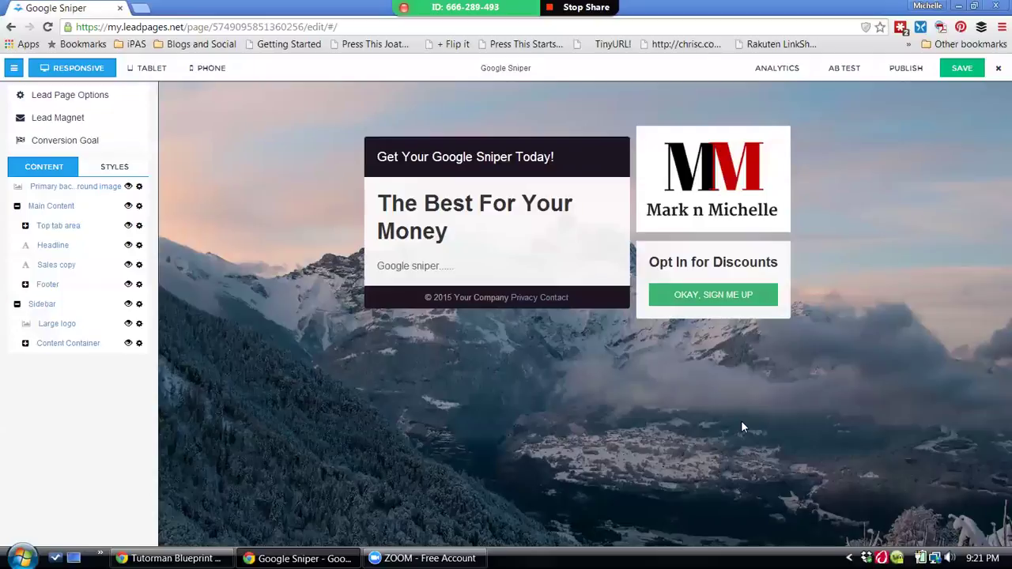
left_click(997, 70)
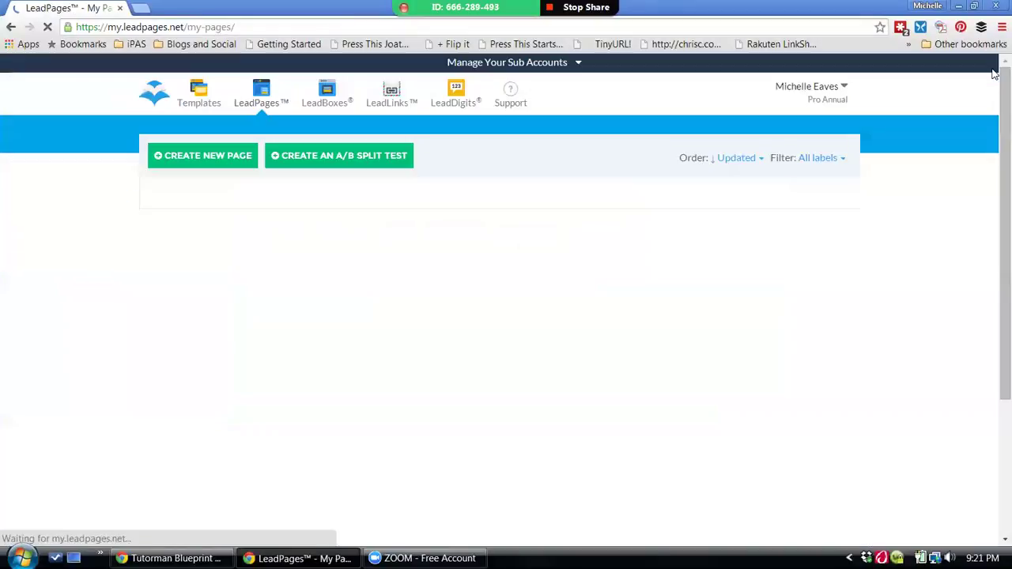
Log out of the LeadPages account.
left_click(842, 89)
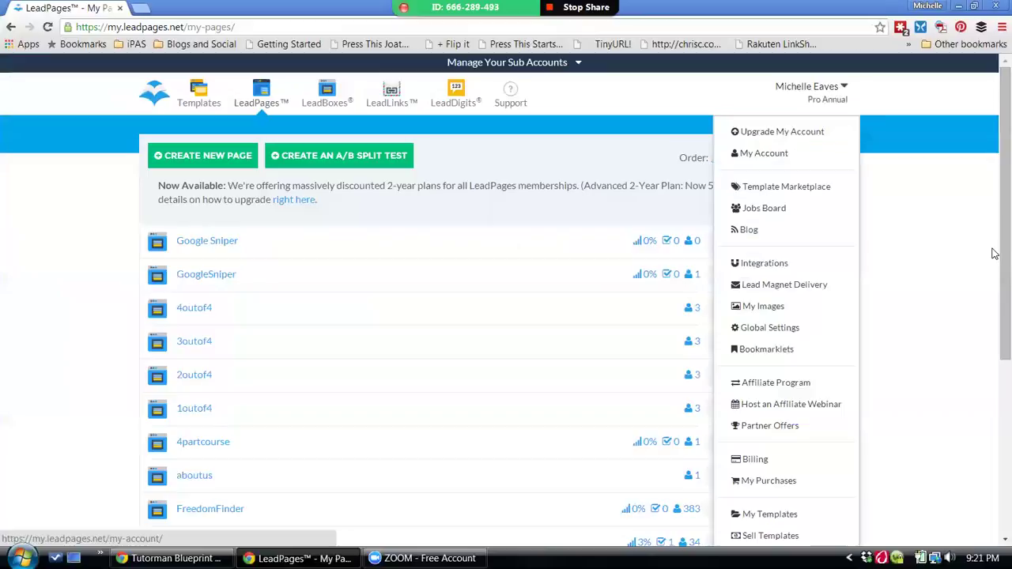
scroll(831, 390, "down", 4)
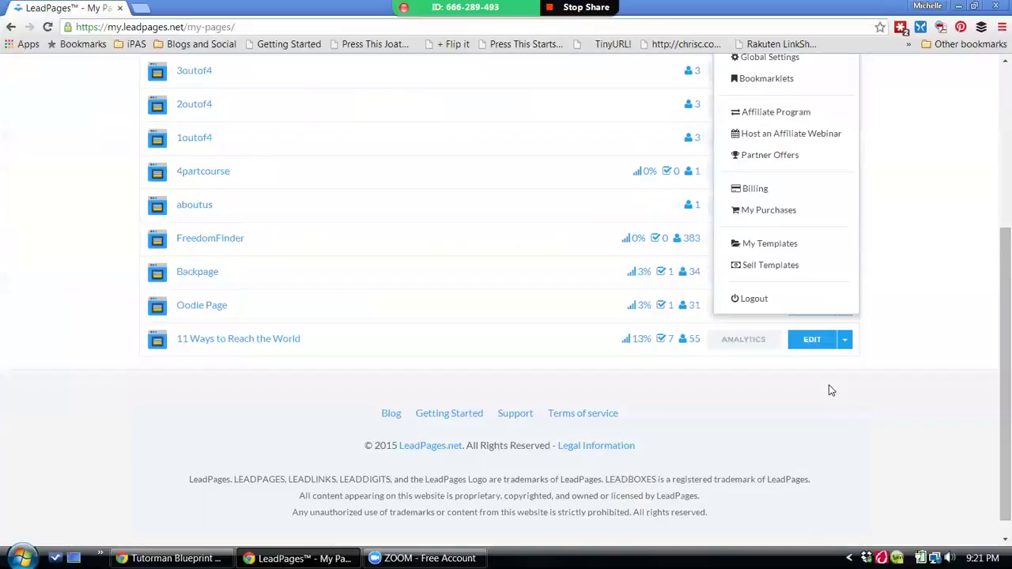
left_click(747, 300)
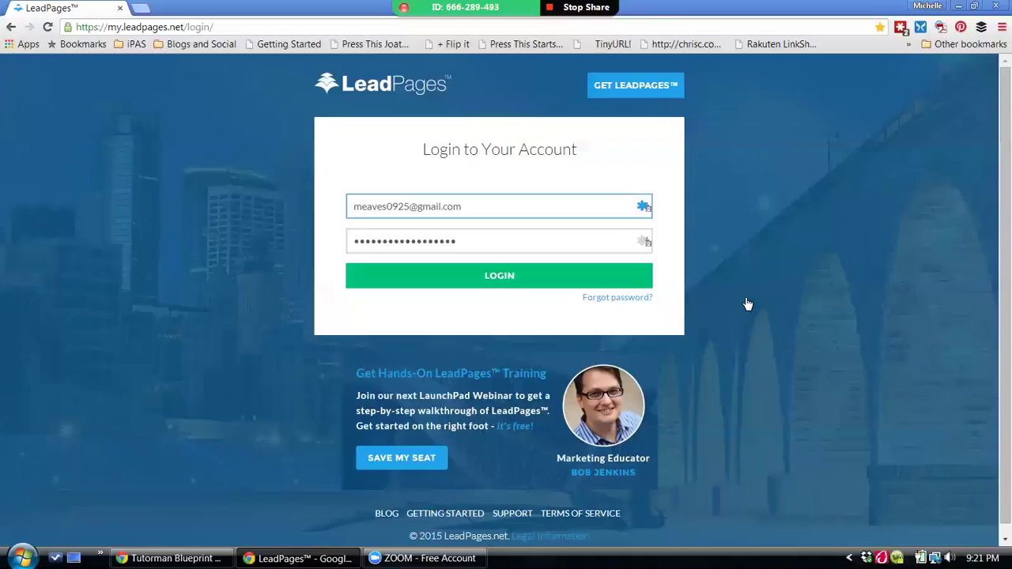
Go to the GoDaddy website and sign in to the account with the saved credentials.
left_click(488, 28)
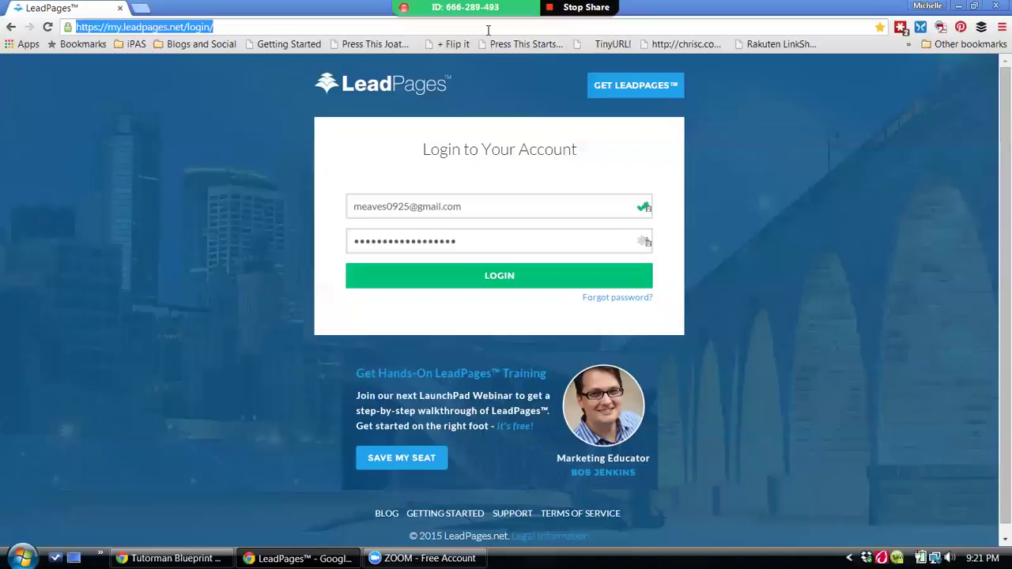
type("gl")
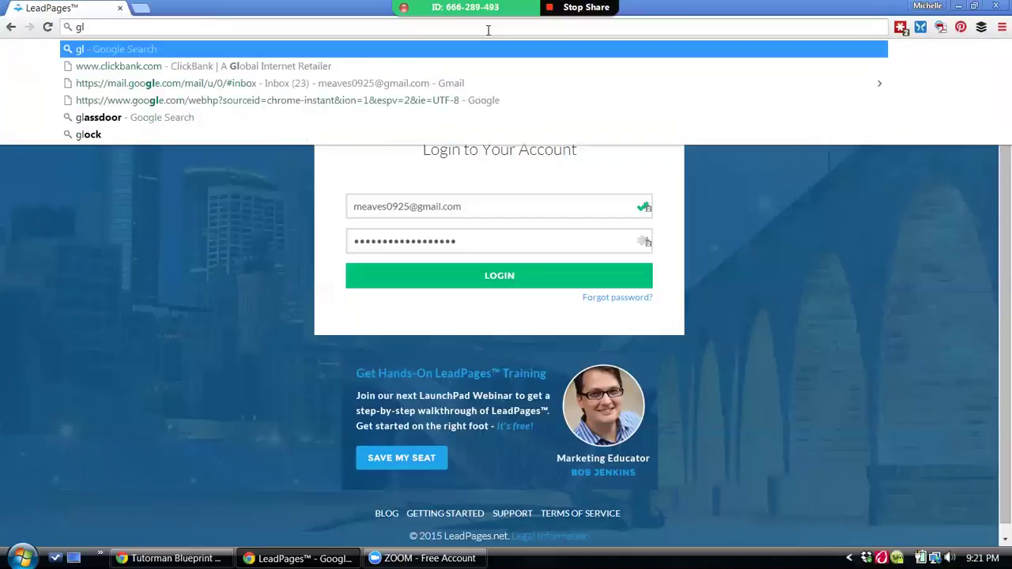
key("BackSpace")
type("o")
key("Return")
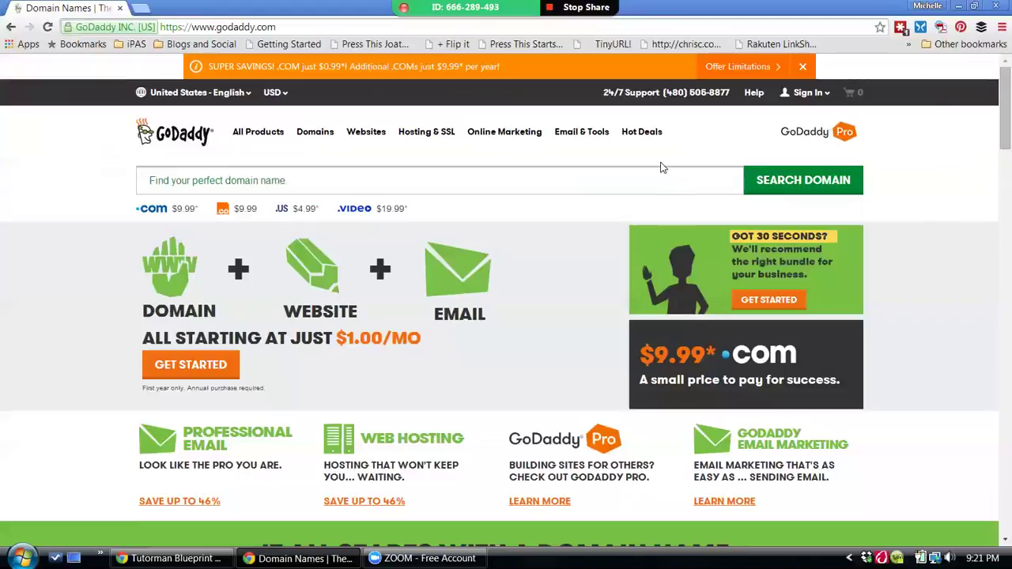
left_click(820, 96)
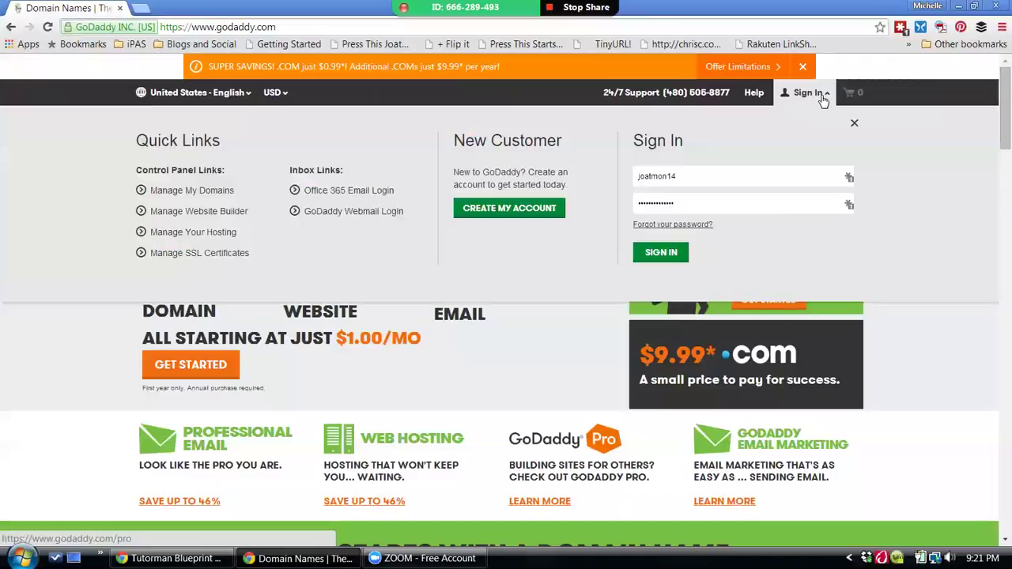
left_click(680, 257)
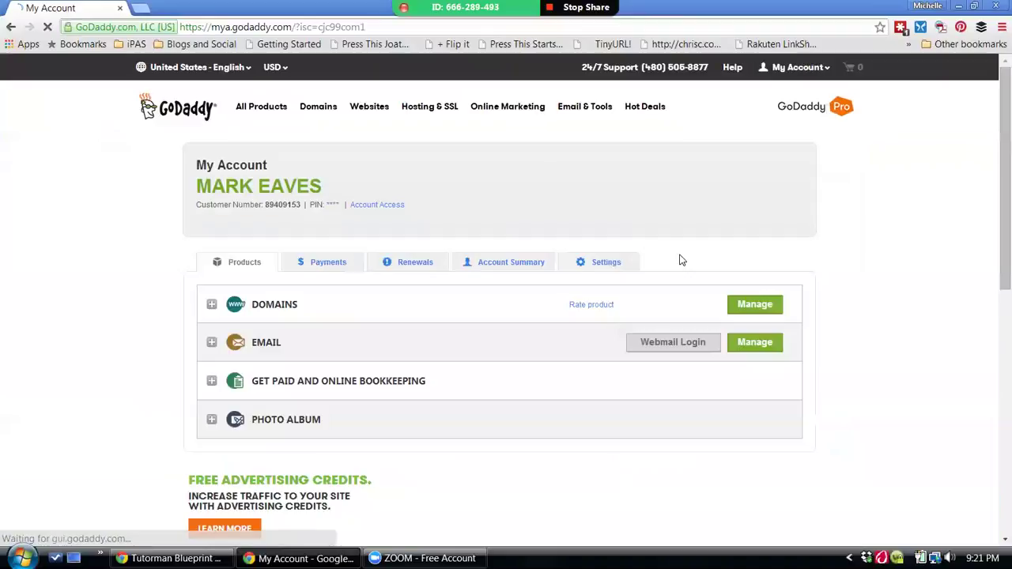
Open the details of the domain newbeginningpart2.com and bring up its domain forwarding and masking settings.
left_click(735, 302)
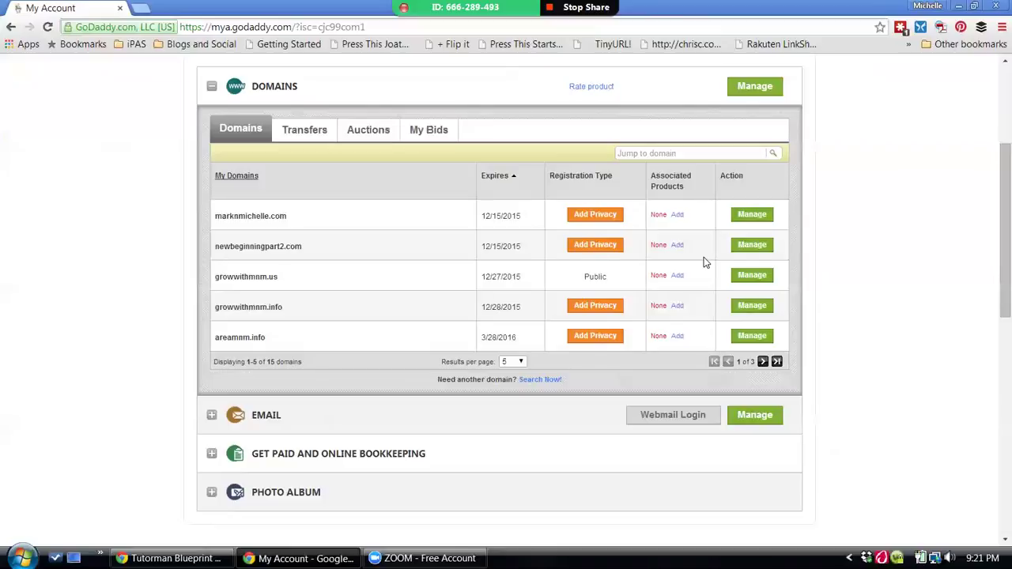
left_click(746, 251)
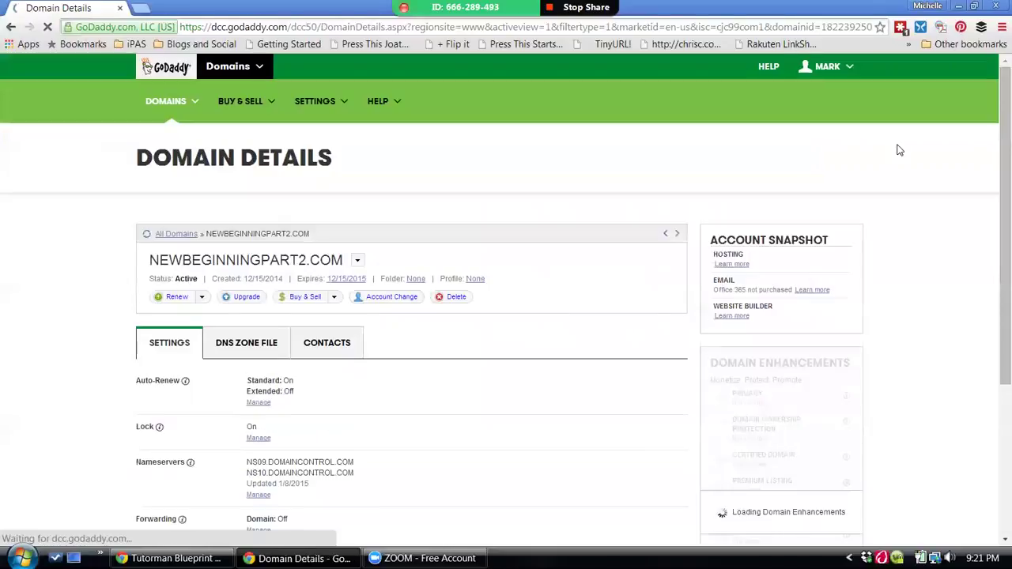
scroll(988, 221, "down", 1)
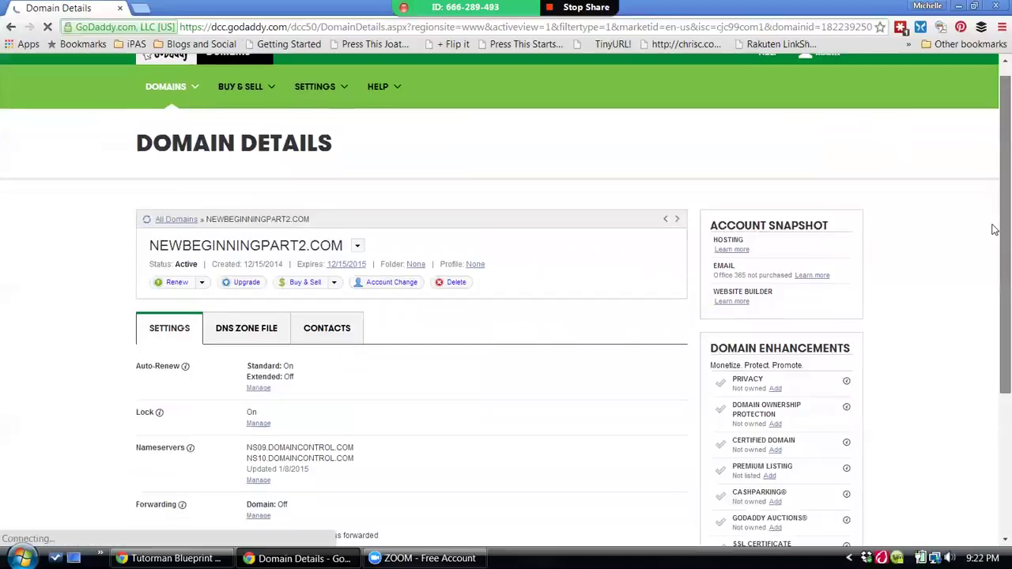
scroll(661, 368, "down", 2)
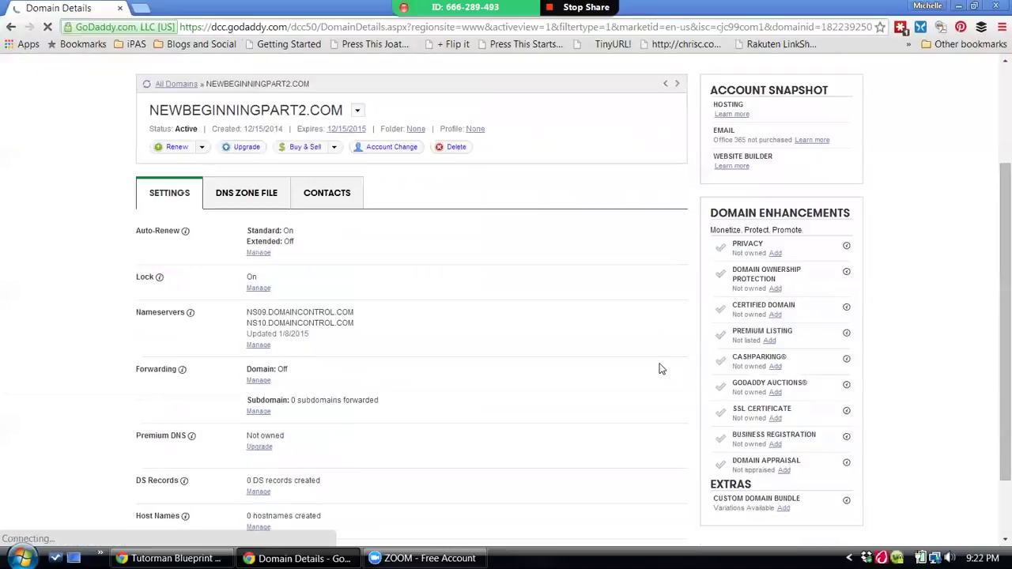
left_click(257, 381)
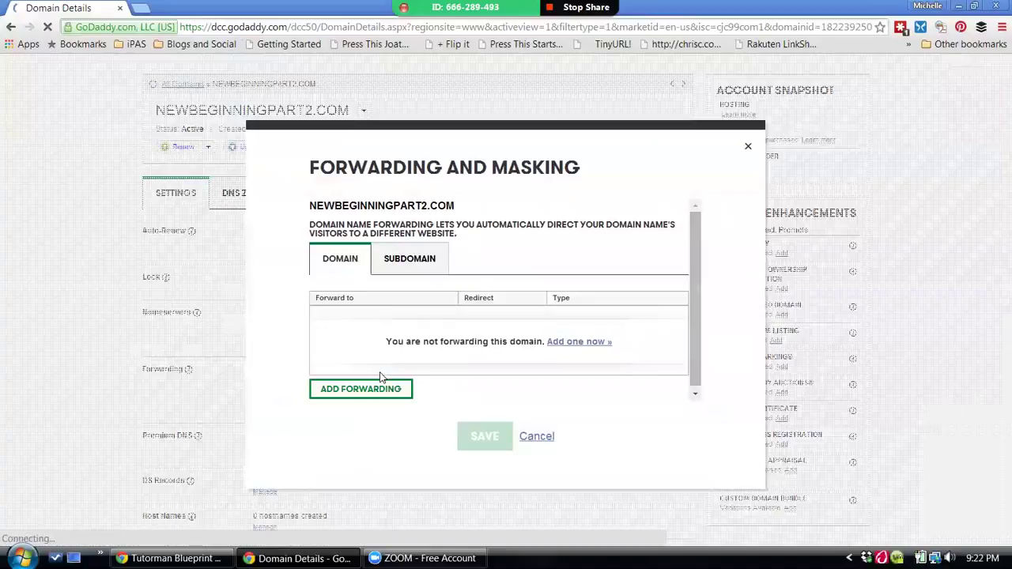
left_click(368, 389)
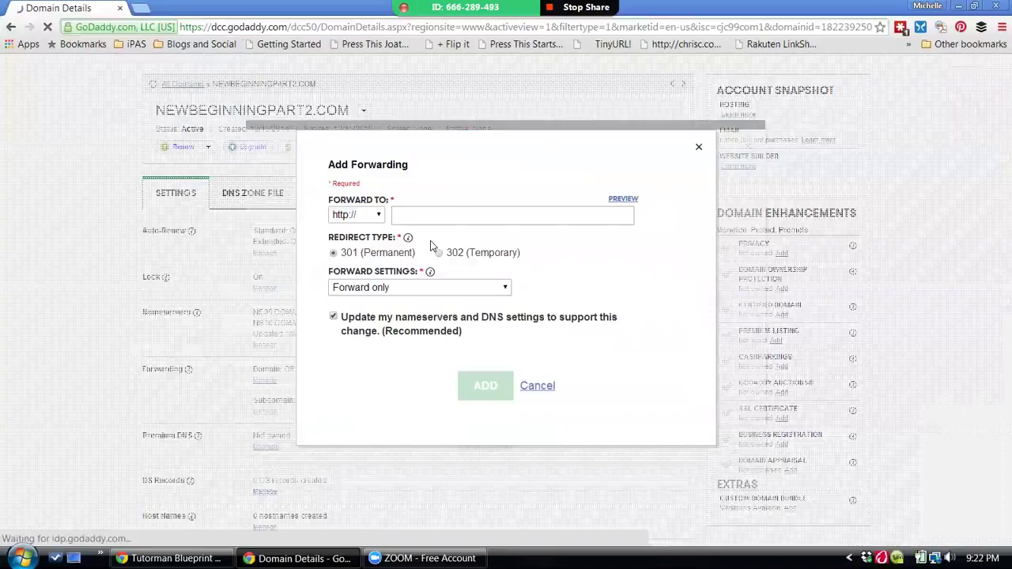
left_click(441, 213)
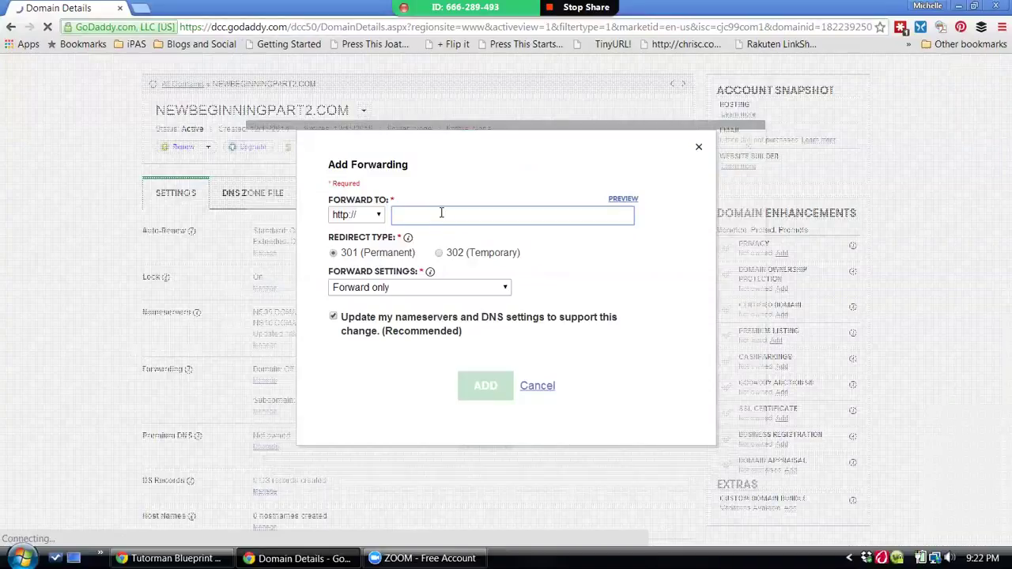
type("marknmichelle.lead")
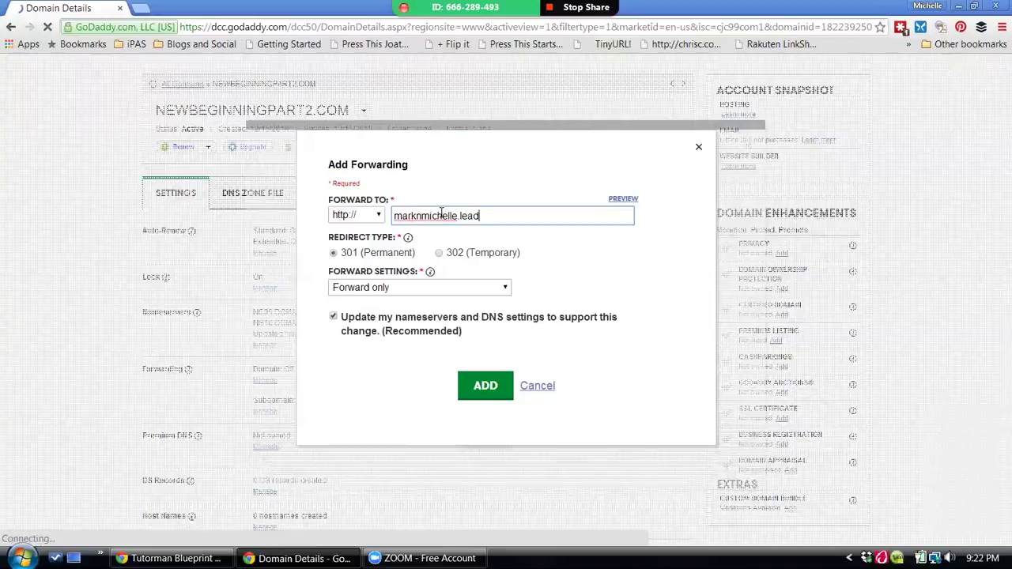
type("pages.net/snpi")
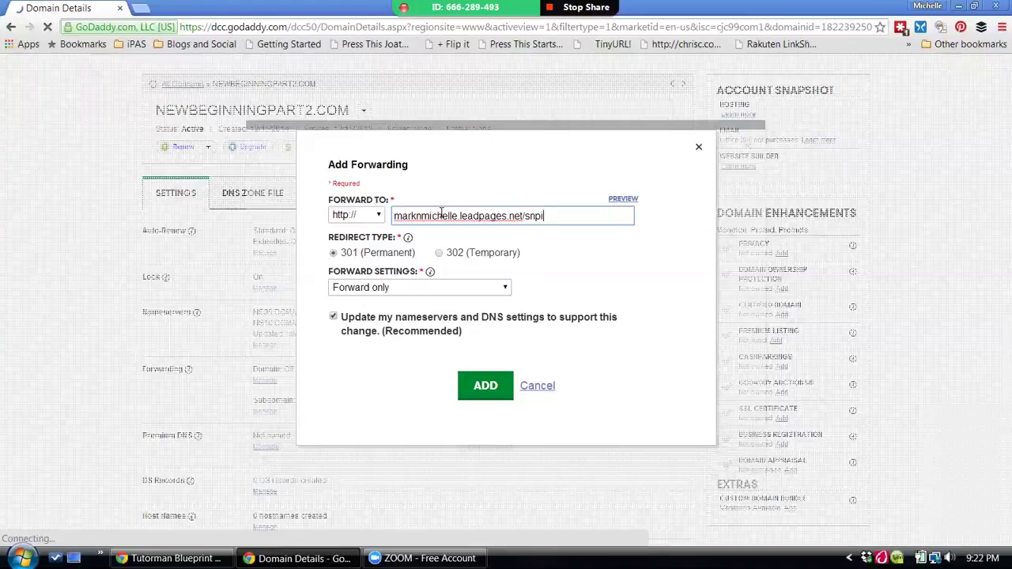
key("BackSpace")
key("BackSpace")
type("iper")
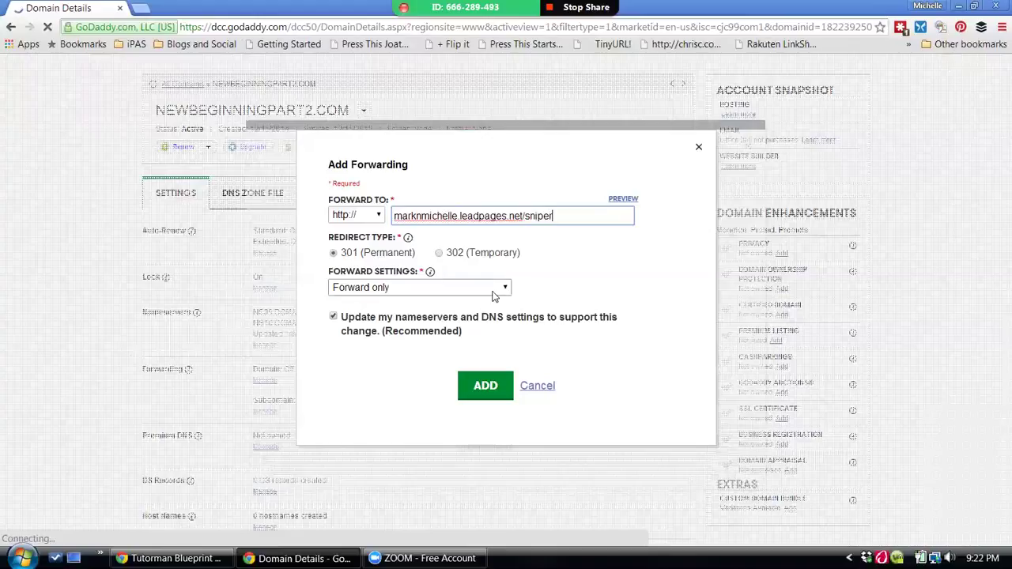
left_click(492, 290)
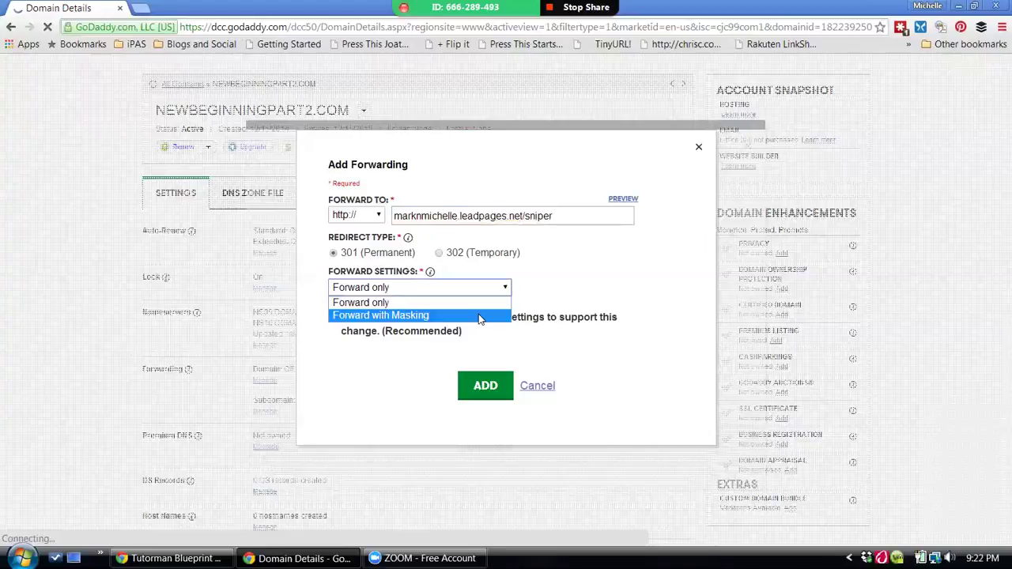
left_click(480, 316)
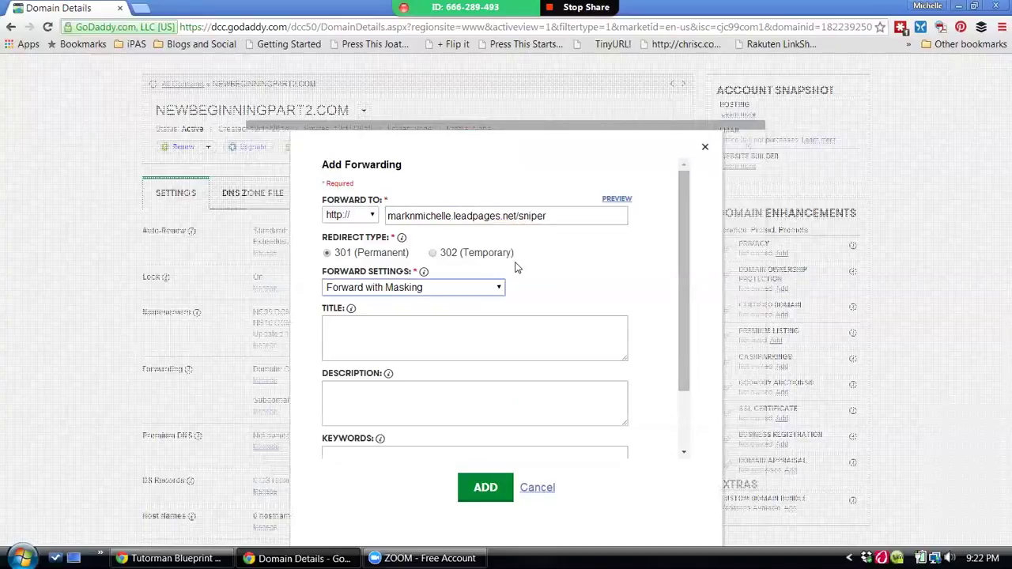
left_click(538, 488)
left_click(747, 147)
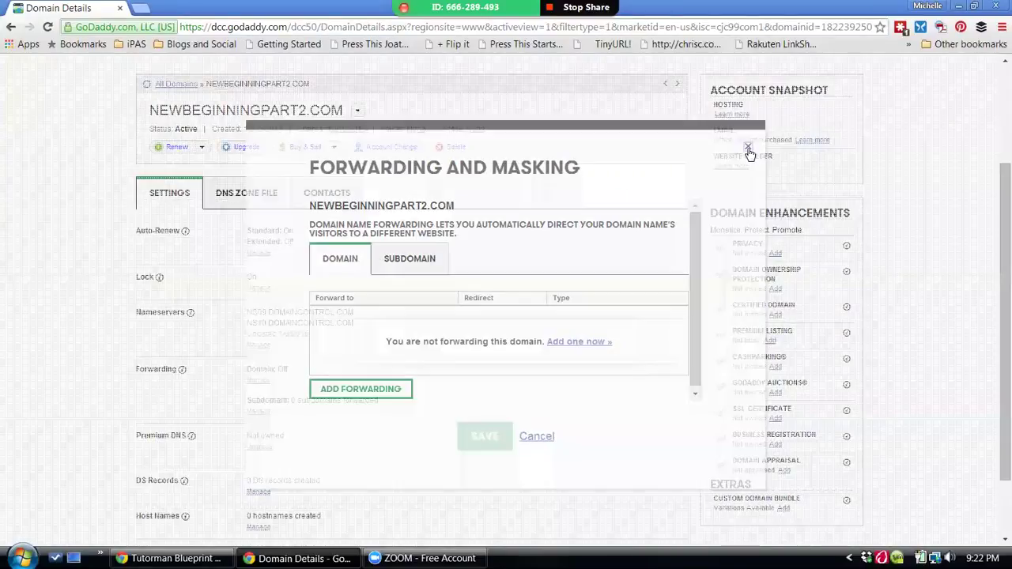
Sign out of the GoDaddy account.
scroll(995, 144, "up", 2)
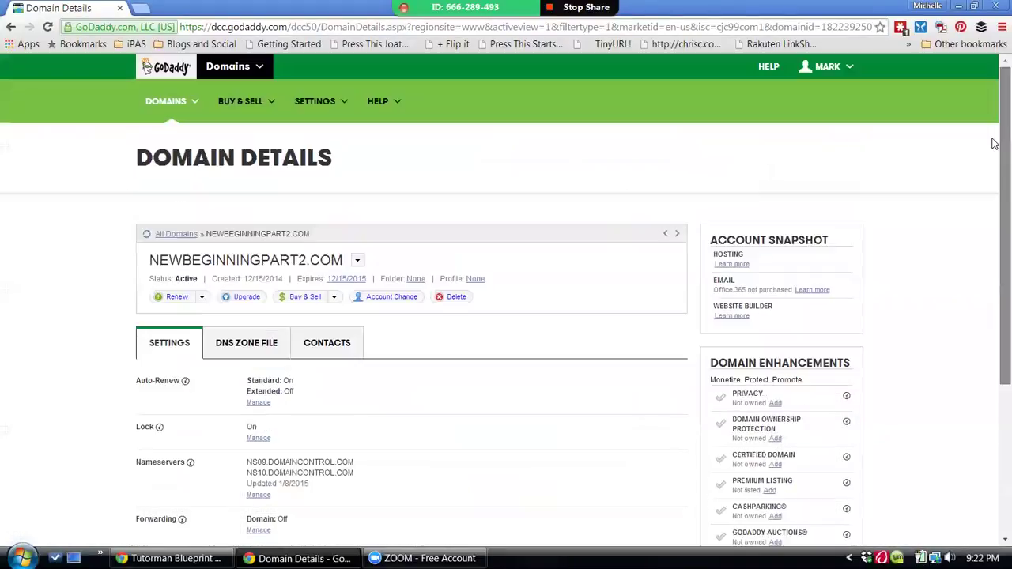
left_click(830, 63)
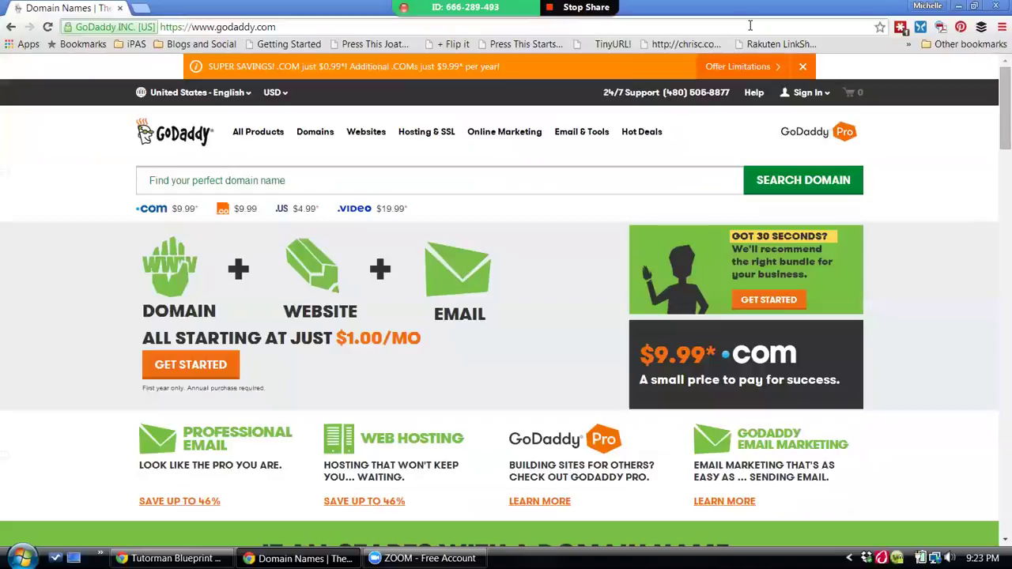
Open the published opt-in page in the browser at the account's leadpages.net/sniper address.
left_click(750, 26)
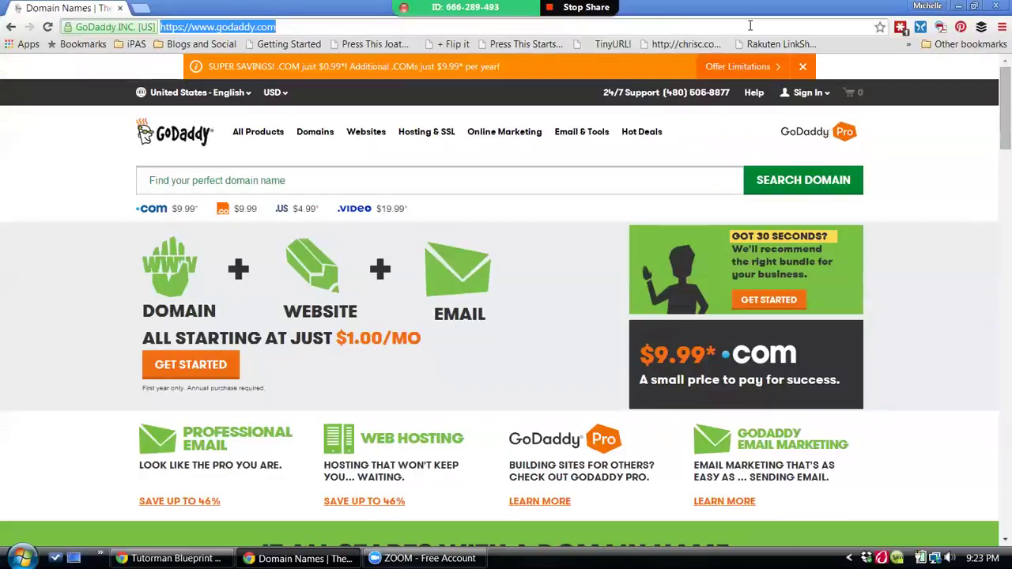
type("marknmichelle.leadpages.net/1outof4")
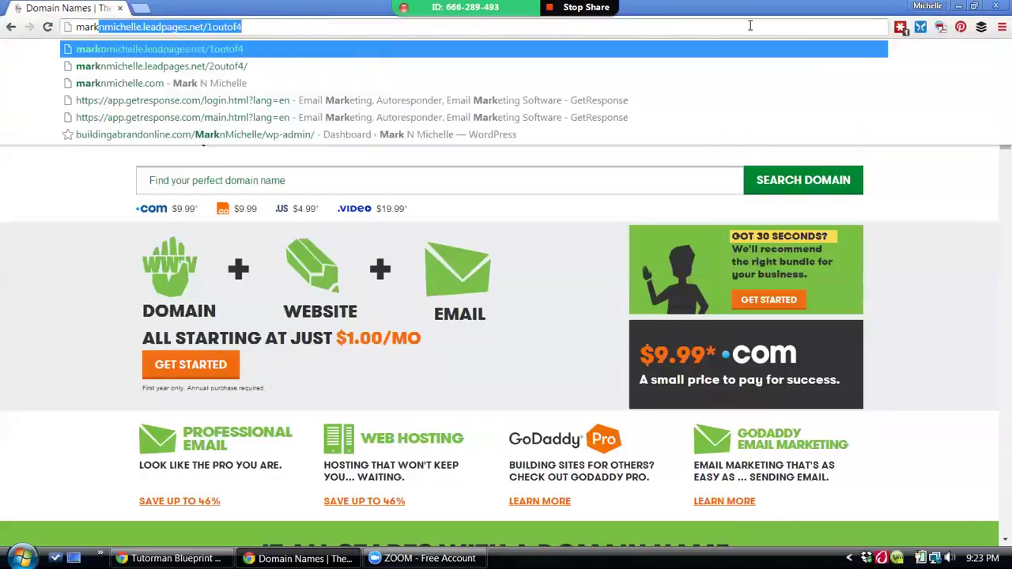
key("Right")
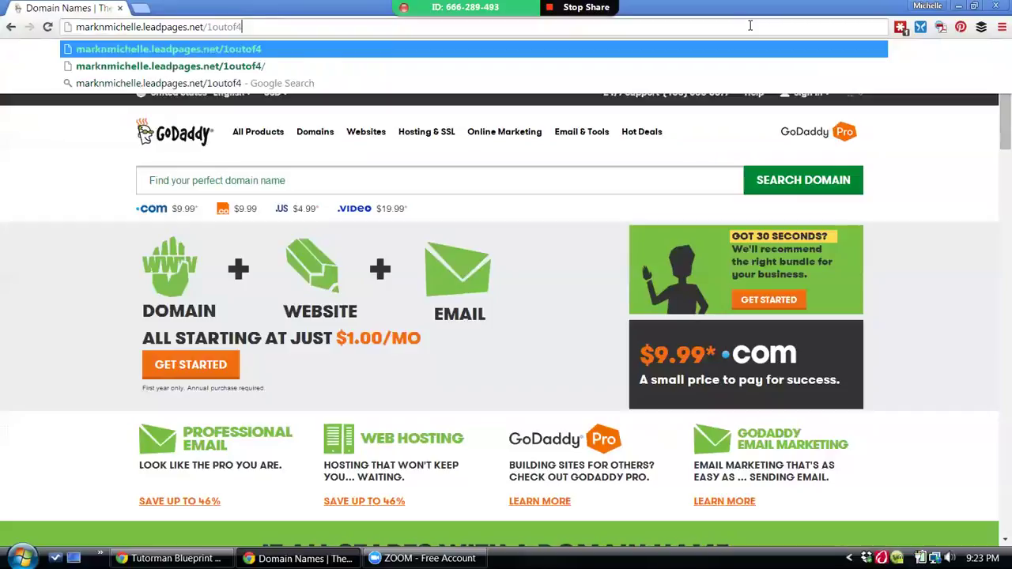
key("BackSpace")
key("BackSpace")
key("BackSpace")
key("BackSpace")
key("BackSpace")
key("BackSpace")
key("BackSpace")
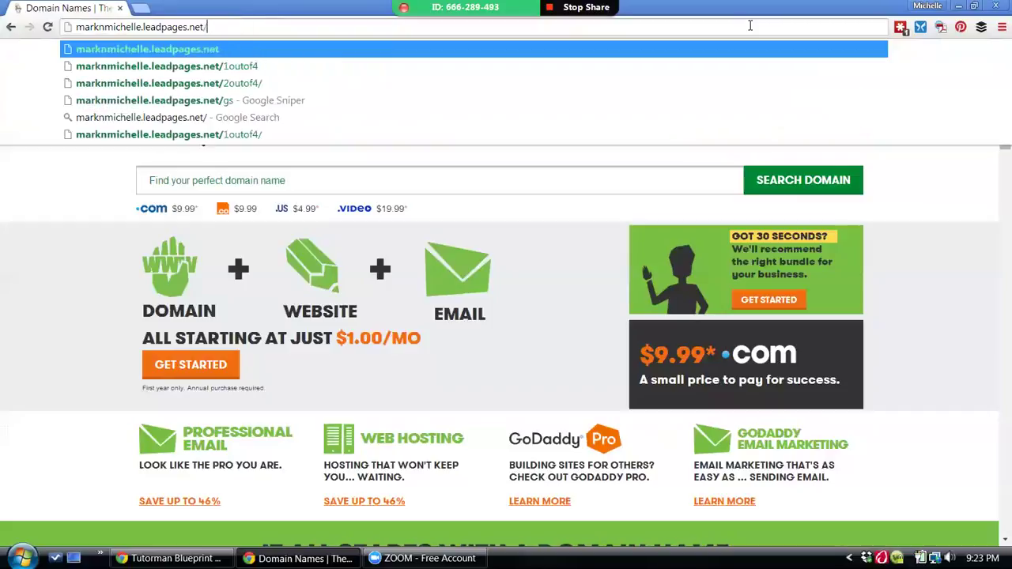
type("sniper")
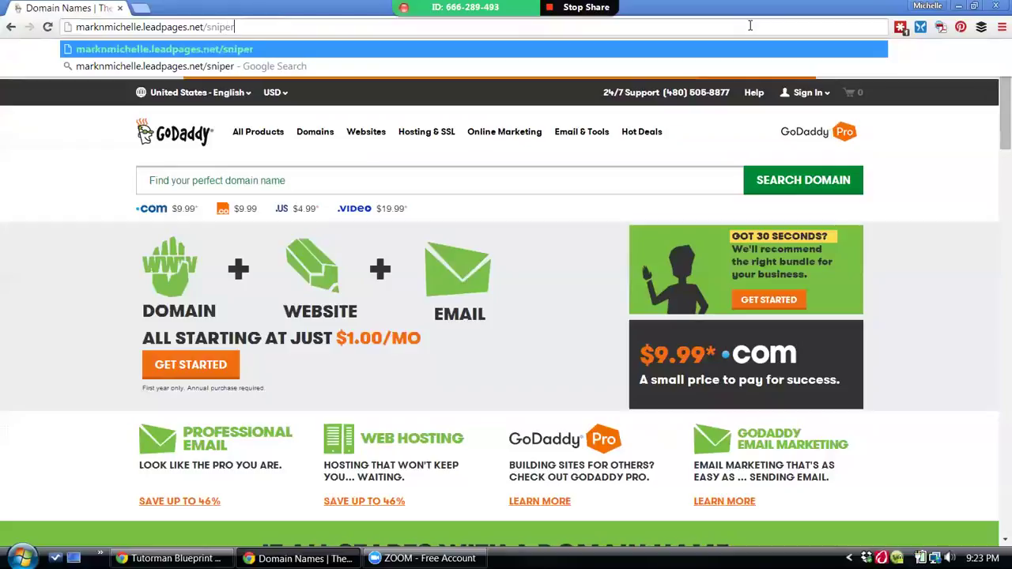
key("Return")
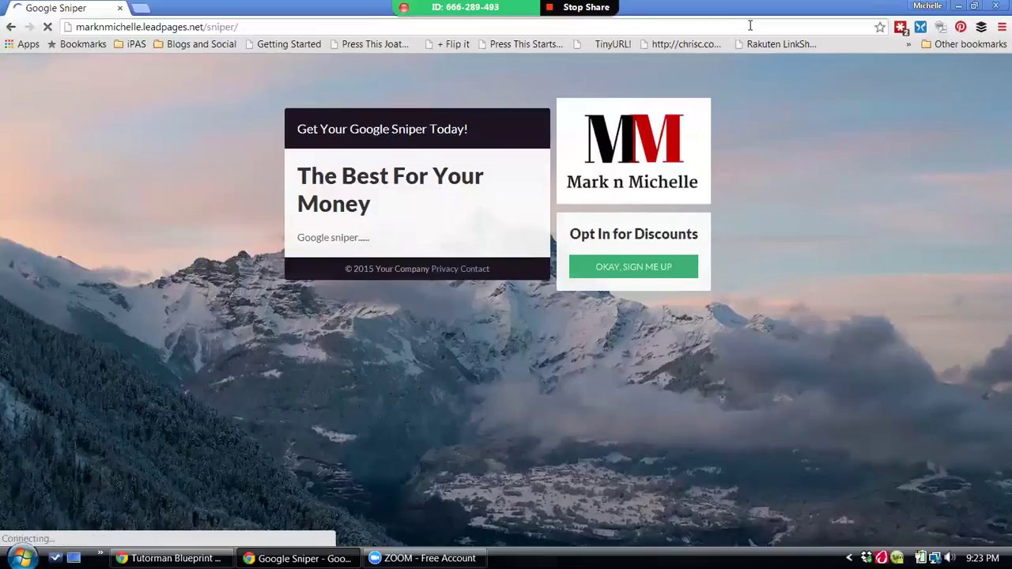
Go to getresponse.com, enter the account's dashboard and dismiss the getting-started video overlay.
left_click(751, 25)
type("getresponse.com")
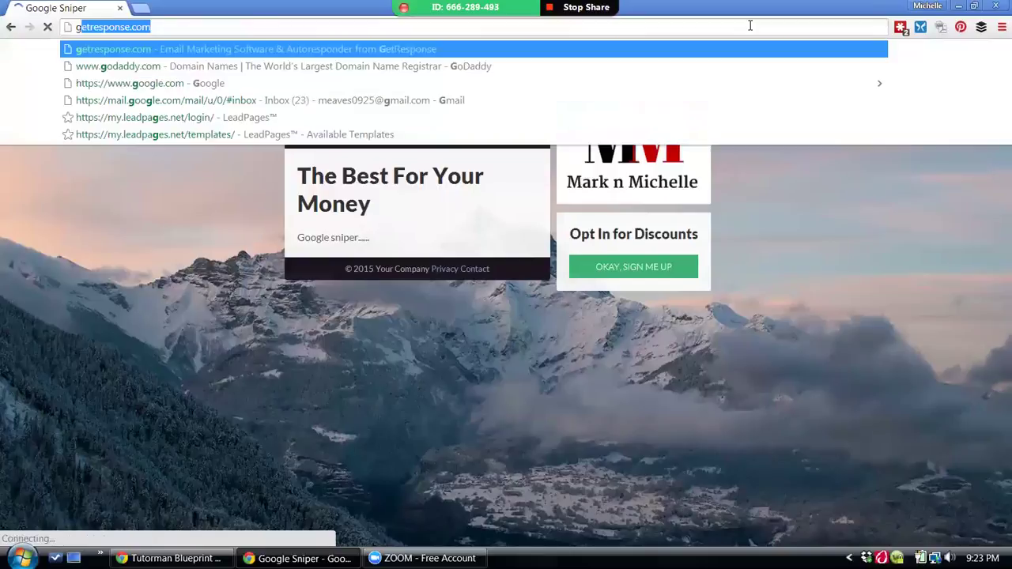
key("Return")
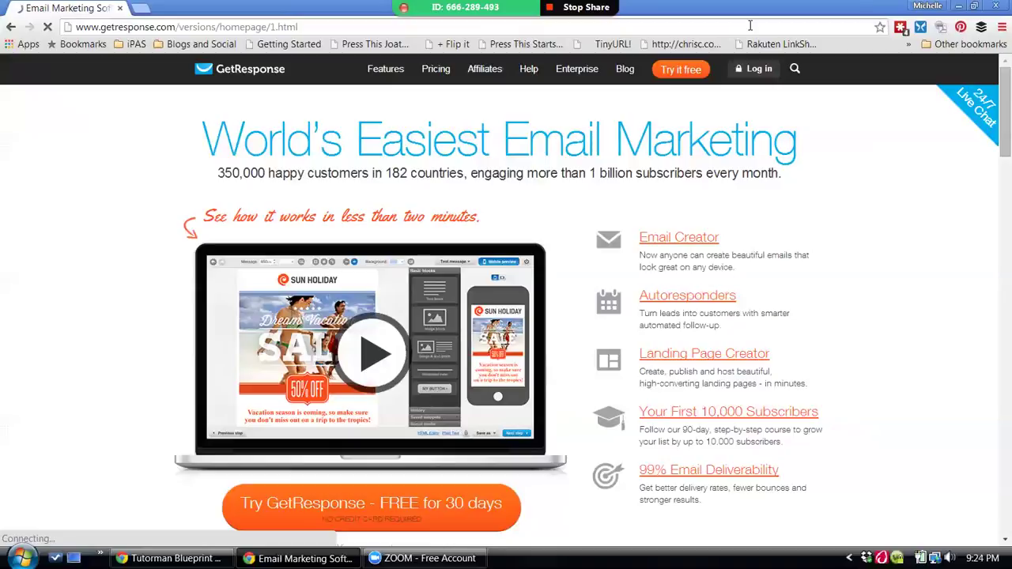
left_click(755, 70)
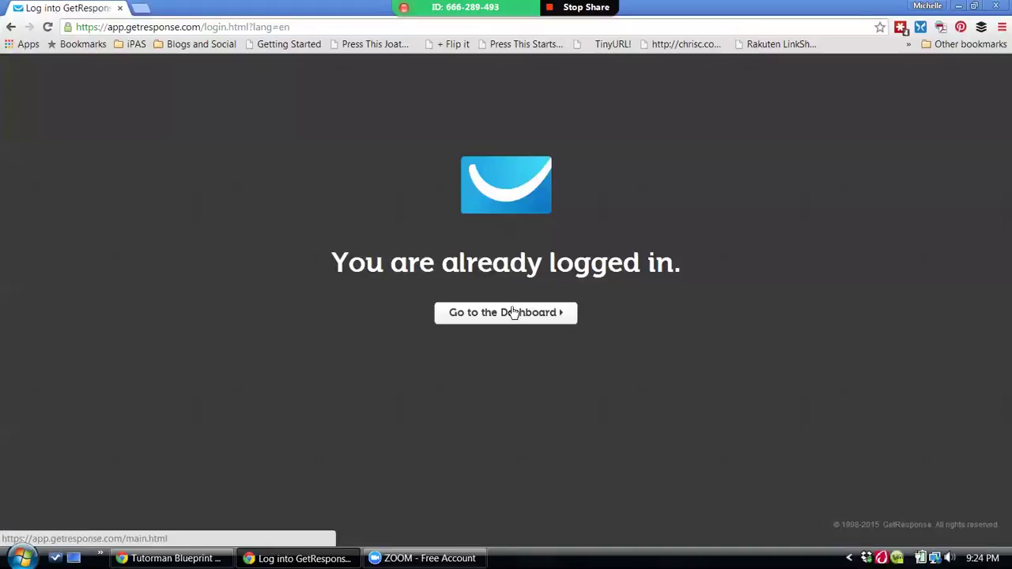
left_click(512, 313)
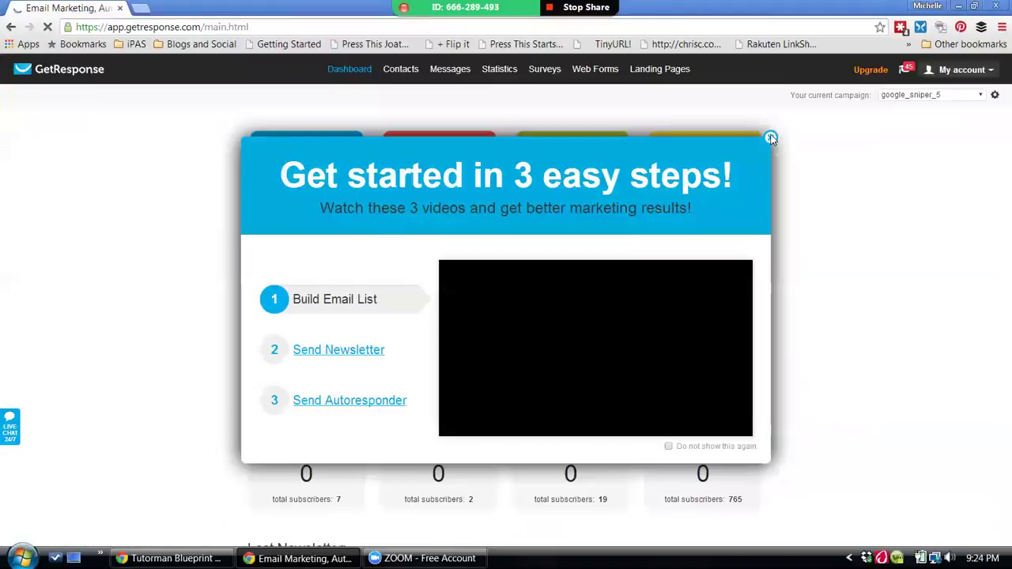
left_click(771, 138)
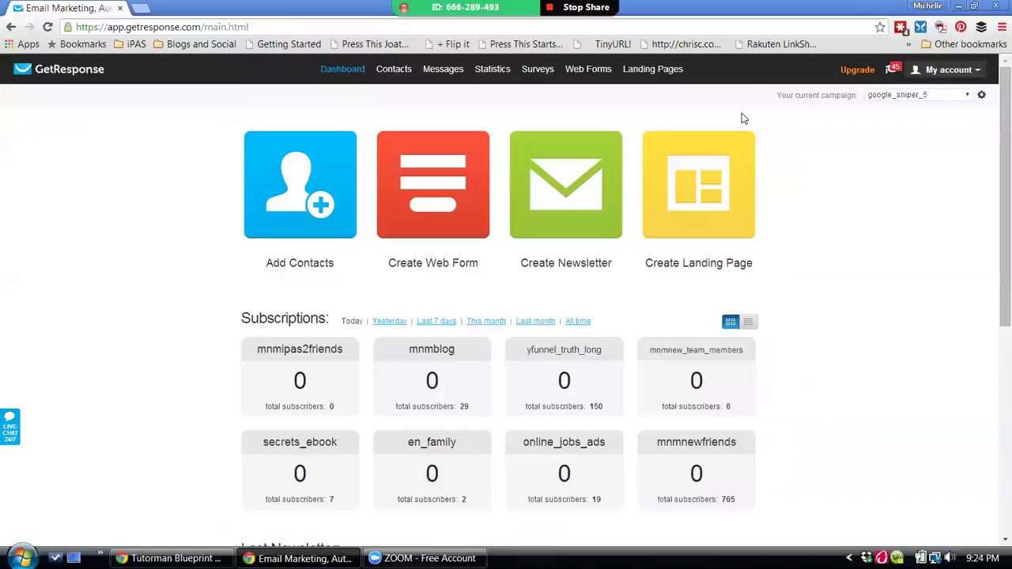
Check the campaign list, open autoresponder management for google_sniper_5, and look over its time-based and action-based autoresponders.
left_click(967, 96)
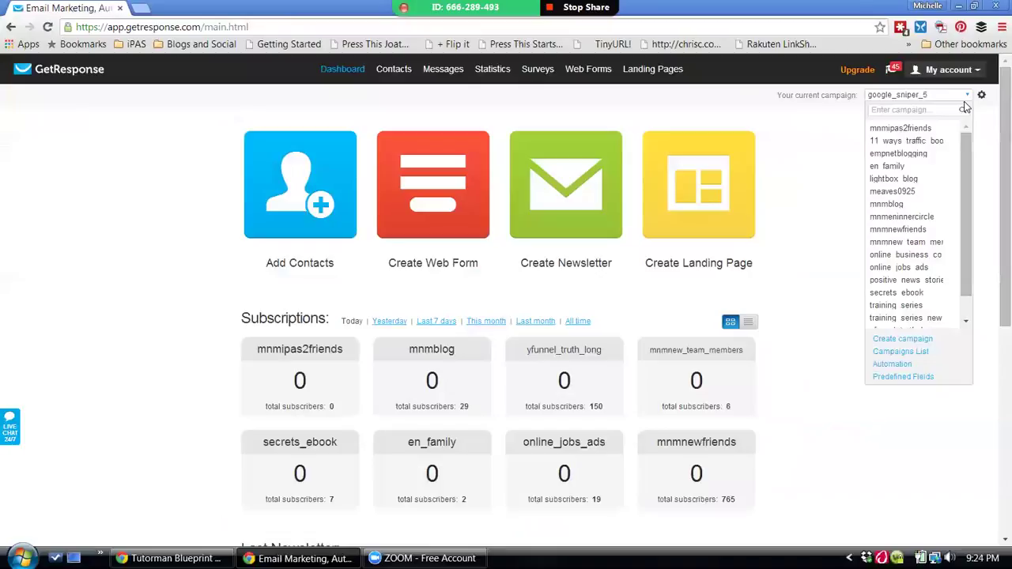
left_click(879, 108)
mouse_move(447, 71)
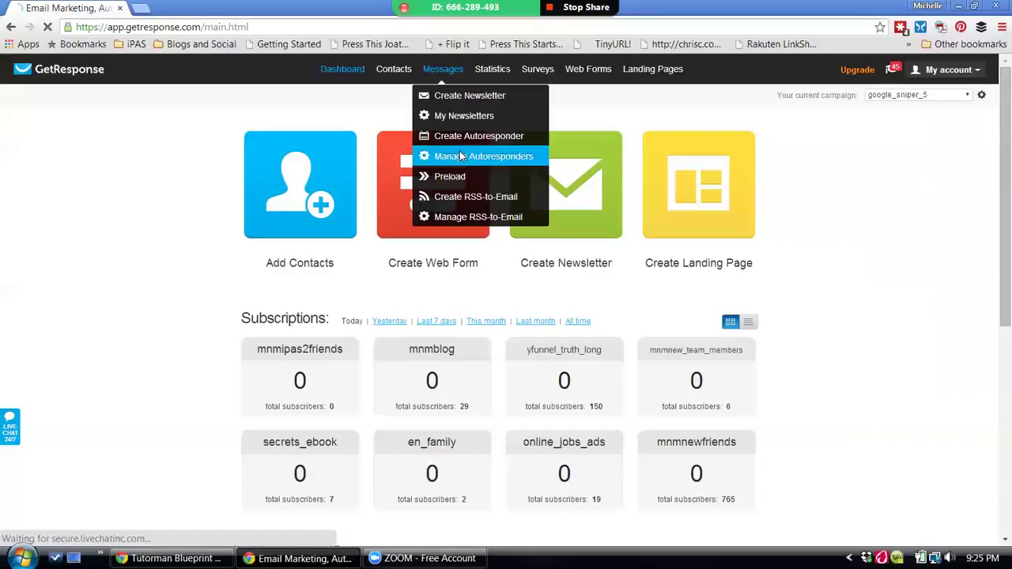
left_click(461, 156)
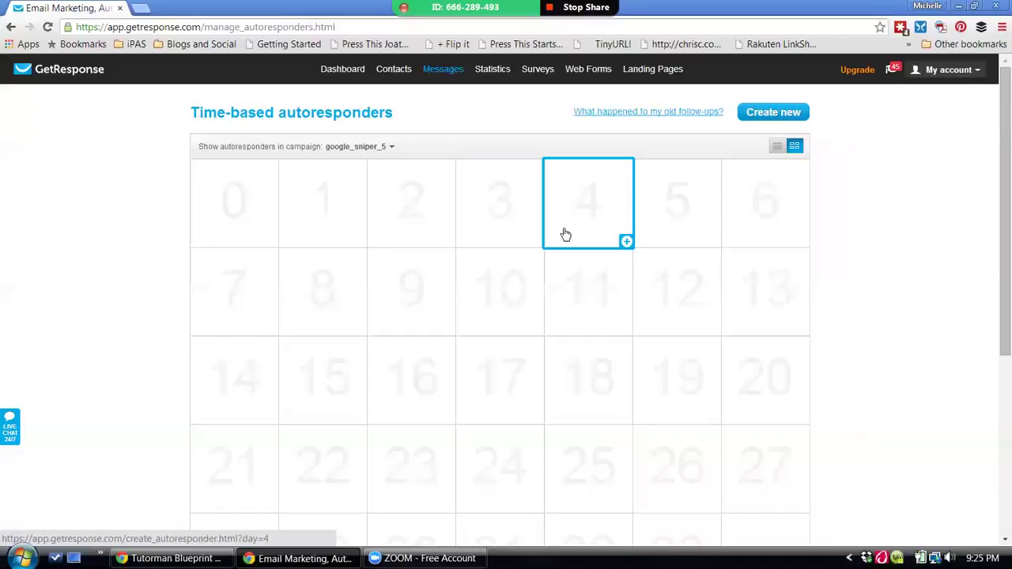
scroll(995, 366, "down", 2)
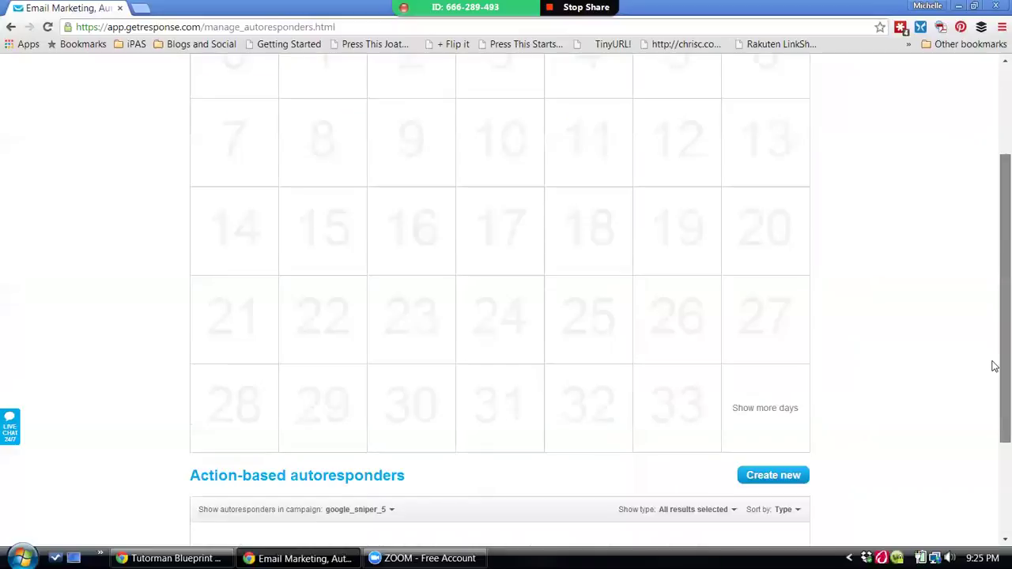
scroll(995, 366, "down", 1)
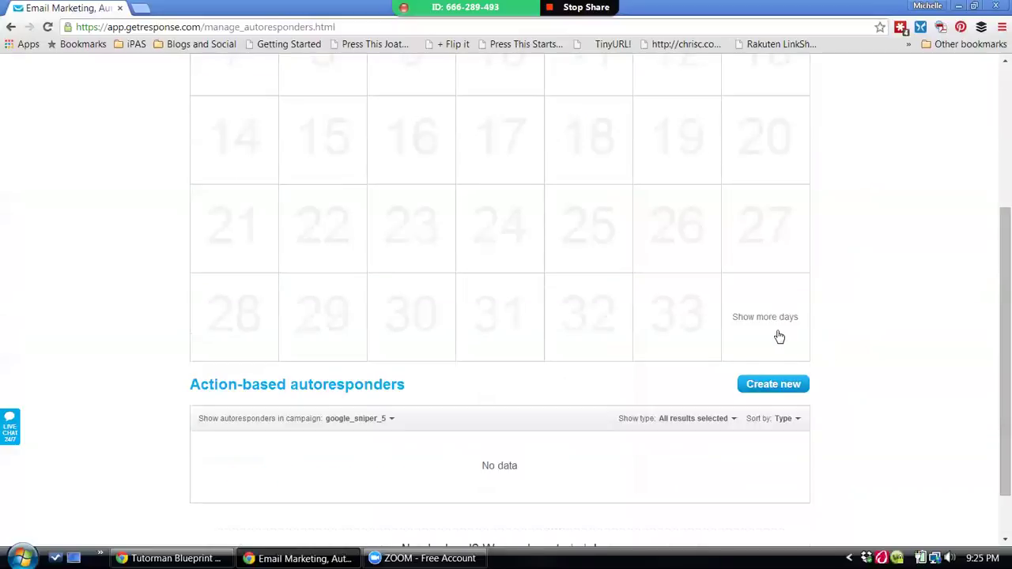
left_click_drag(995, 355, 993, 209)
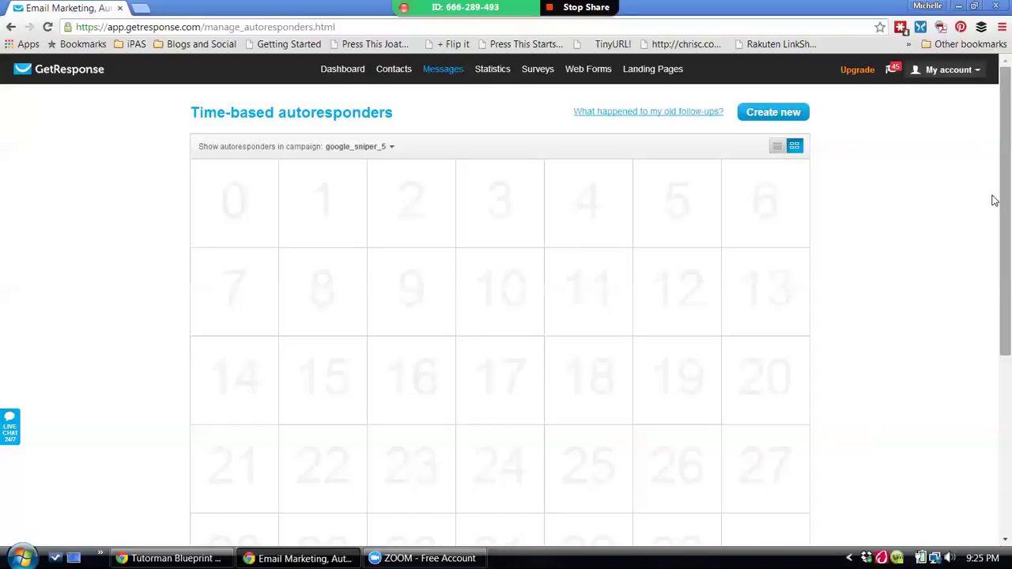
Open the landing page management list, view the published thankyoutrial page from start to end, and close it.
mouse_move(664, 69)
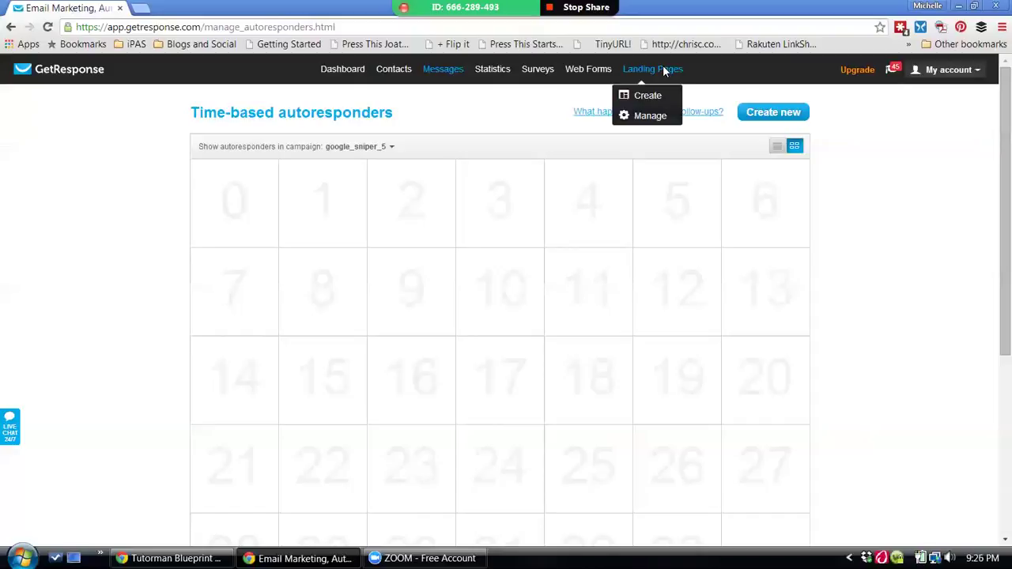
left_click(650, 117)
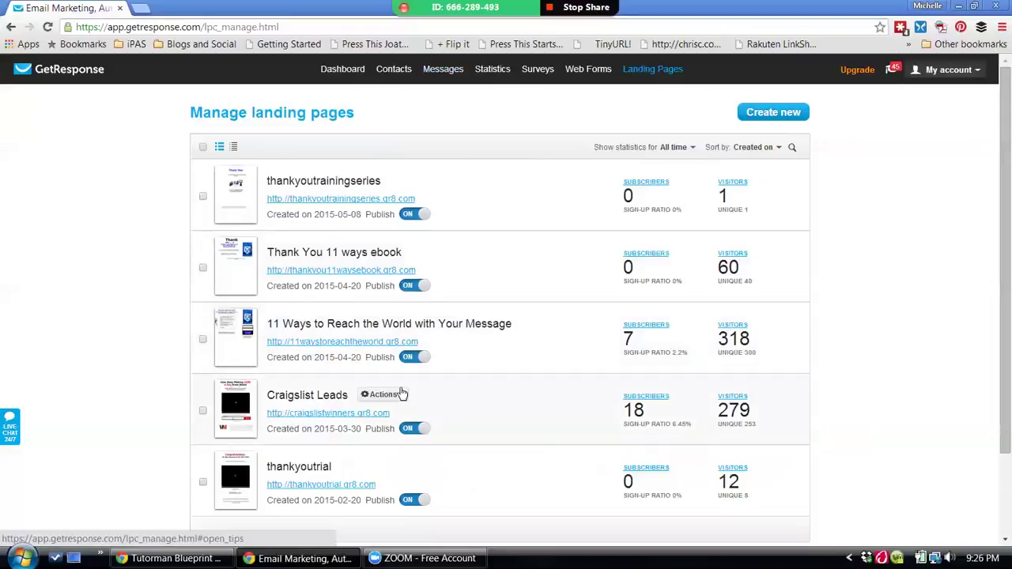
left_click(355, 484)
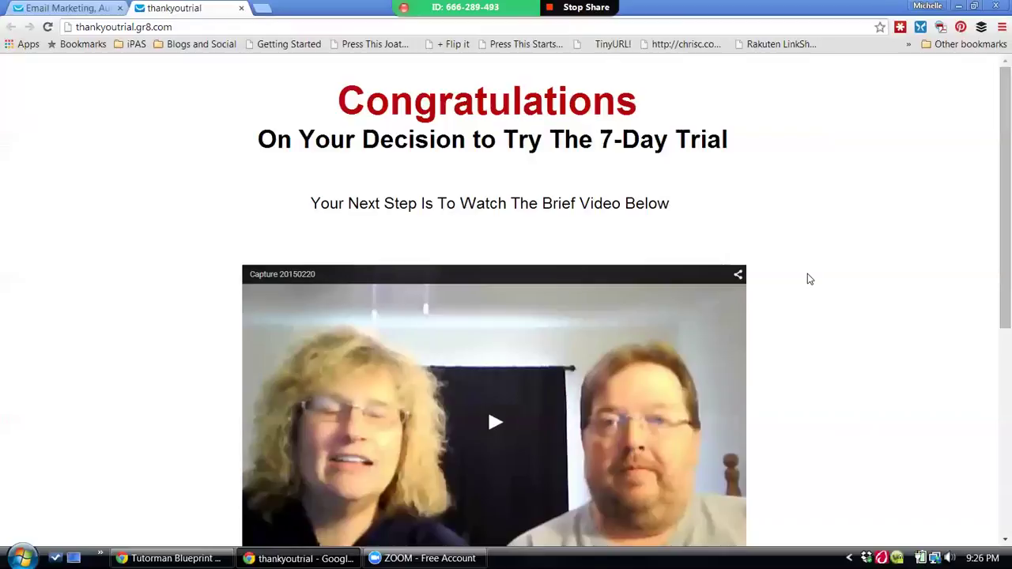
left_click_drag(994, 170, 994, 392)
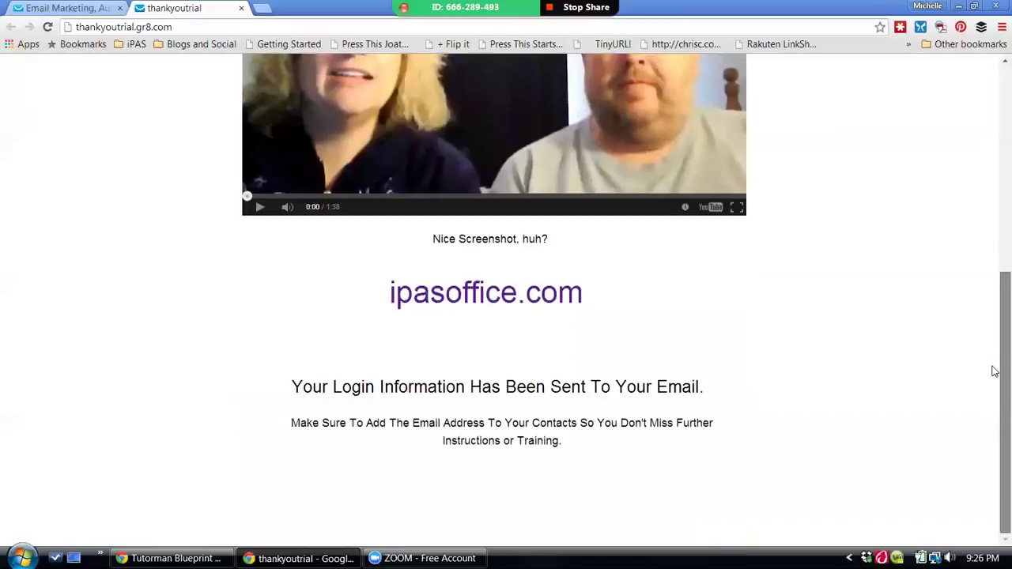
left_click_drag(995, 372, 994, 151)
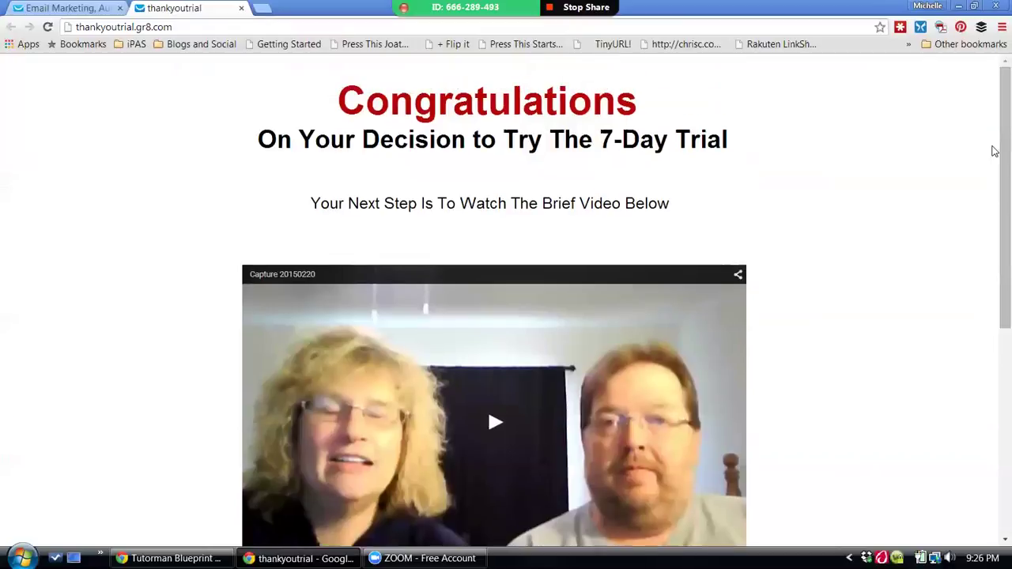
left_click(241, 8)
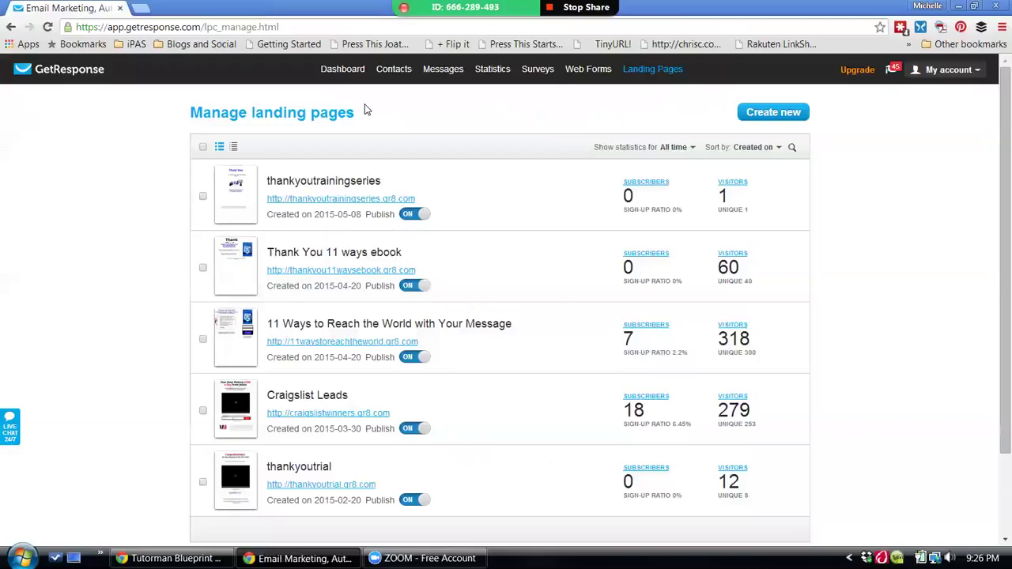
Log out of the GetResponse account.
left_click(946, 72)
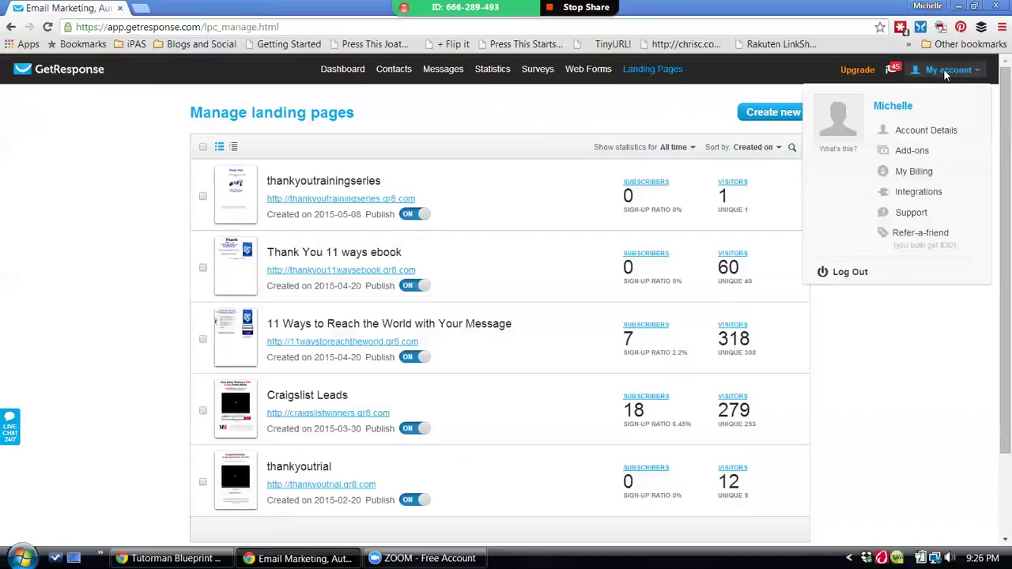
left_click(850, 271)
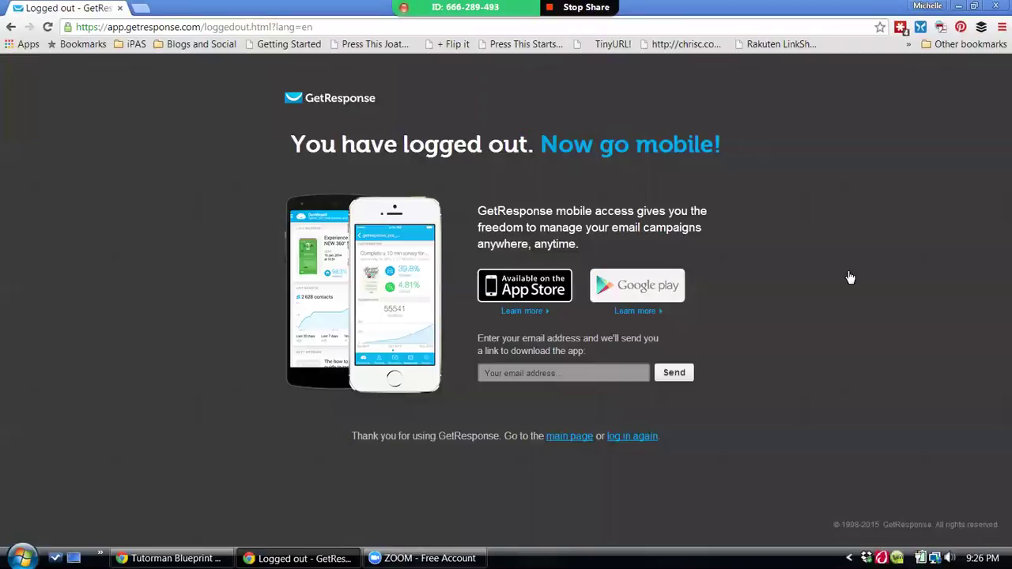